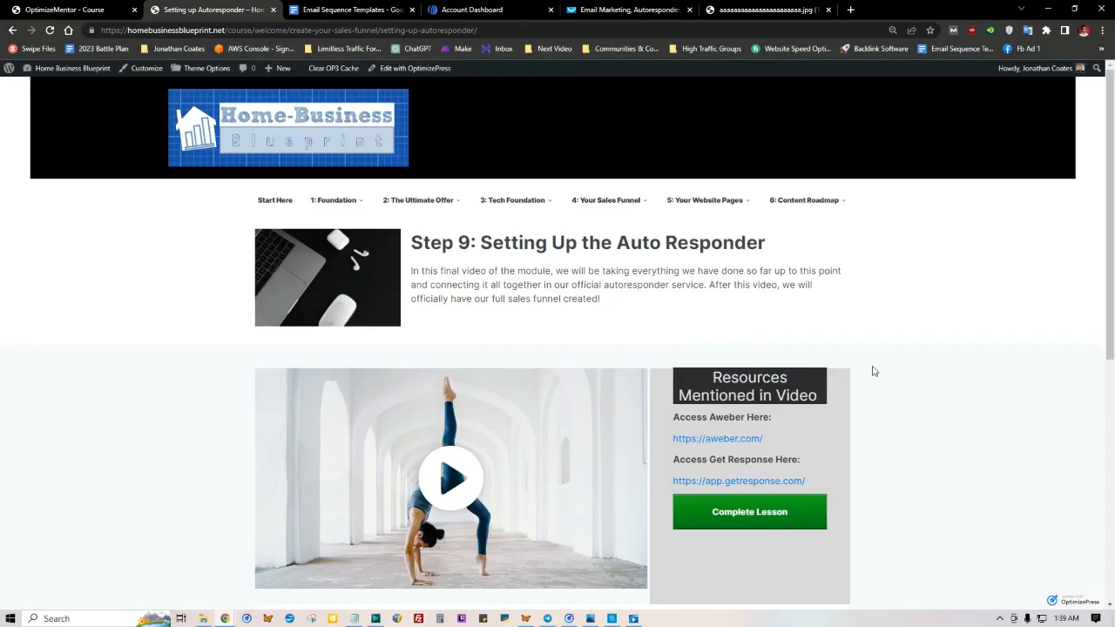
# Step: Look over the AWeber and GetResponse account dashboards to compare the two autoresponder services
pyautogui.click(462, 9)
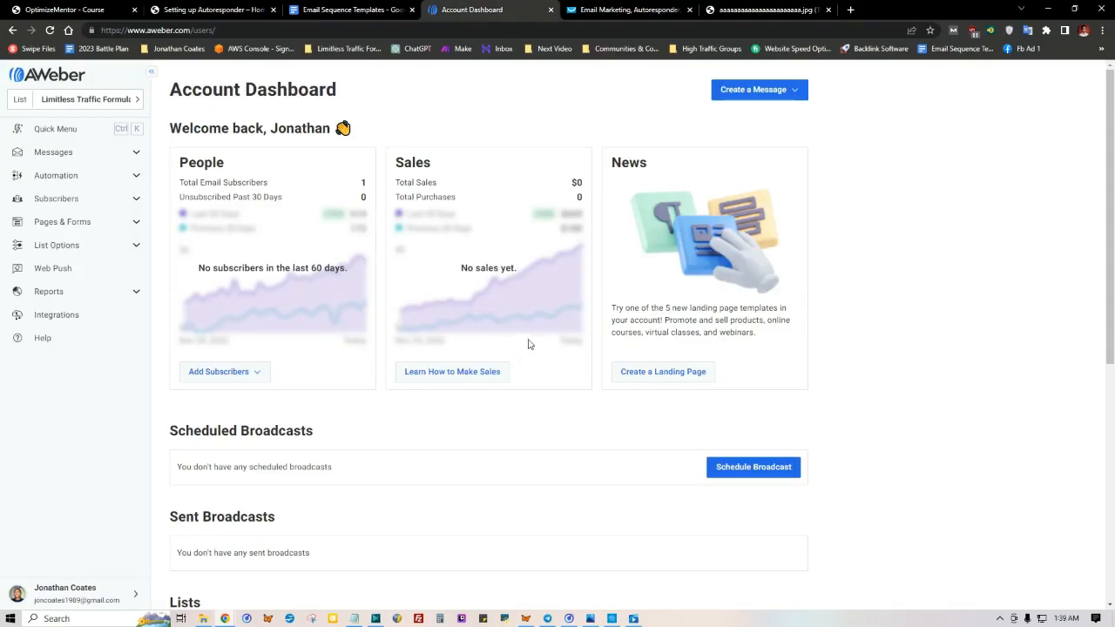
pyautogui.click(581, 9)
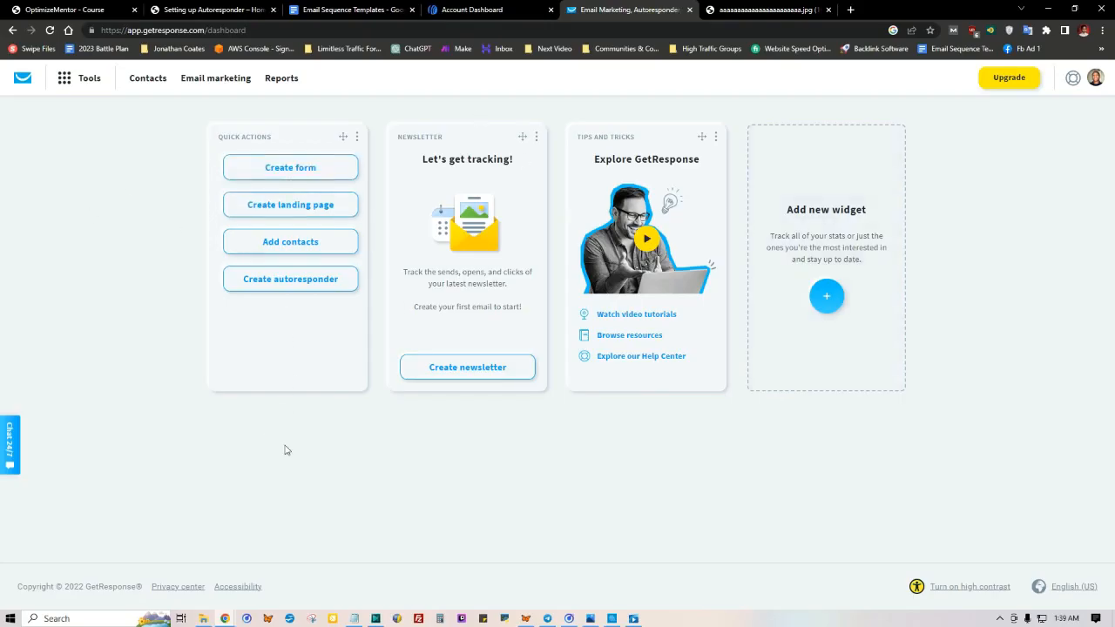
pyautogui.click(459, 7)
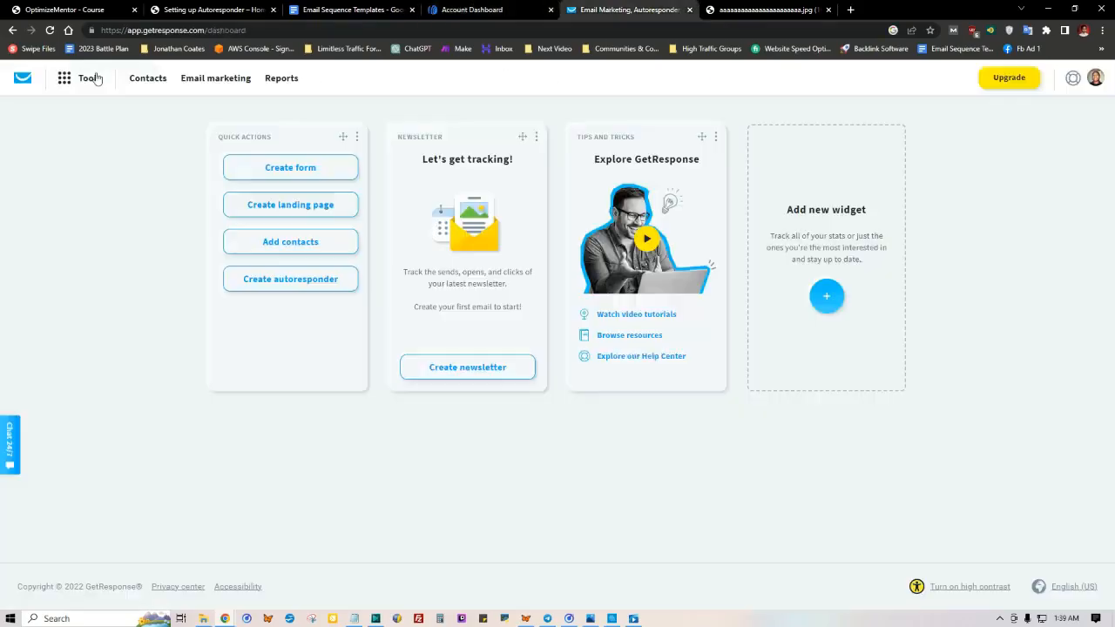
pyautogui.click(601, 10)
pyautogui.click(477, 5)
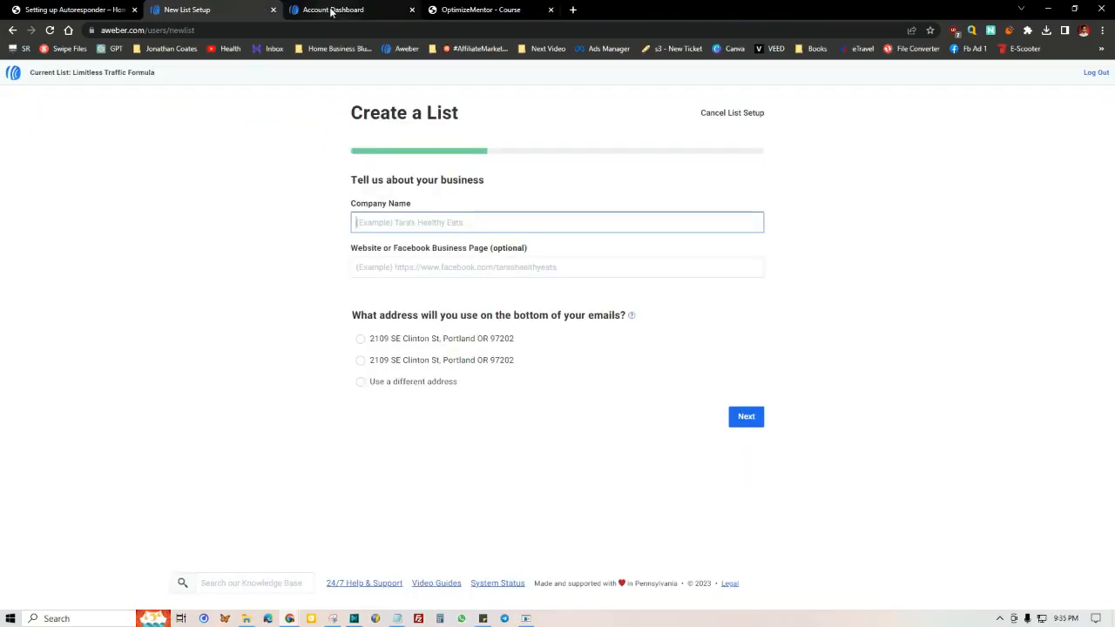
# Step: Start creating a new list in AWeber and close the duplicate list setup page
pyautogui.click(331, 11)
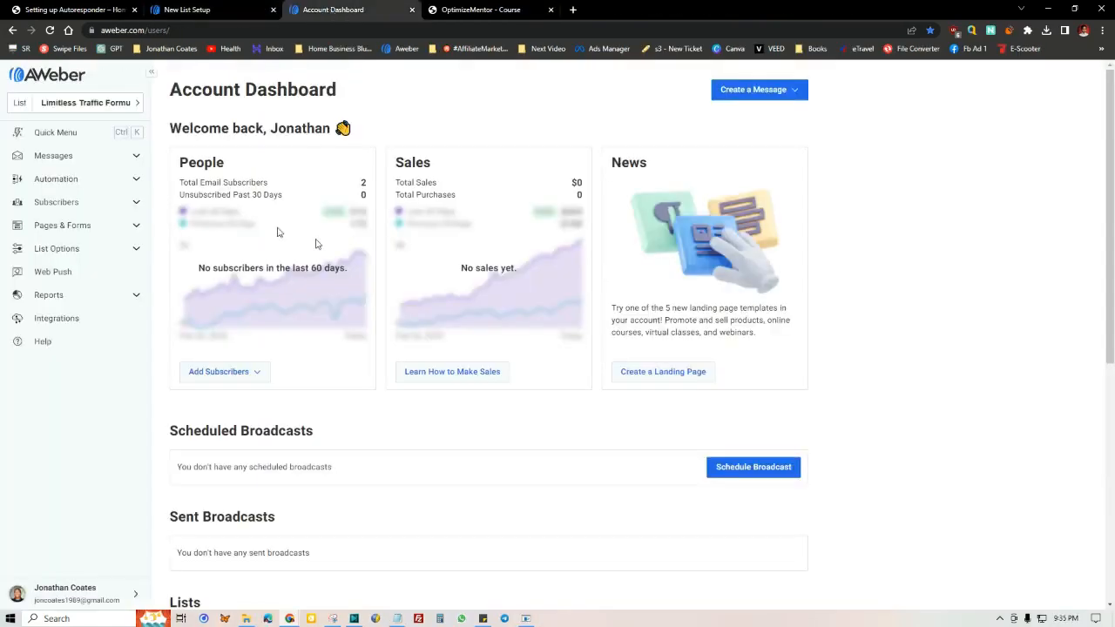
pyautogui.click(136, 106)
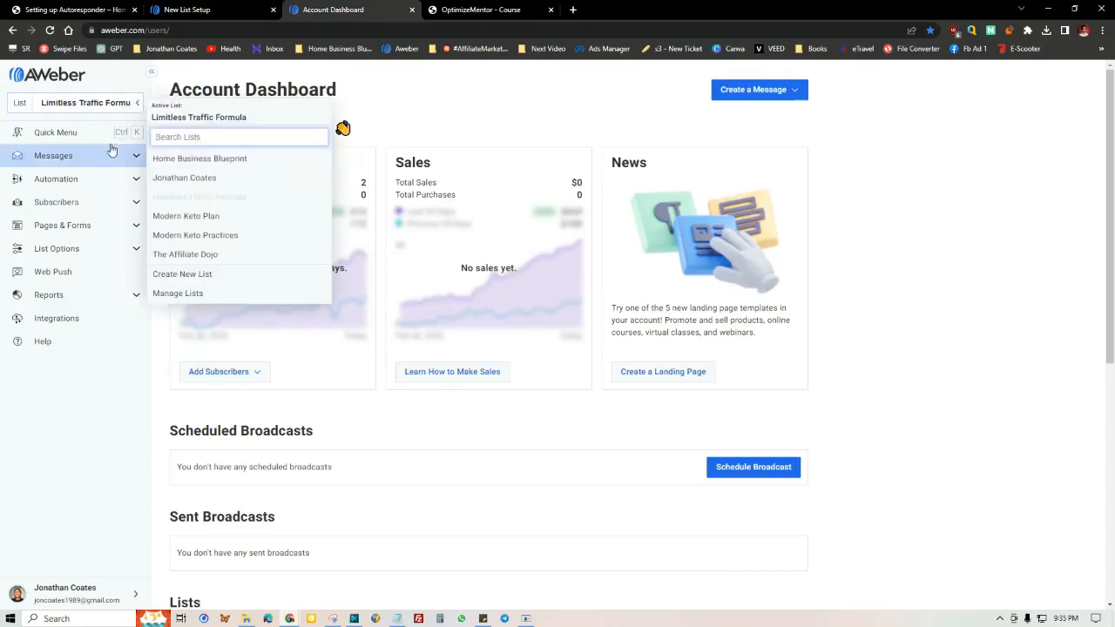
pyautogui.click(185, 277)
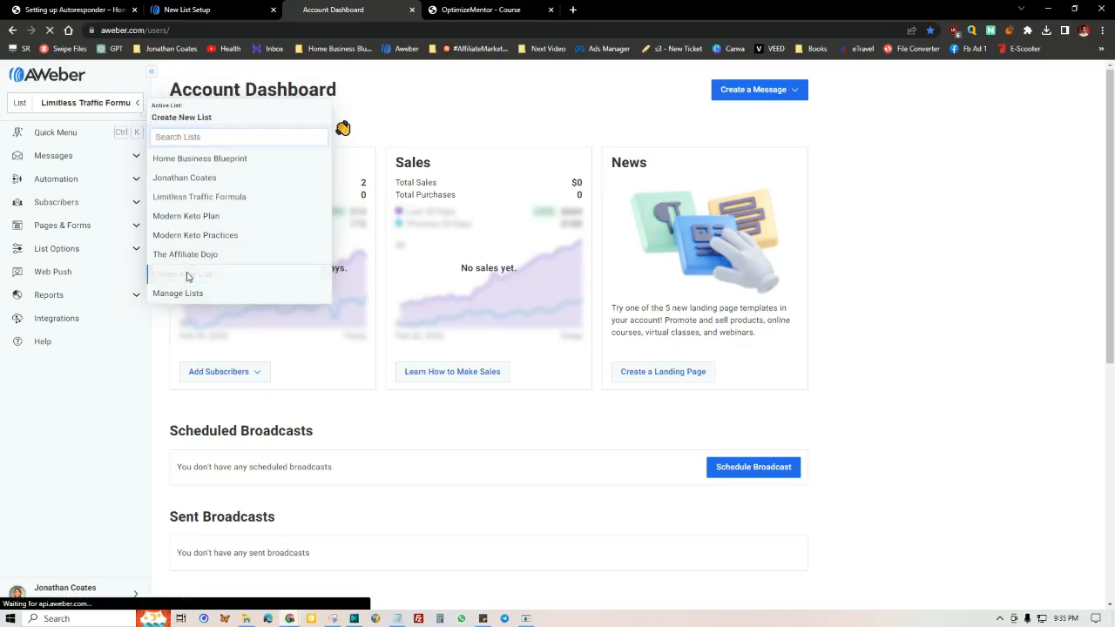
pyautogui.click(172, 6)
pyautogui.click(273, 10)
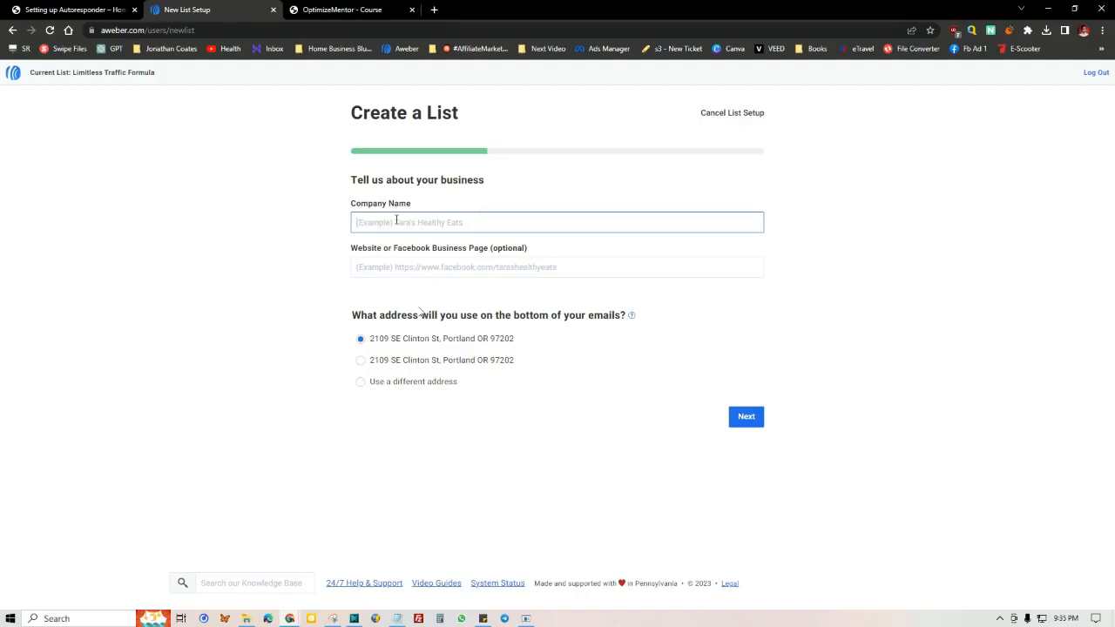
# Step: Enter "Modern Keto Practices #3" as the company name for the new list
pyautogui.write('Modern keto Practyice')
pyautogui.press('BackSpace')
pyautogui.write('ices #3')
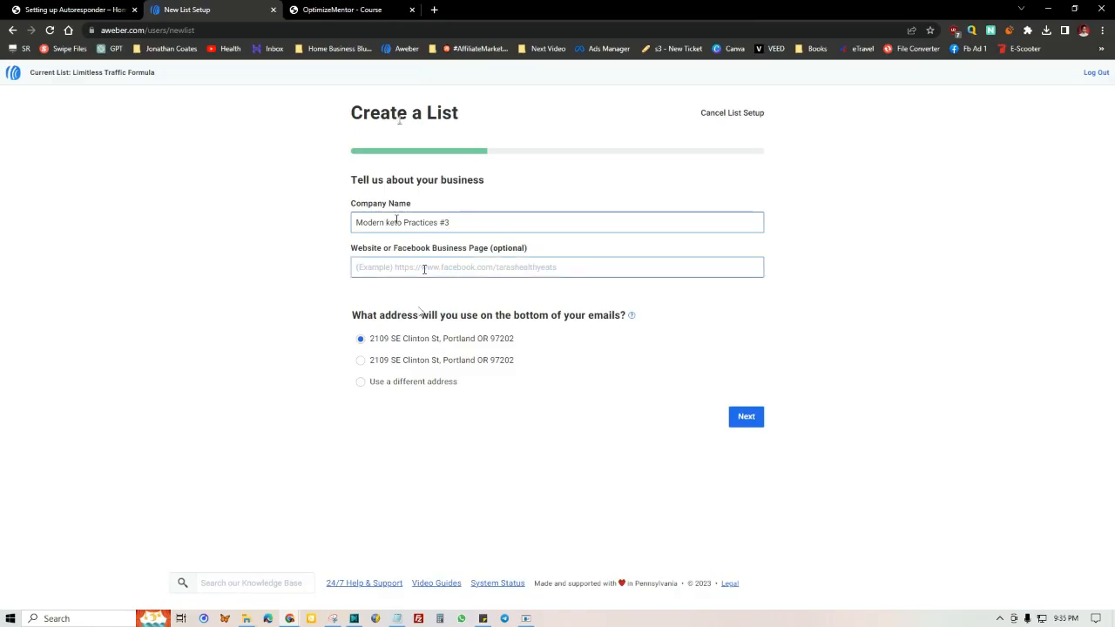
pyautogui.click(390, 227)
pyautogui.press('BackSpace')
pyautogui.write('K')
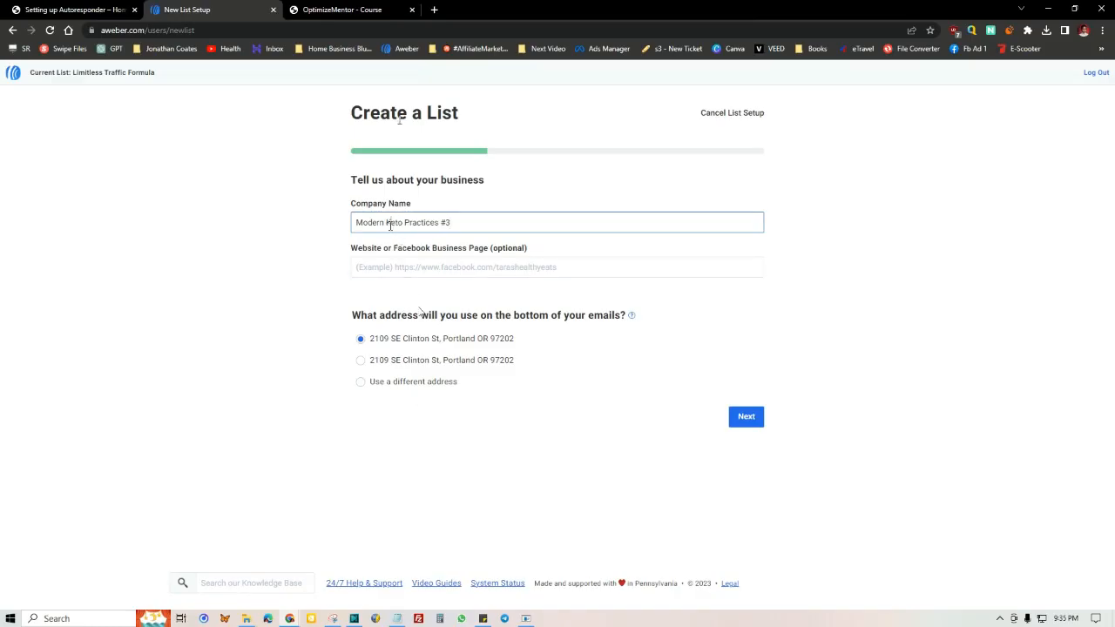
pyautogui.press('Tab')
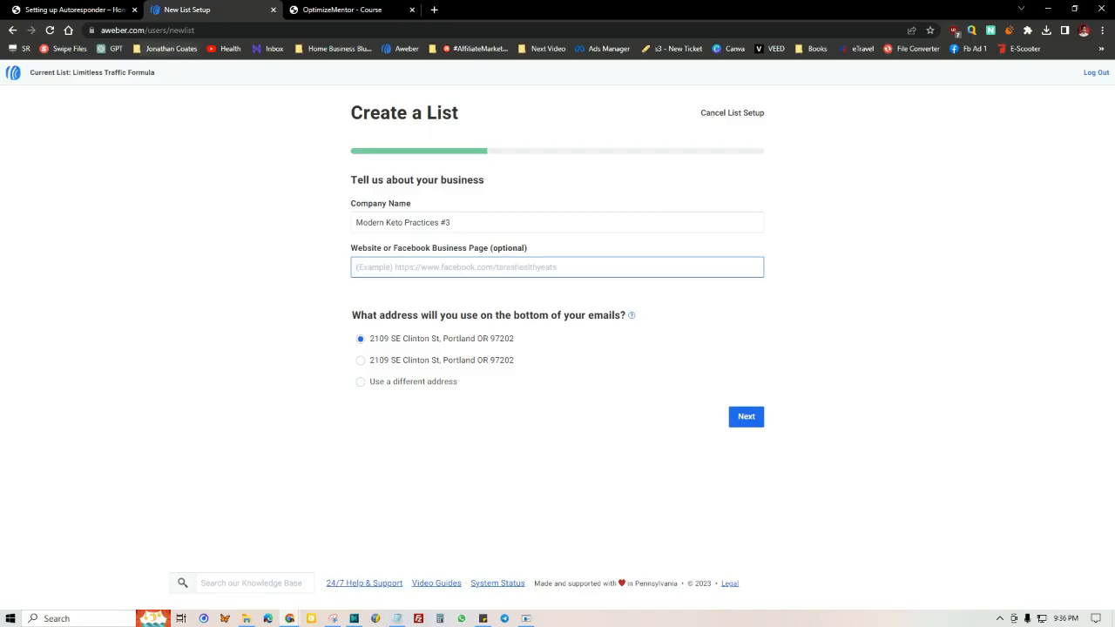
pyautogui.rightClick(413, 265)
pyautogui.click(441, 354)
pyautogui.click(280, 241)
pyautogui.click(458, 272)
pyautogui.click(398, 323)
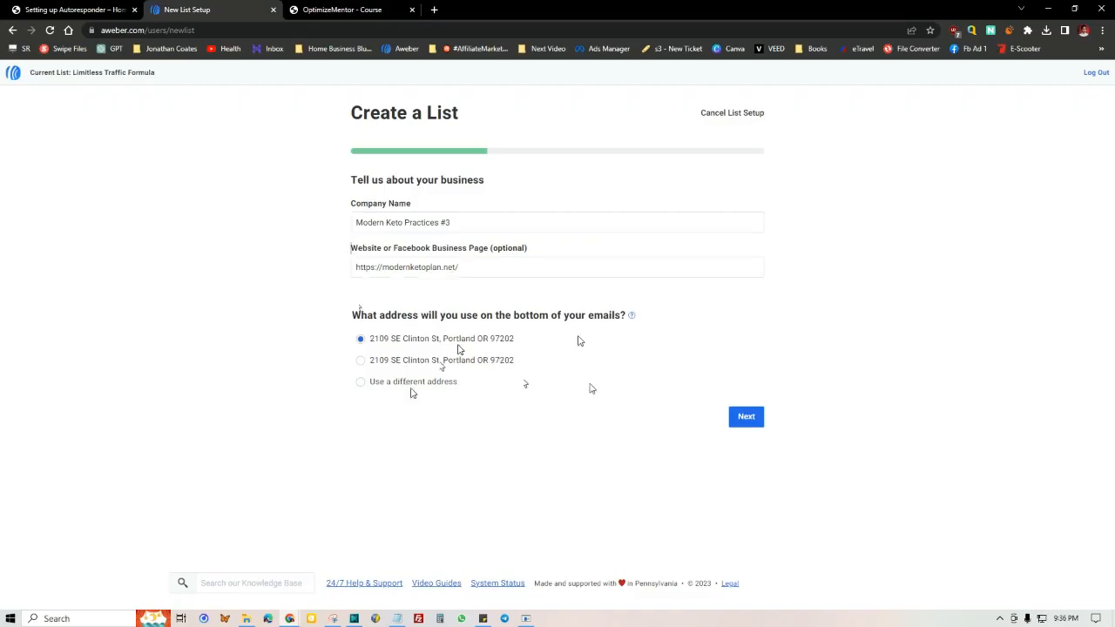
pyautogui.click(750, 422)
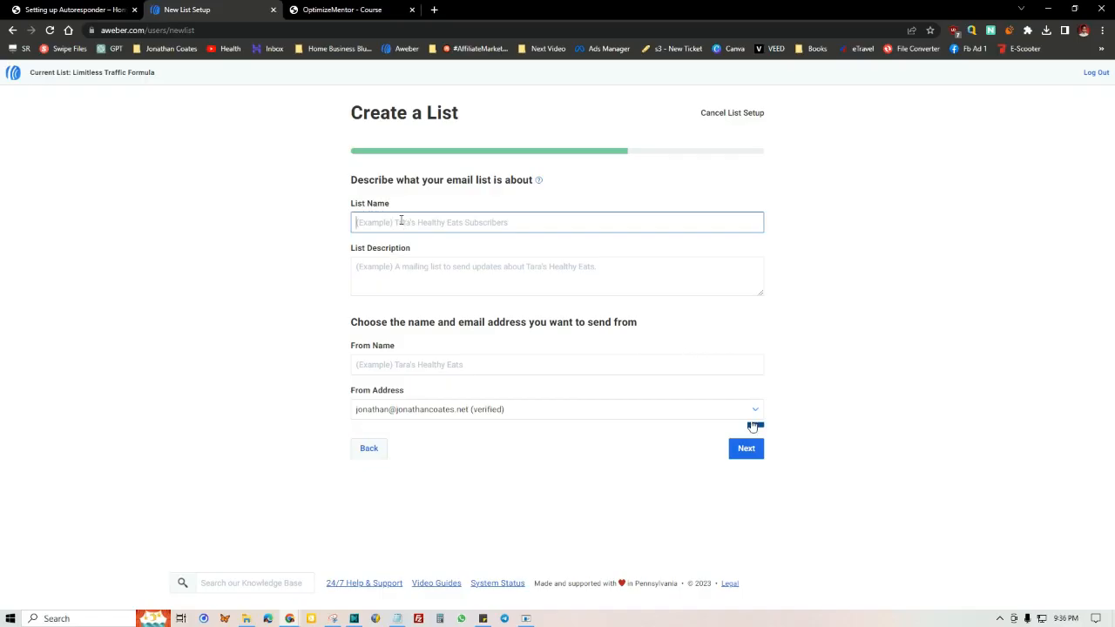
# Step: Name the list "Modern Keto Practices"
pyautogui.write('Modern Keto practices')
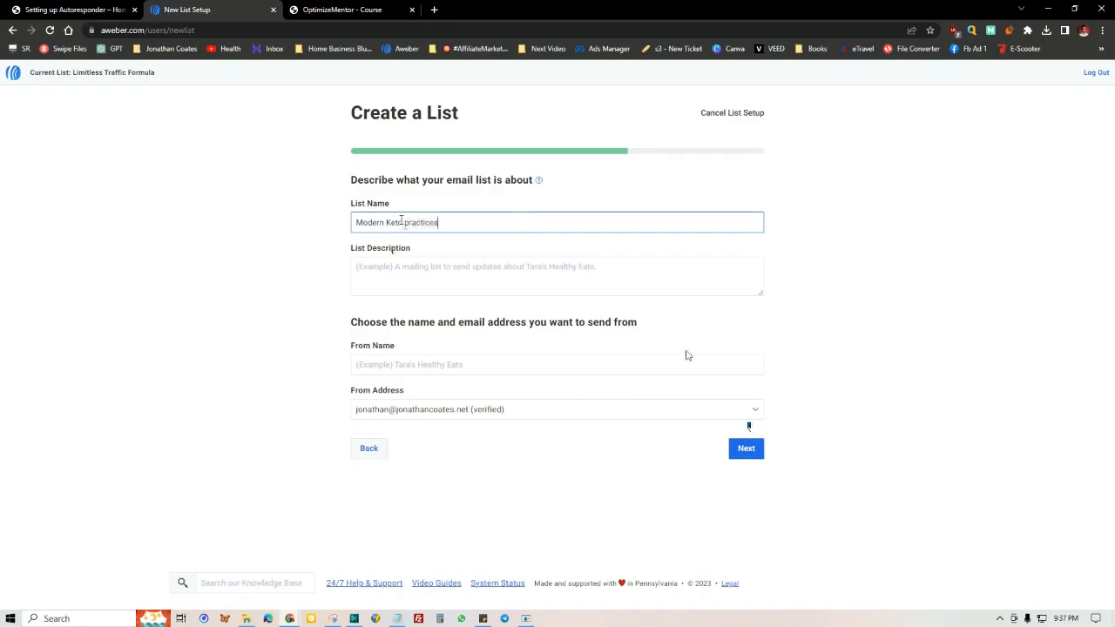
pyautogui.click(398, 287)
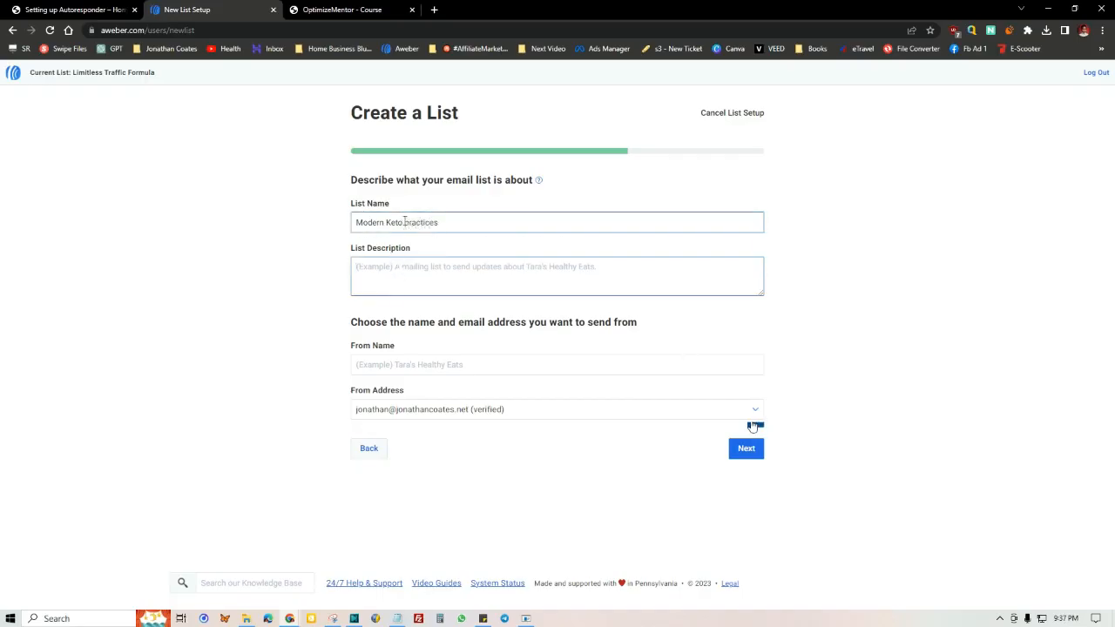
pyautogui.moveTo(410, 222); pyautogui.dragTo(326, 223)
pyautogui.write('P')
# Step: Copy the list name into the list description so it reads "Modern Keto Practices"
pyautogui.rightClick(397, 220)
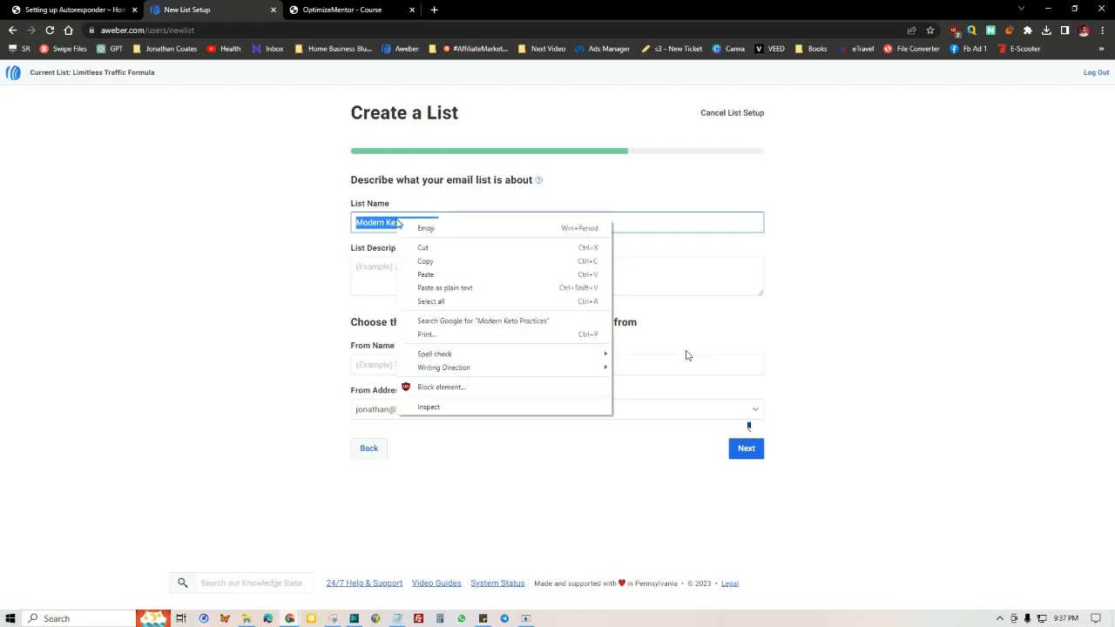
pyautogui.click(425, 261)
pyautogui.click(393, 262)
pyautogui.rightClick(398, 261)
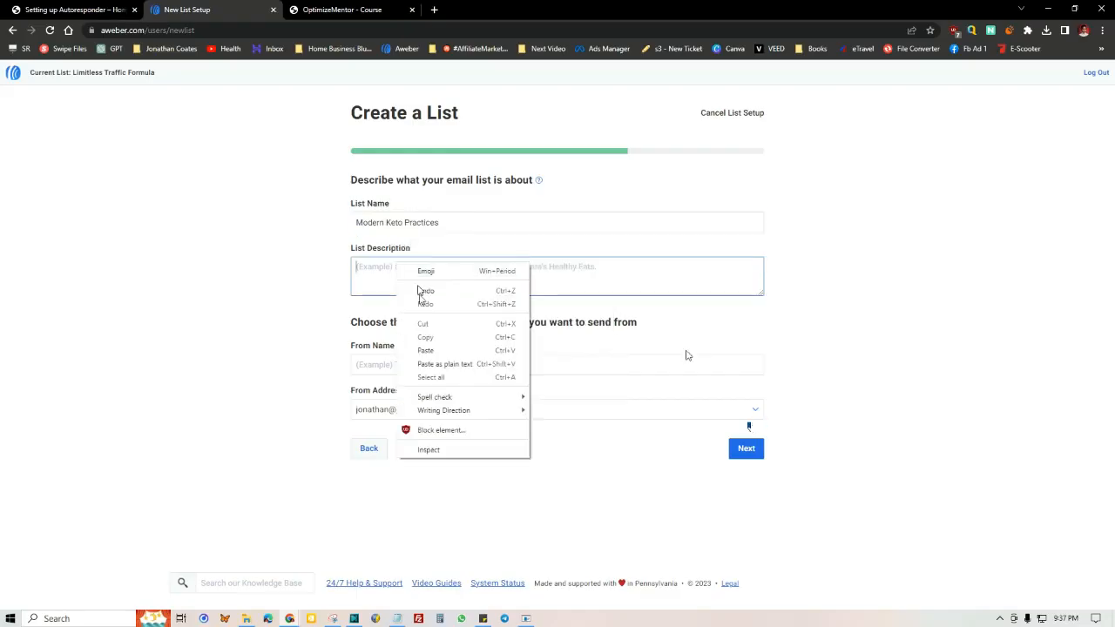
pyautogui.click(425, 350)
# Step: Enter the sender's full name, choose the verified support address as the From Address, and submit the list details
pyautogui.click(396, 359)
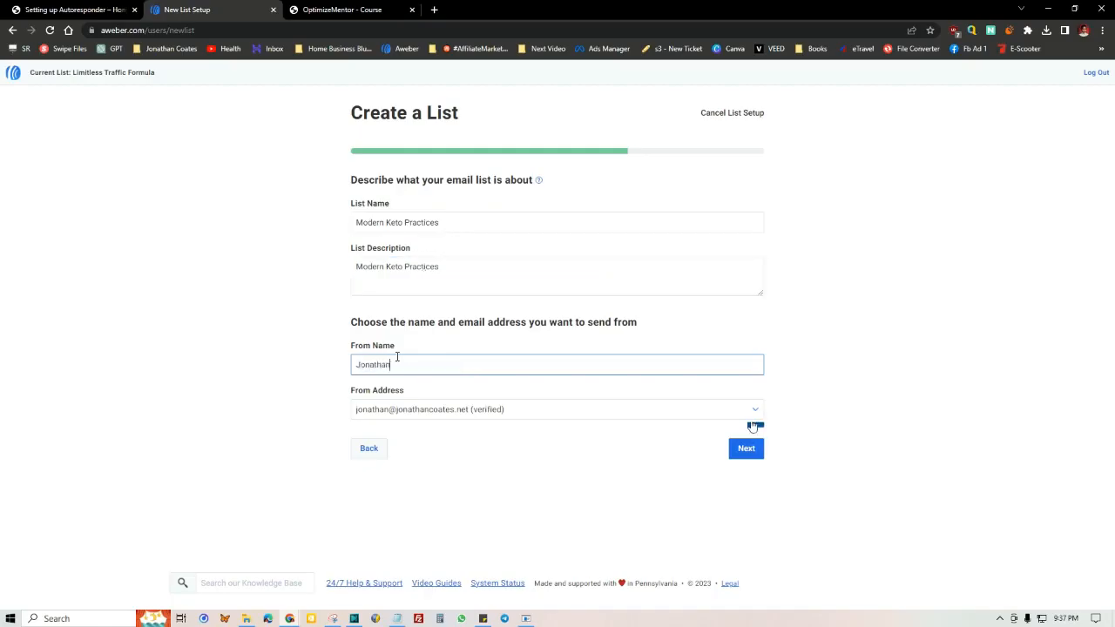
pyautogui.click(490, 409)
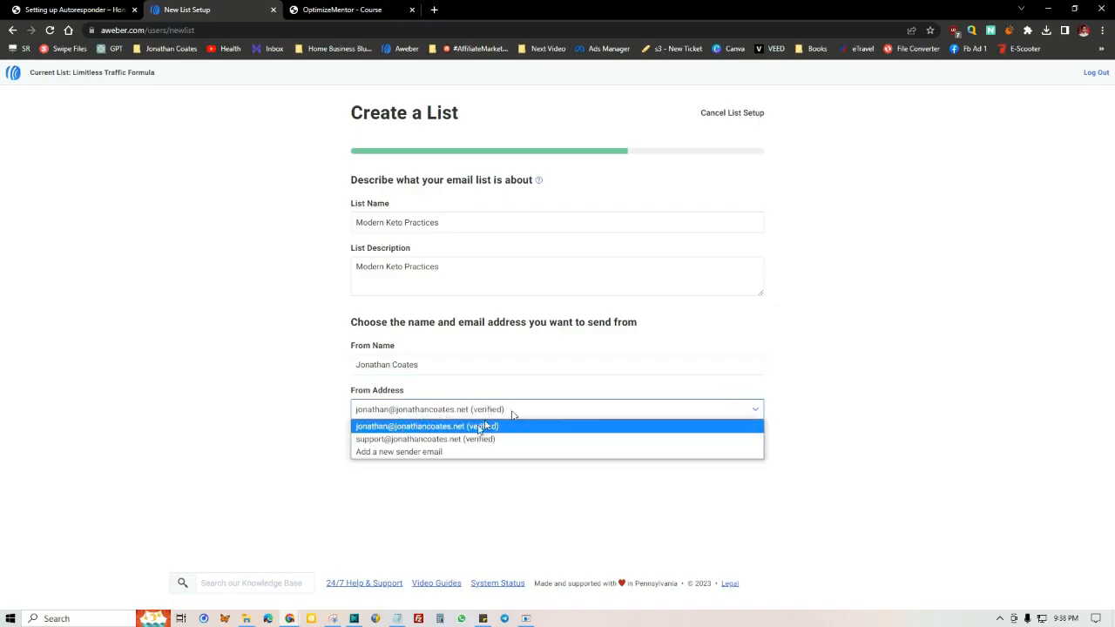
pyautogui.click(418, 440)
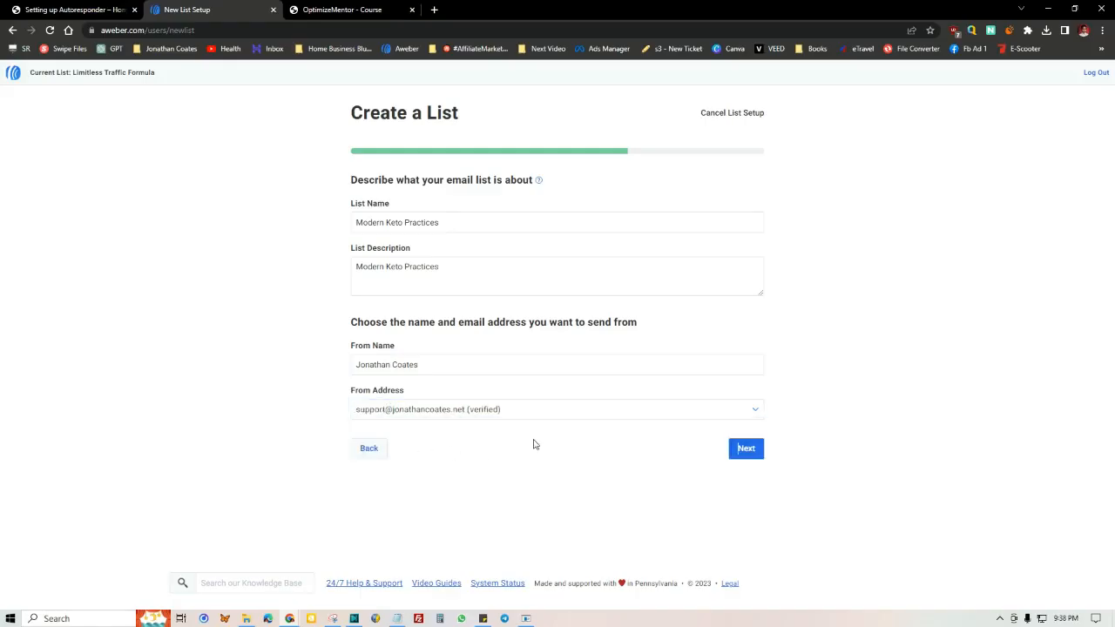
pyautogui.click(760, 450)
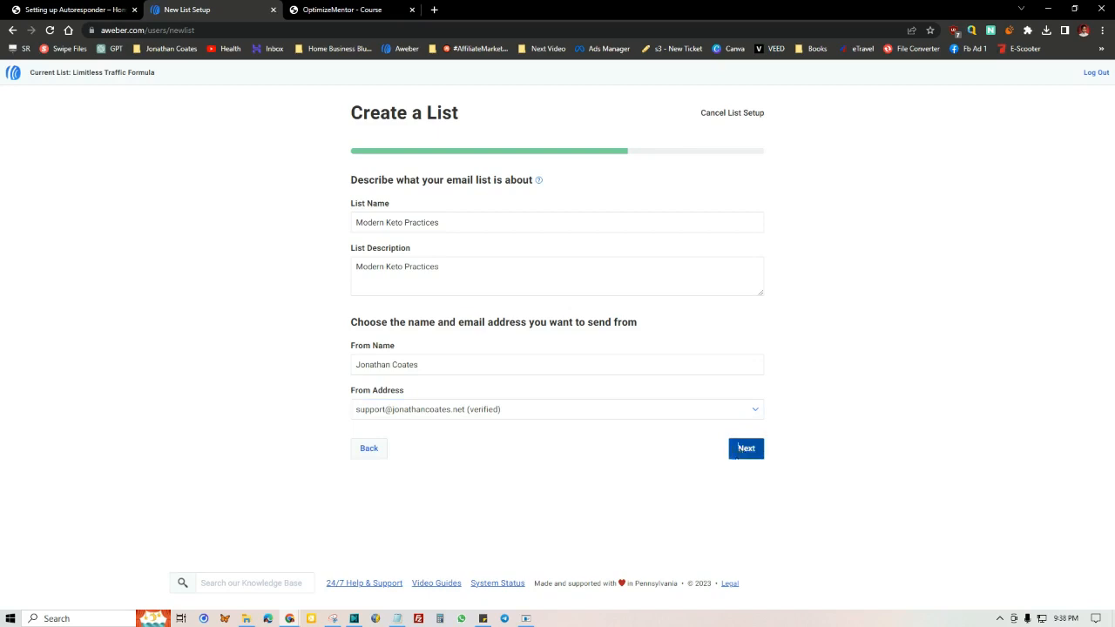
# Step: Change the list name to "Modern Keto Practices #3" and continue to the confirmation message
pyautogui.click(696, 474)
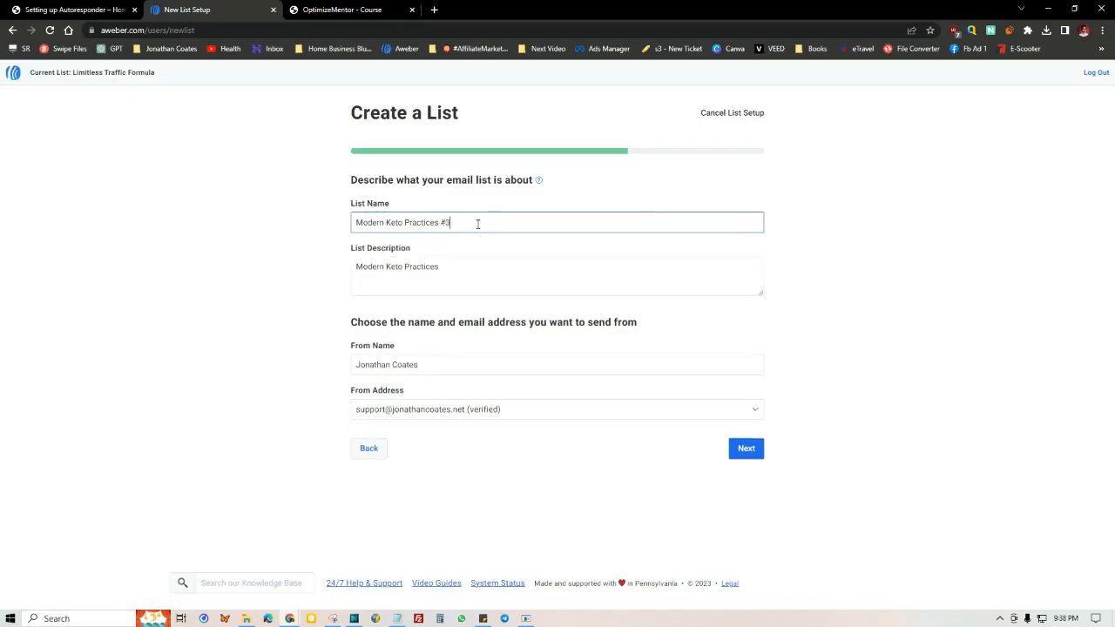
pyautogui.press('Return')
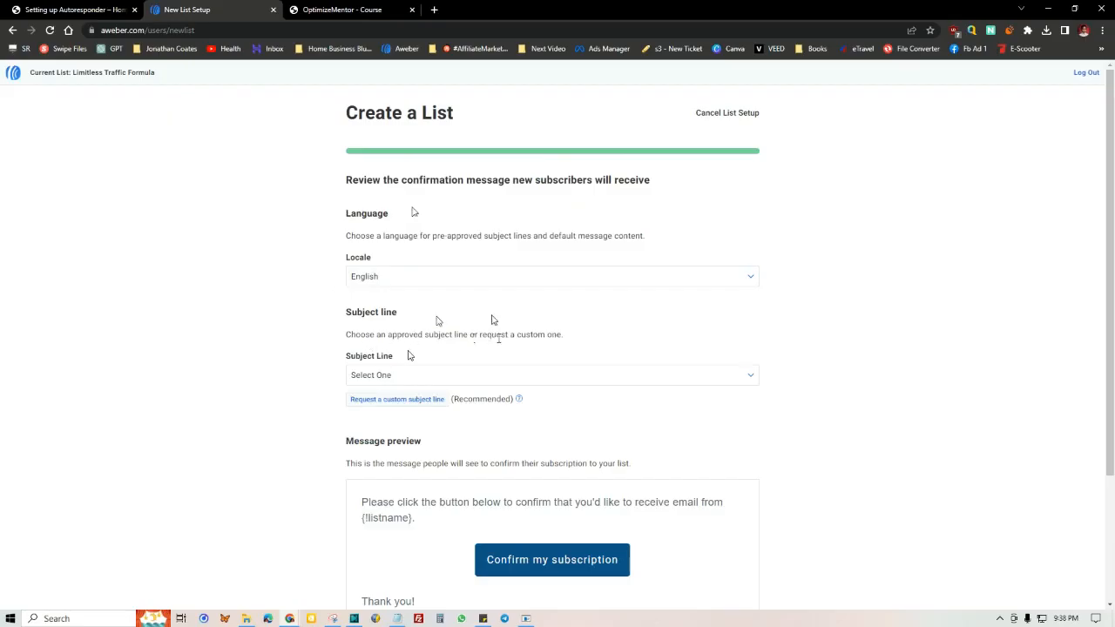
# Step: Choose the confirmation subject line "Confirm your request for information." and create the list
pyautogui.click(450, 376)
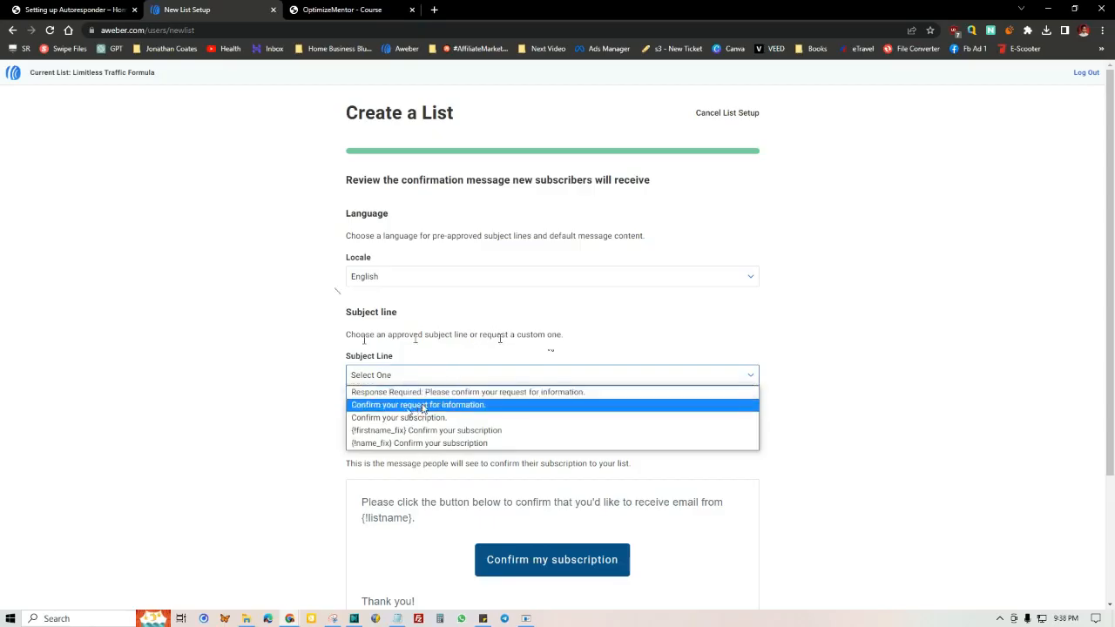
pyautogui.click(450, 404)
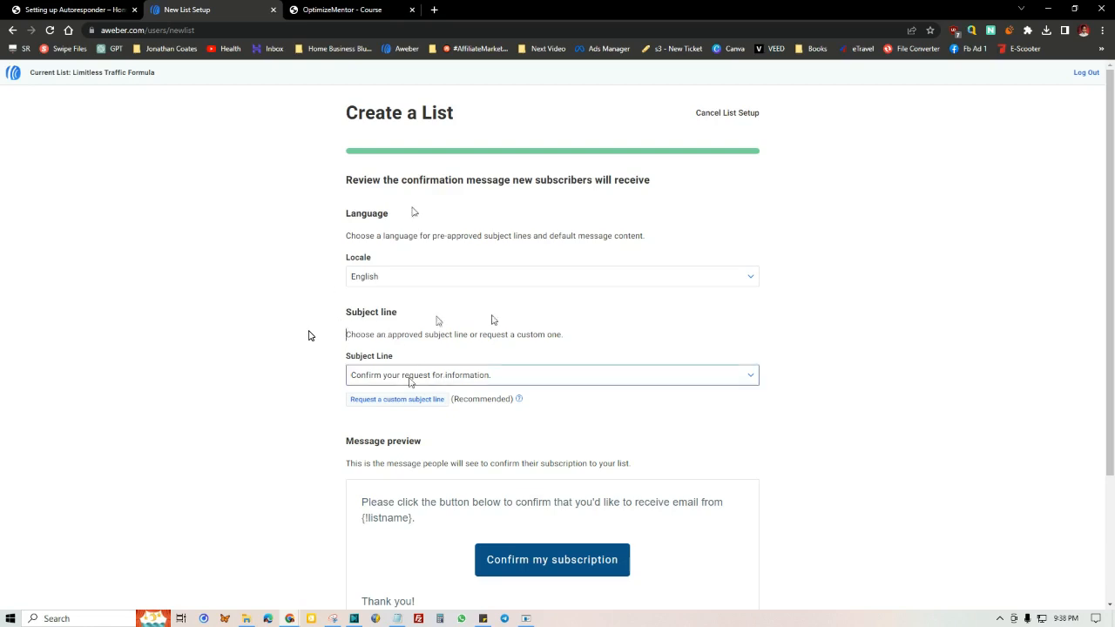
pyautogui.scroll(-1, 446, 357)
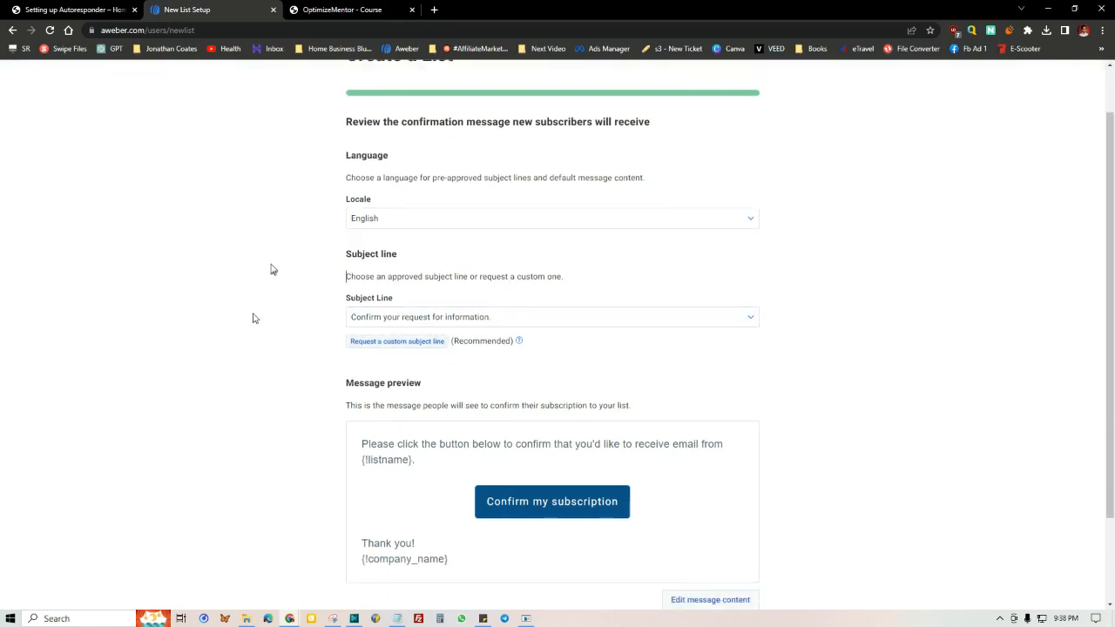
pyautogui.scroll(-2, 270, 269)
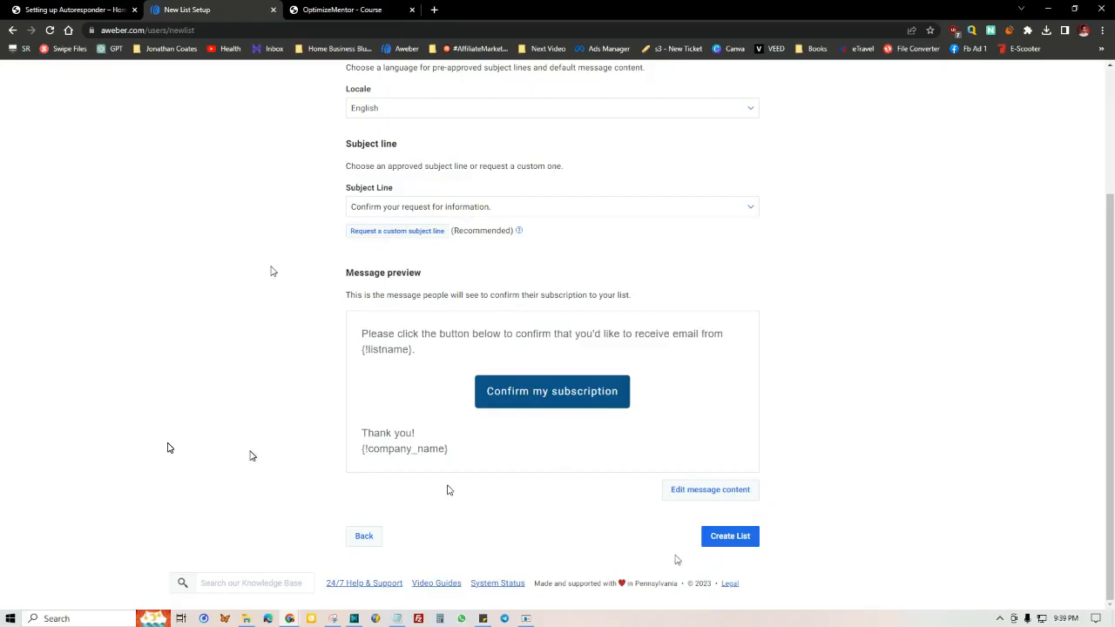
pyautogui.click(738, 537)
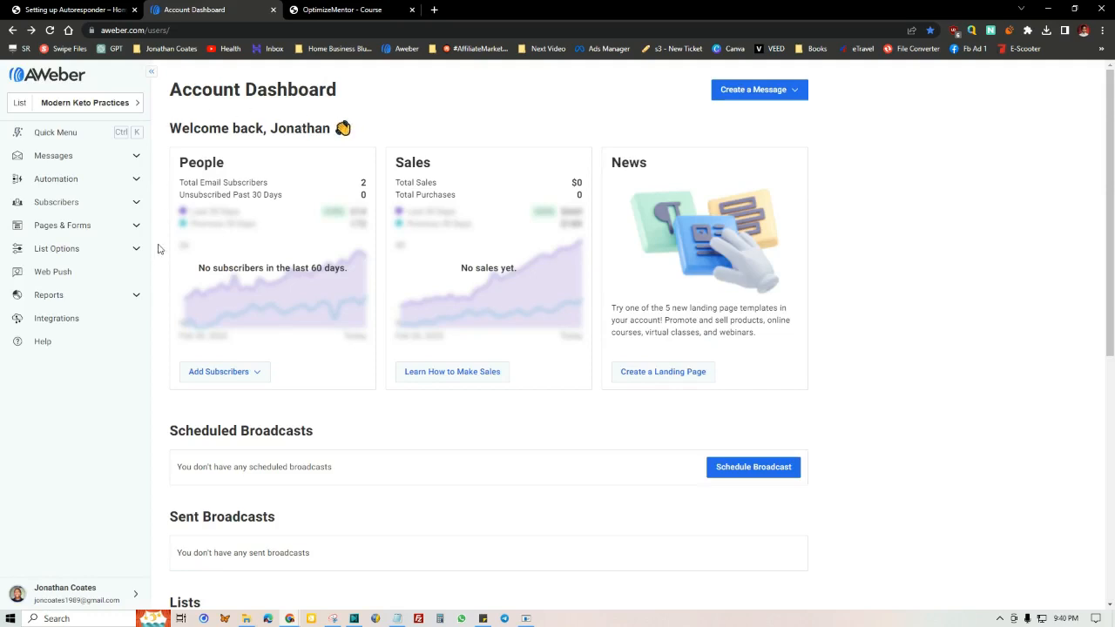
# Step: Open the Domains and Addresses settings of the AWeber account
pyautogui.click(66, 594)
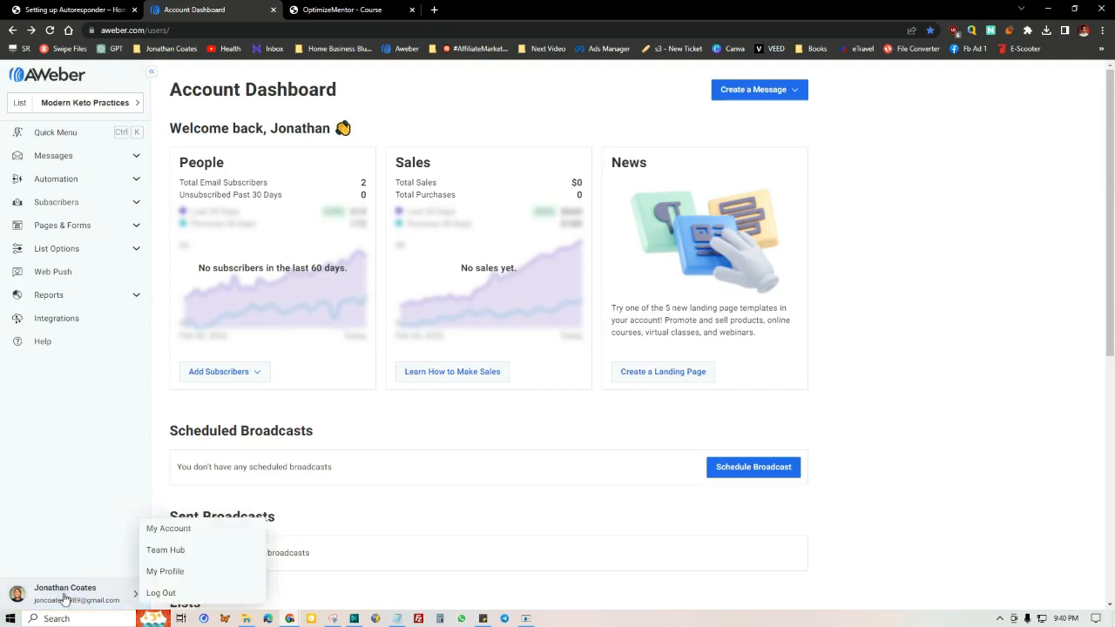
pyautogui.click(168, 529)
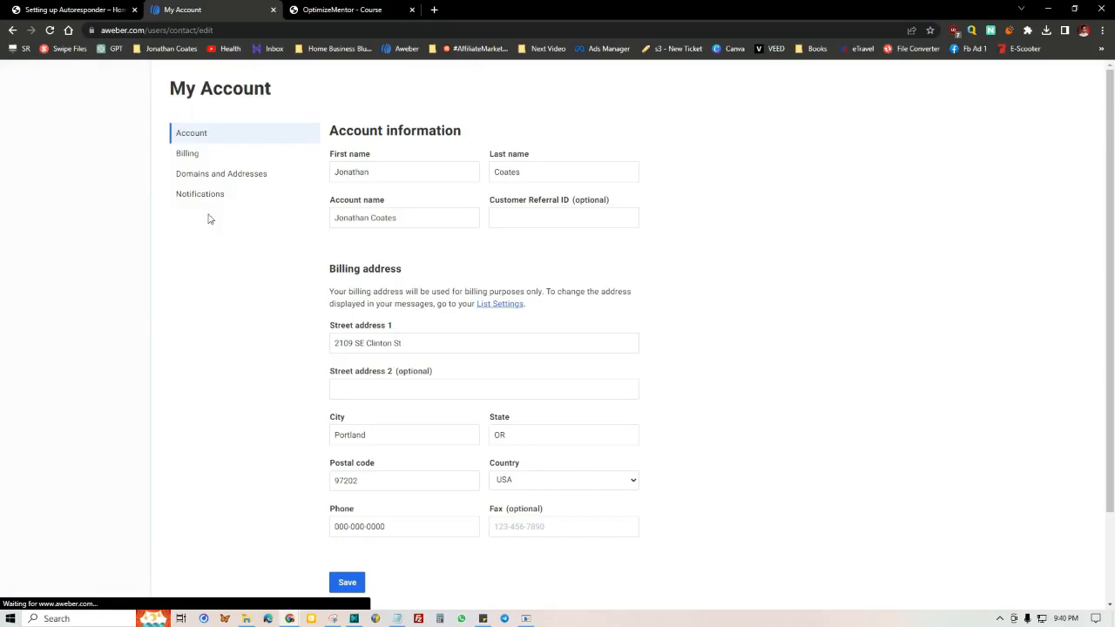
pyautogui.click(216, 175)
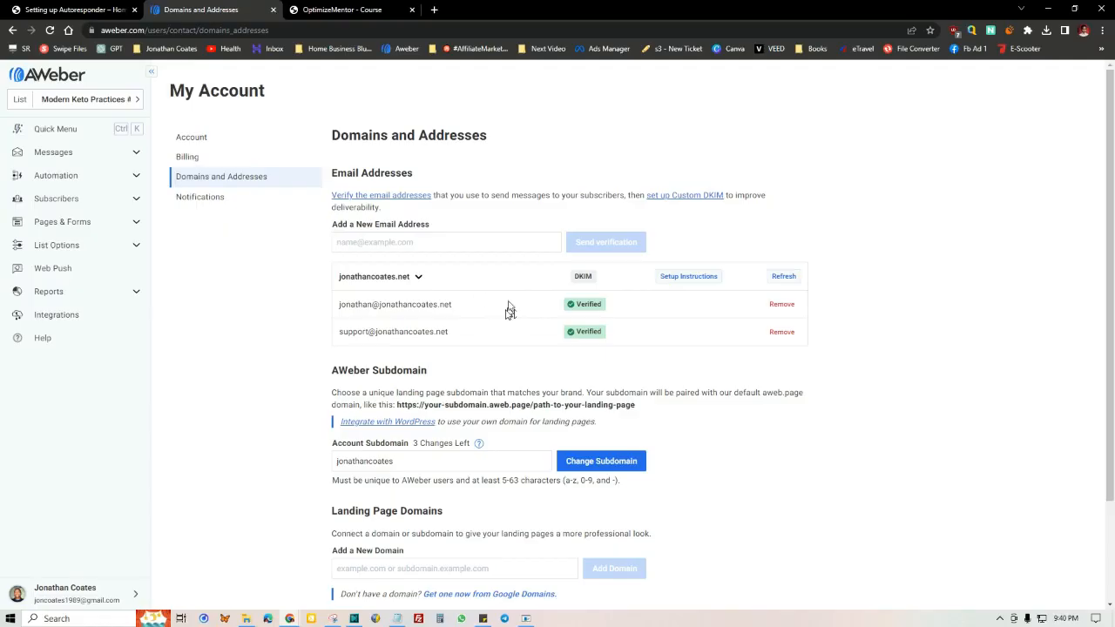
# Step: Open the bookmarked Hostinger webmail inbox for the support address in a separate browser tab and view it
pyautogui.rightClick(267, 49)
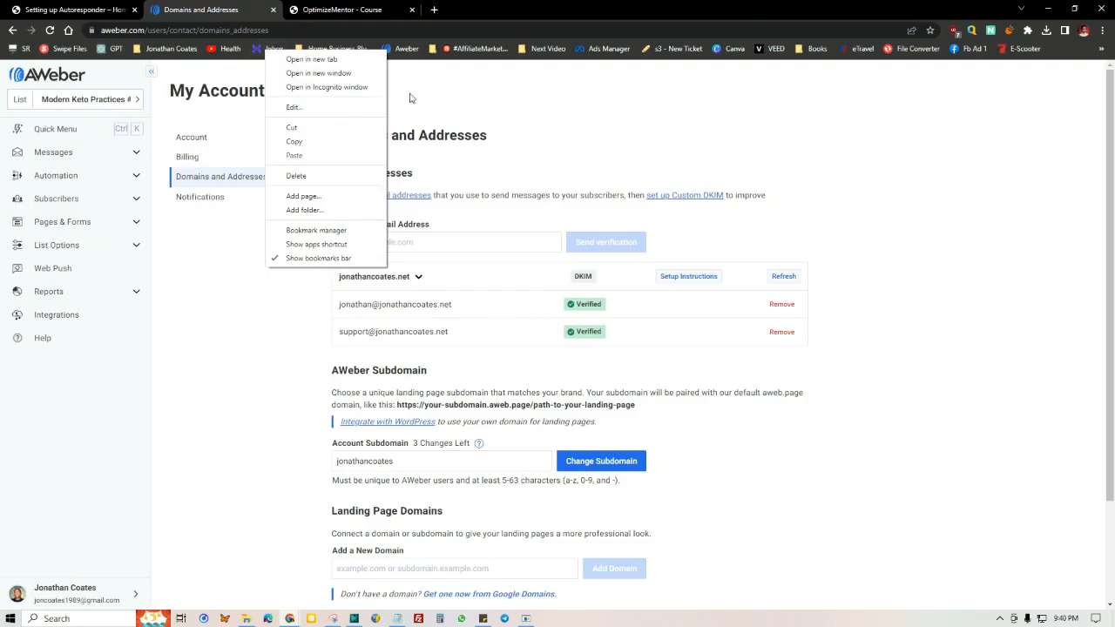
pyautogui.click(296, 59)
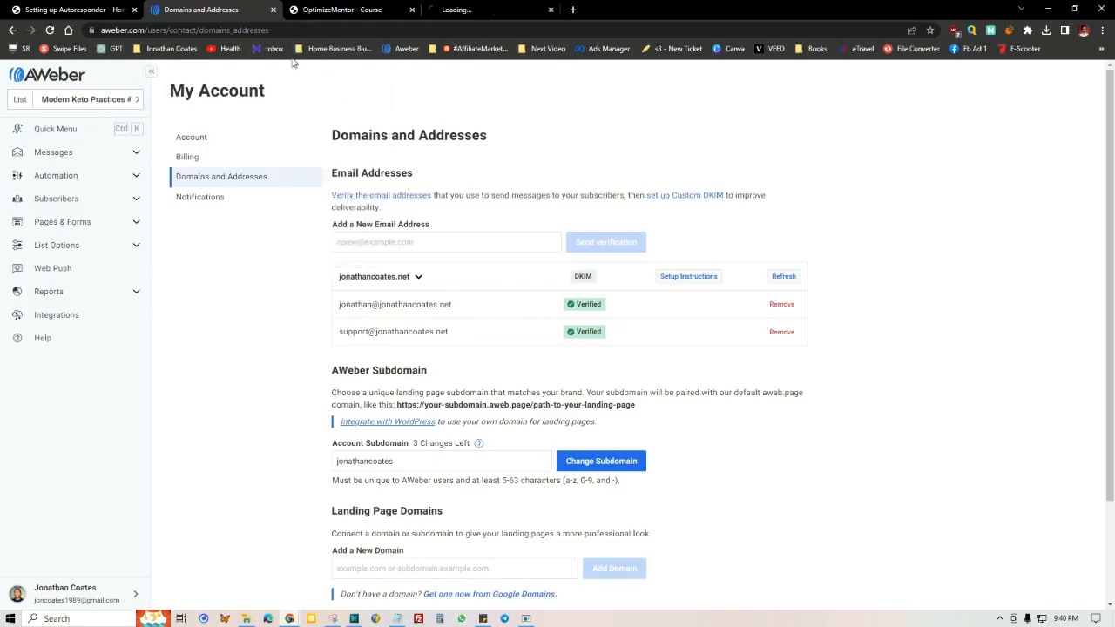
pyautogui.click(461, 9)
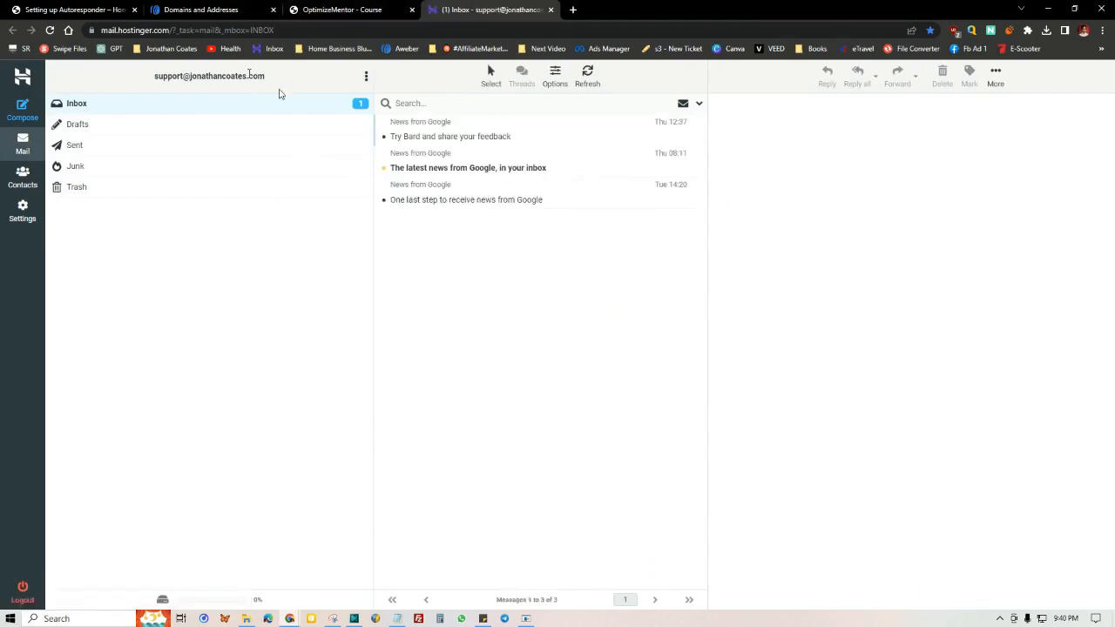
# Step: Return to AWeber's Domains and Addresses page and review the verified sender addresses and the field for adding a new one
pyautogui.click(332, 8)
pyautogui.click(223, 9)
pyautogui.moveTo(468, 333); pyautogui.dragTo(304, 333)
pyautogui.click(454, 345)
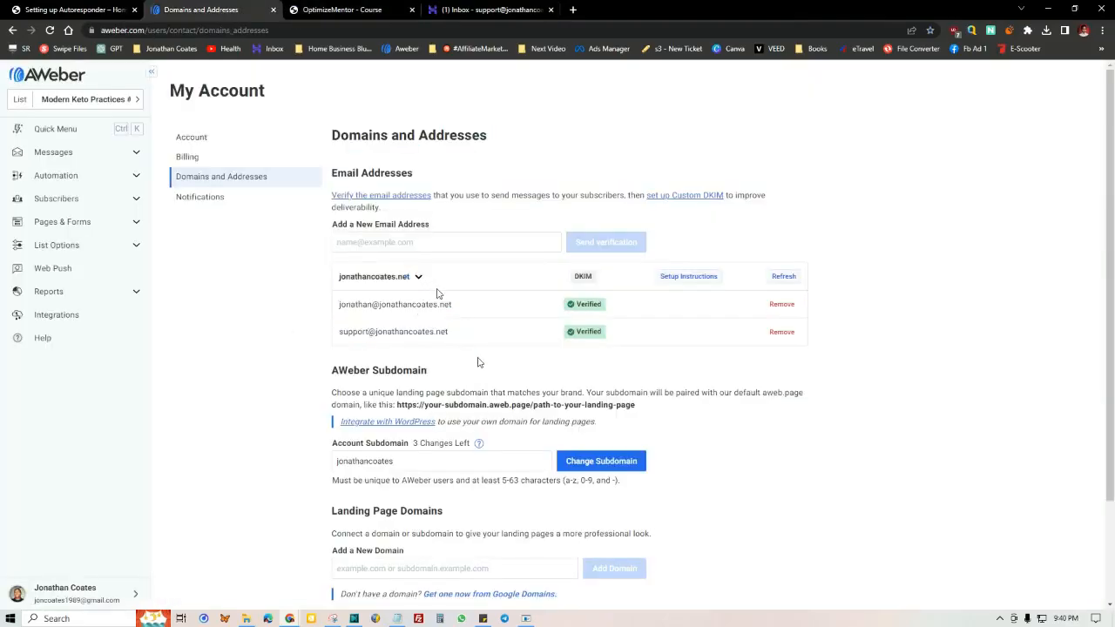
pyautogui.click(400, 242)
pyautogui.click(445, 357)
pyautogui.moveTo(554, 306); pyautogui.dragTo(613, 308)
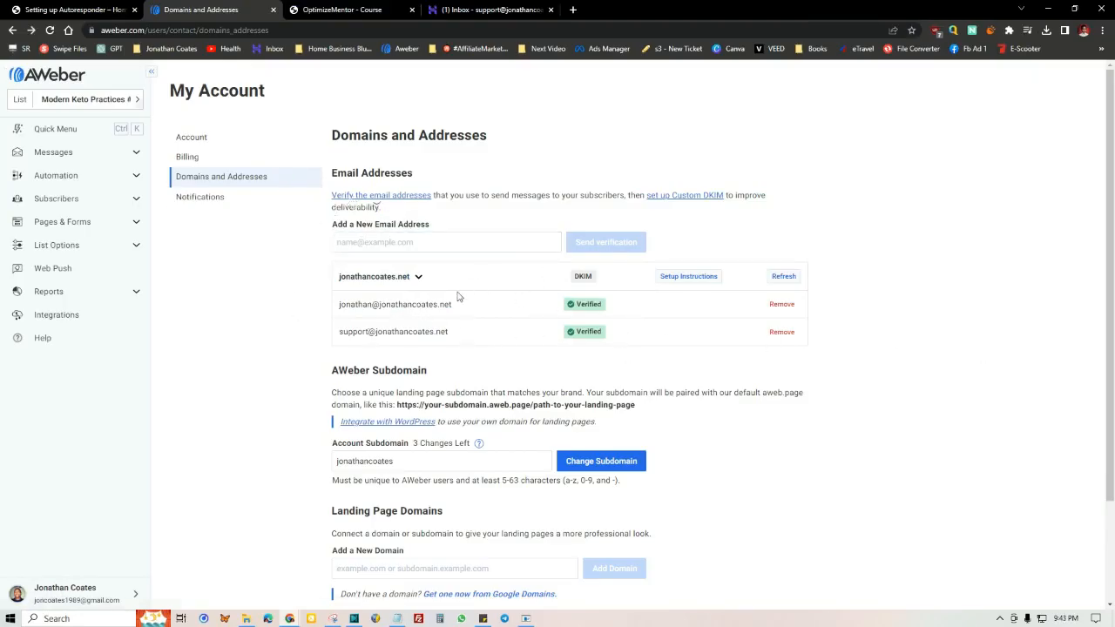
# Step: Go to the Manage Lists page and open the settings of the "Modern Keto Practices #3" list
pyautogui.click(133, 101)
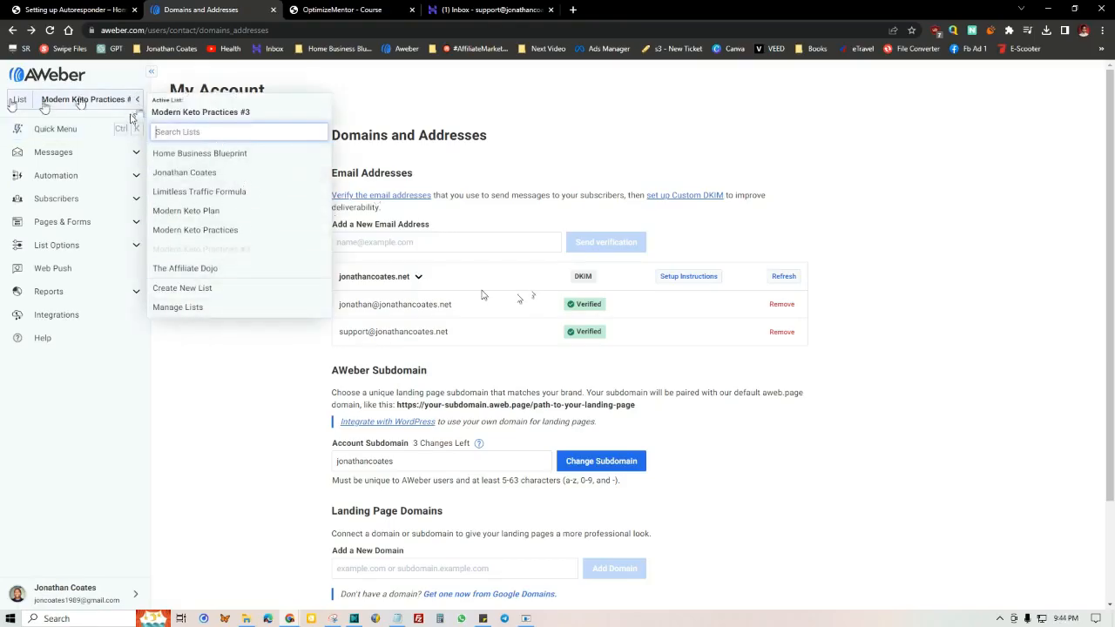
pyautogui.click(165, 309)
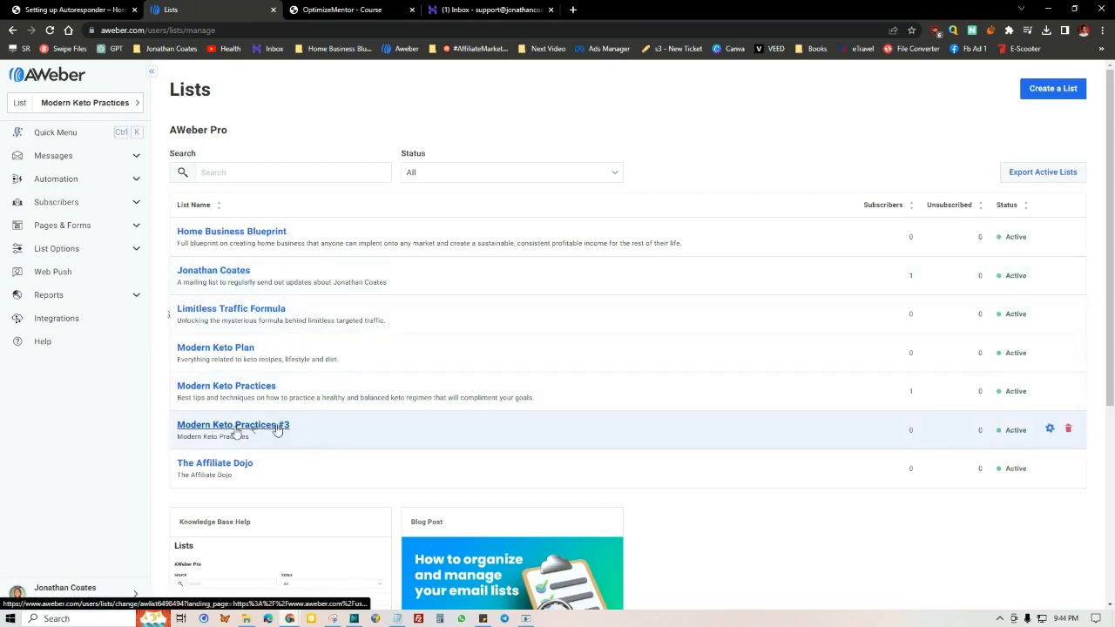
pyautogui.click(195, 427)
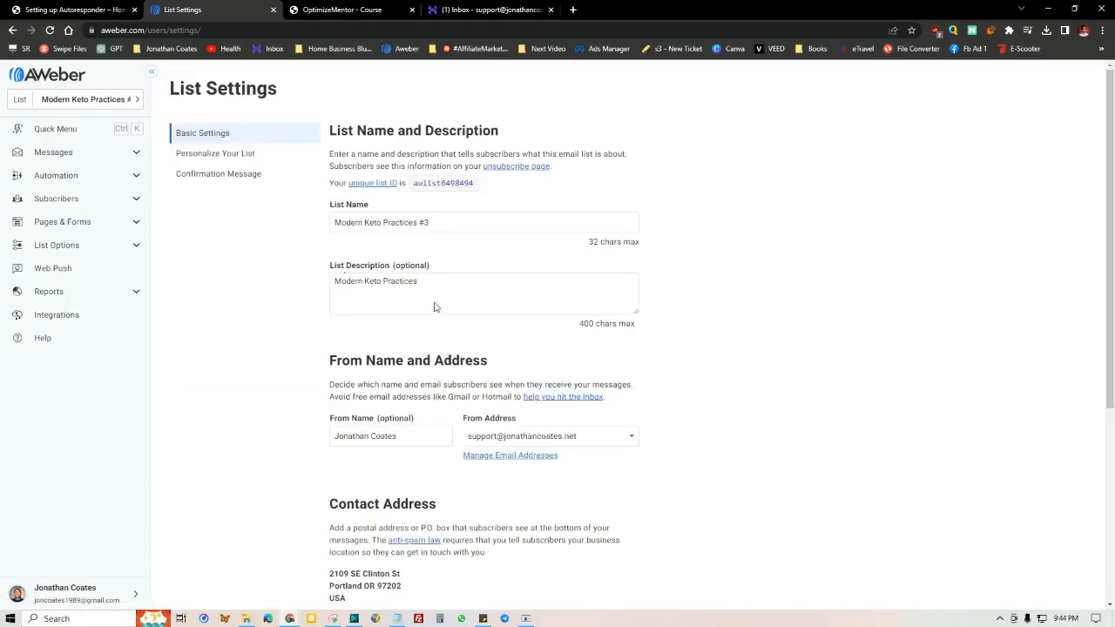
# Step: Review the list's basic settings, covering its name, description, From Name and Address, contact address and notifications
pyautogui.scroll(-1, 355, 186)
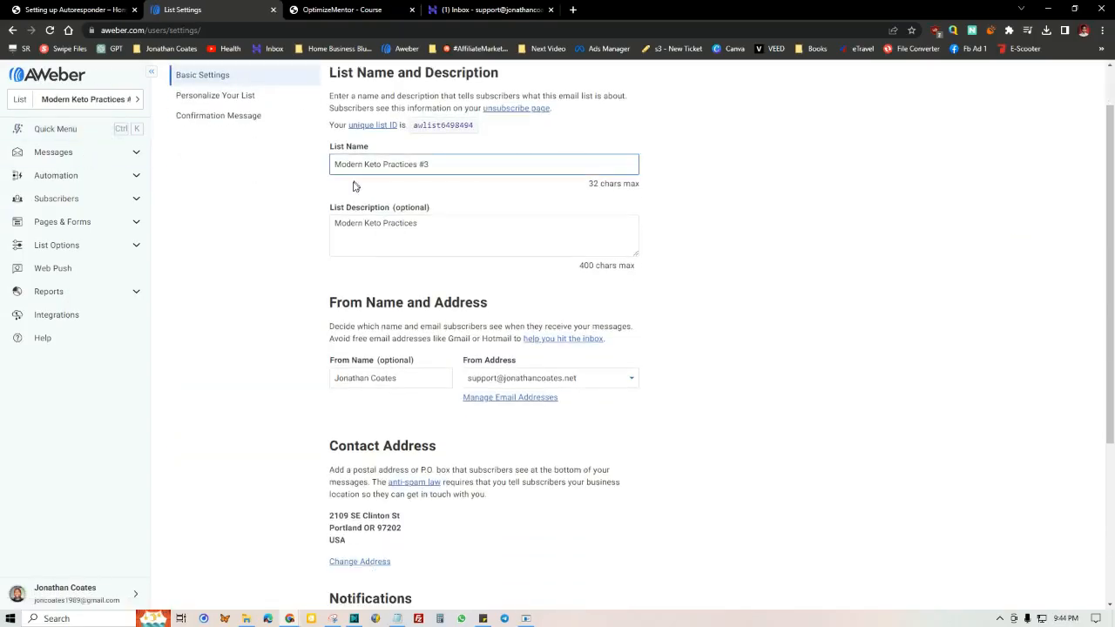
pyautogui.scroll(1, 272, 225)
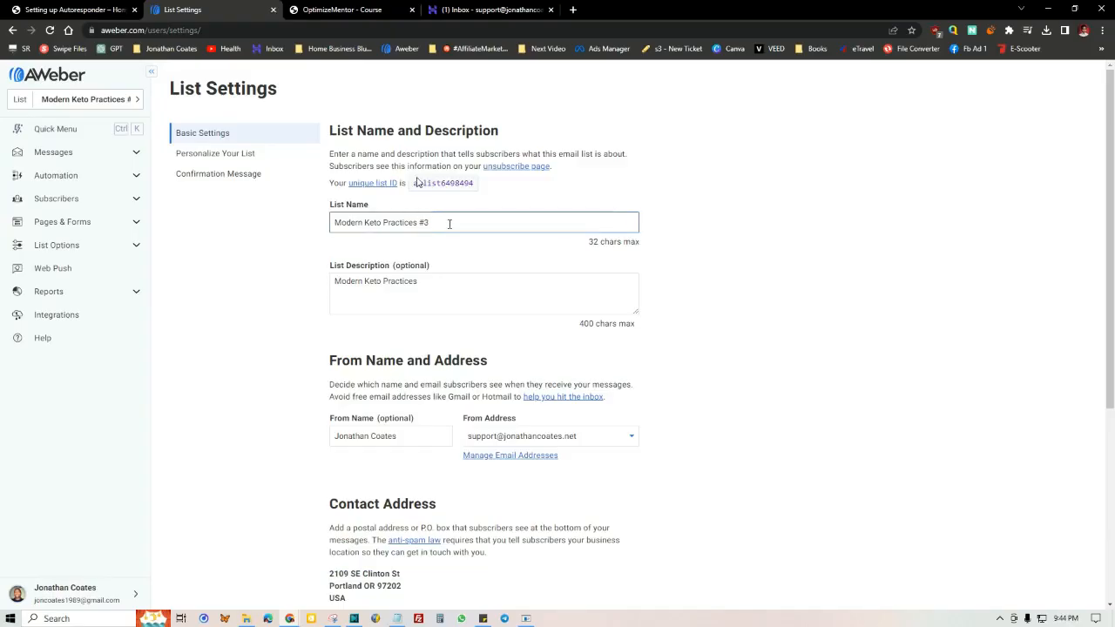
pyautogui.scroll(-1, 440, 222)
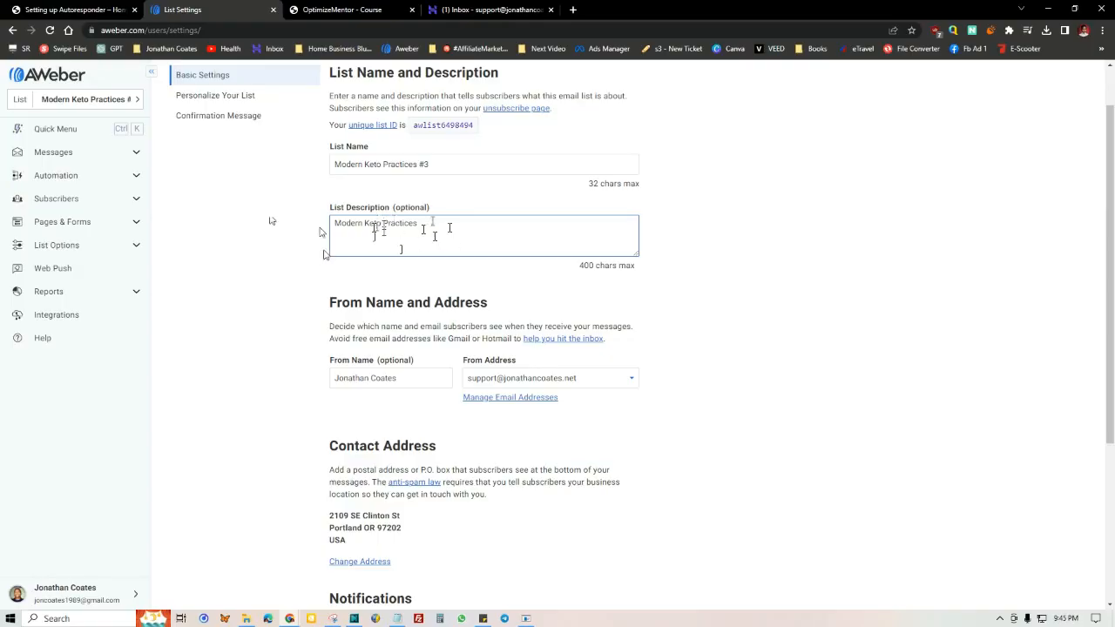
pyautogui.scroll(-2, 348, 252)
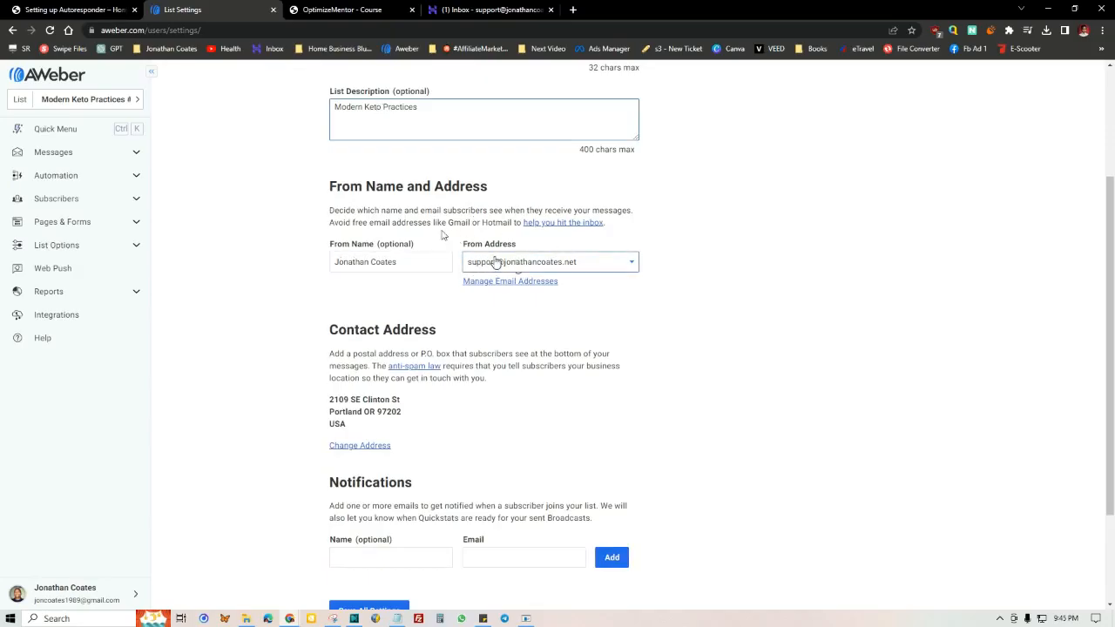
pyautogui.click(334, 259)
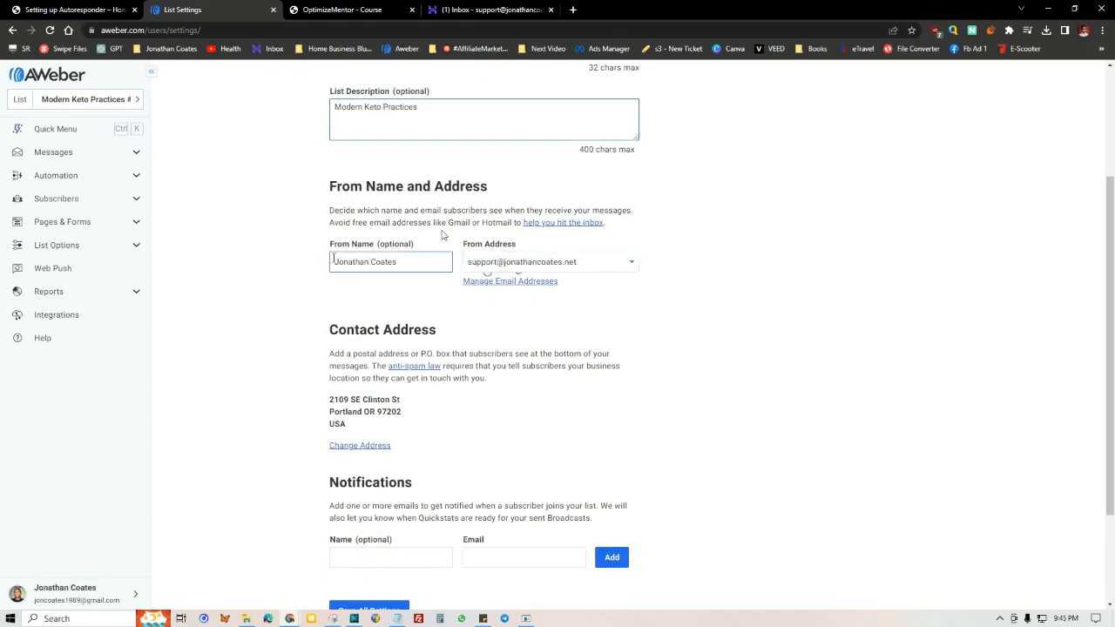
pyautogui.moveTo(349, 263); pyautogui.dragTo(400, 261)
pyautogui.click(324, 292)
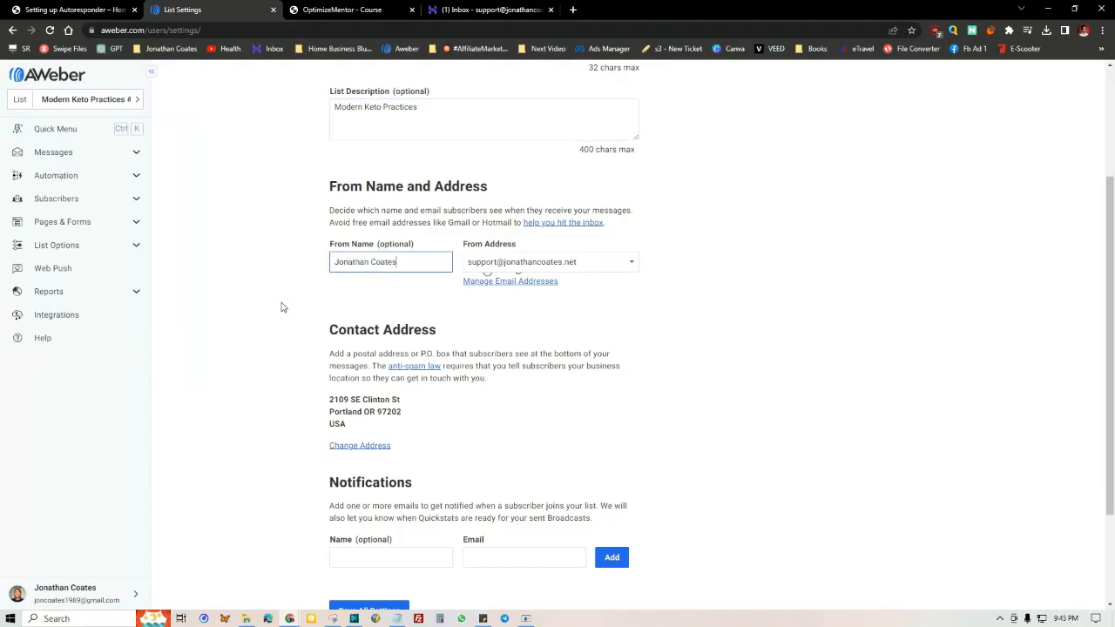
pyautogui.moveTo(333, 261); pyautogui.dragTo(433, 264)
pyautogui.click(386, 263)
pyautogui.scroll(-2, 786, 269)
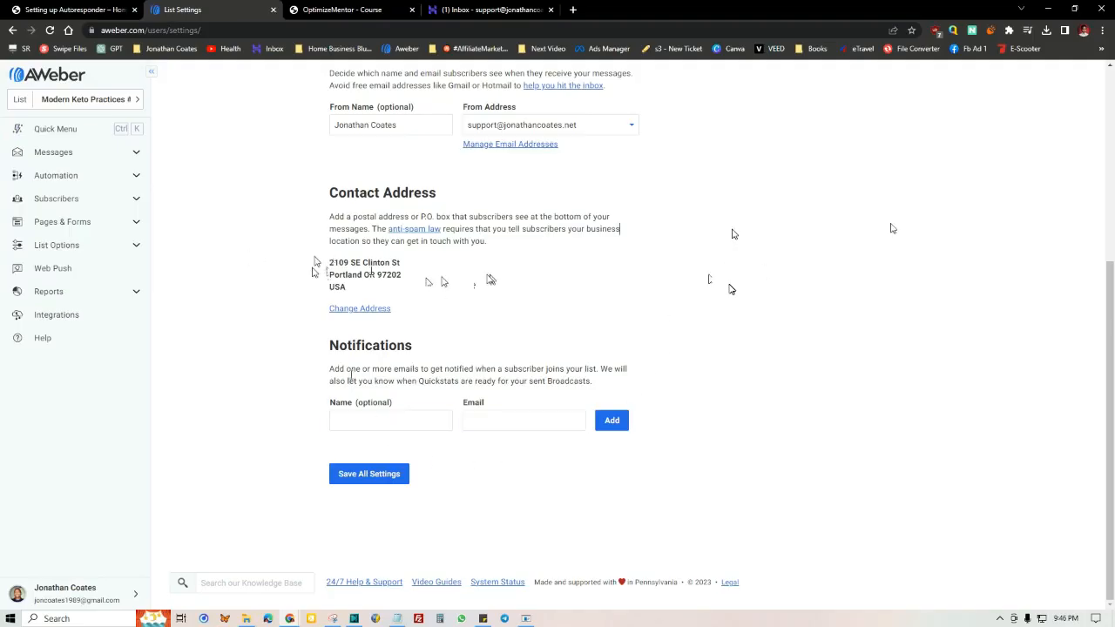
pyautogui.moveTo(328, 349); pyautogui.dragTo(474, 354)
pyautogui.click(513, 367)
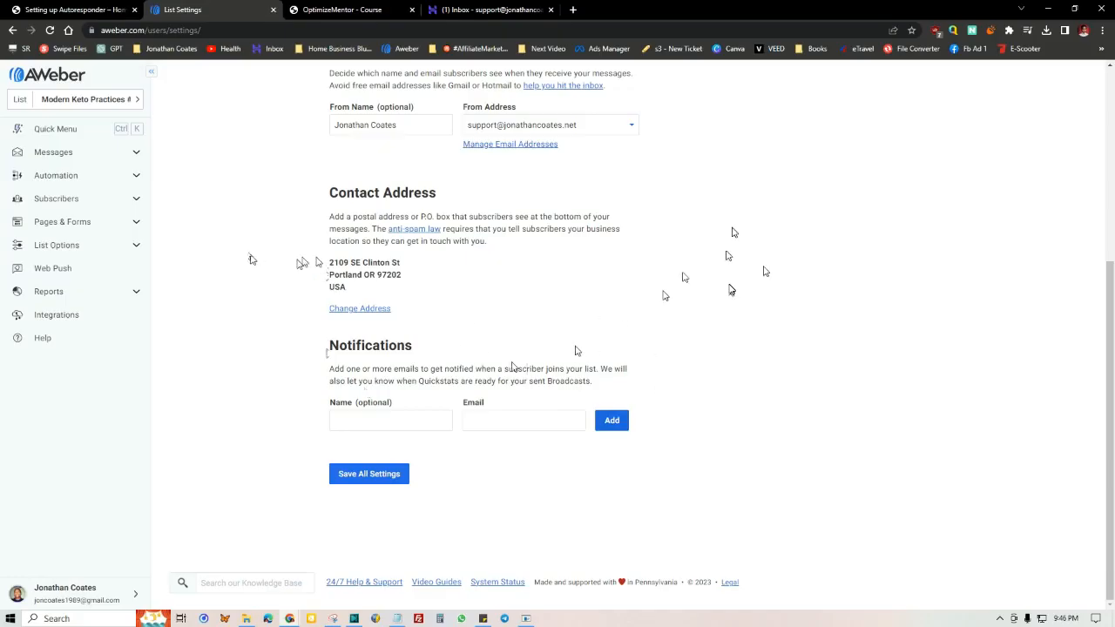
# Step: Open the list's Confirmation Message settings and review the subject line, message preview, confirmation options and success page
pyautogui.scroll(3, 510, 339)
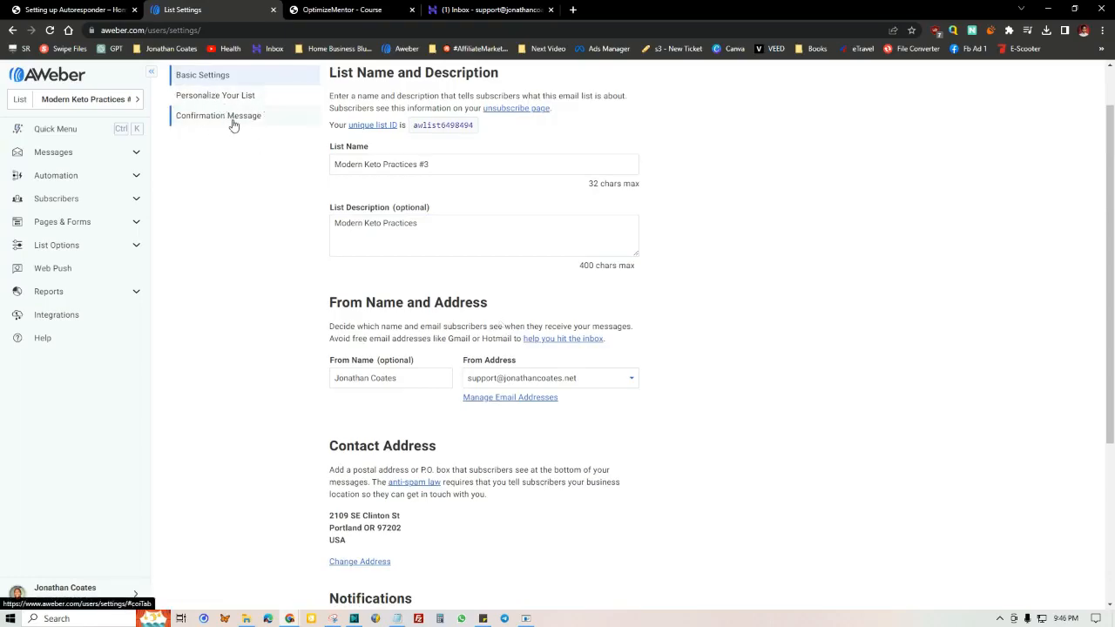
pyautogui.scroll(1, 232, 122)
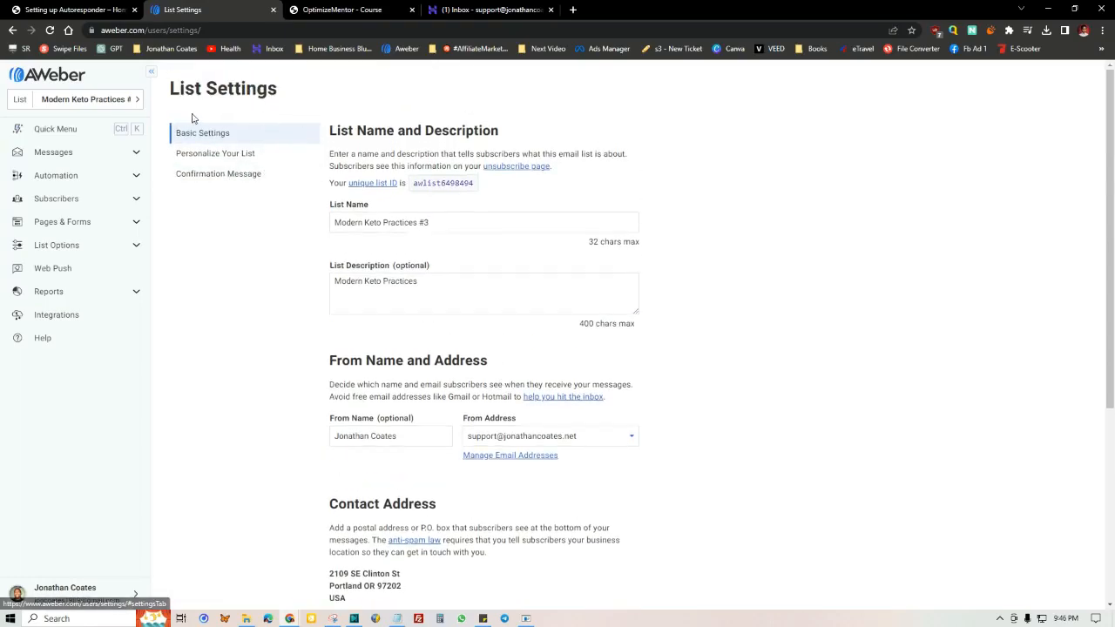
pyautogui.click(244, 179)
pyautogui.scroll(1, 262, 204)
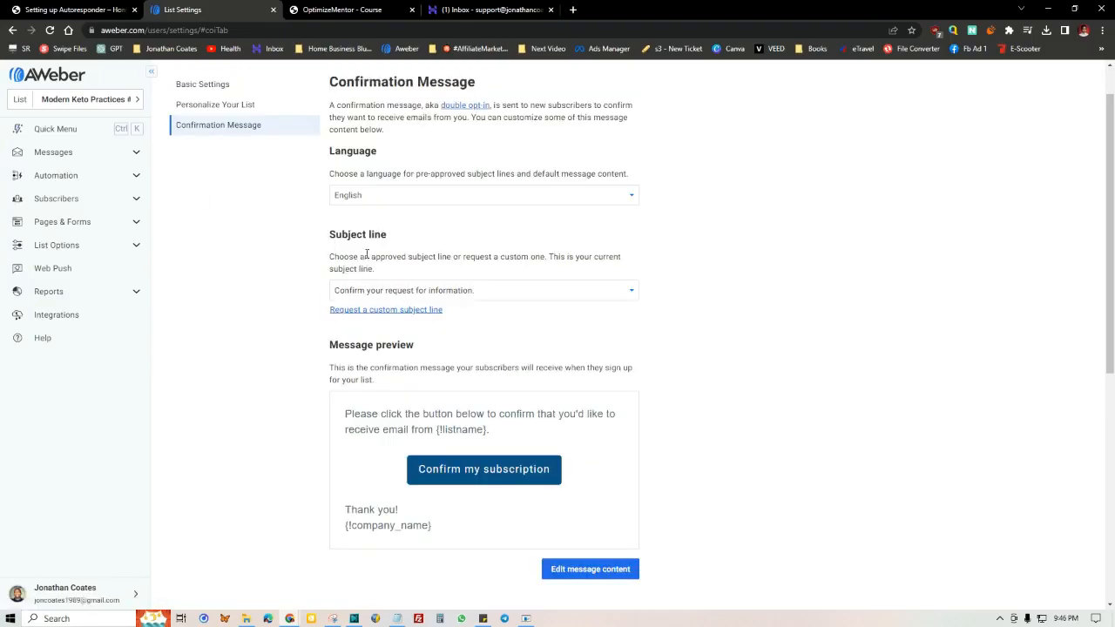
pyautogui.scroll(-6, 483, 184)
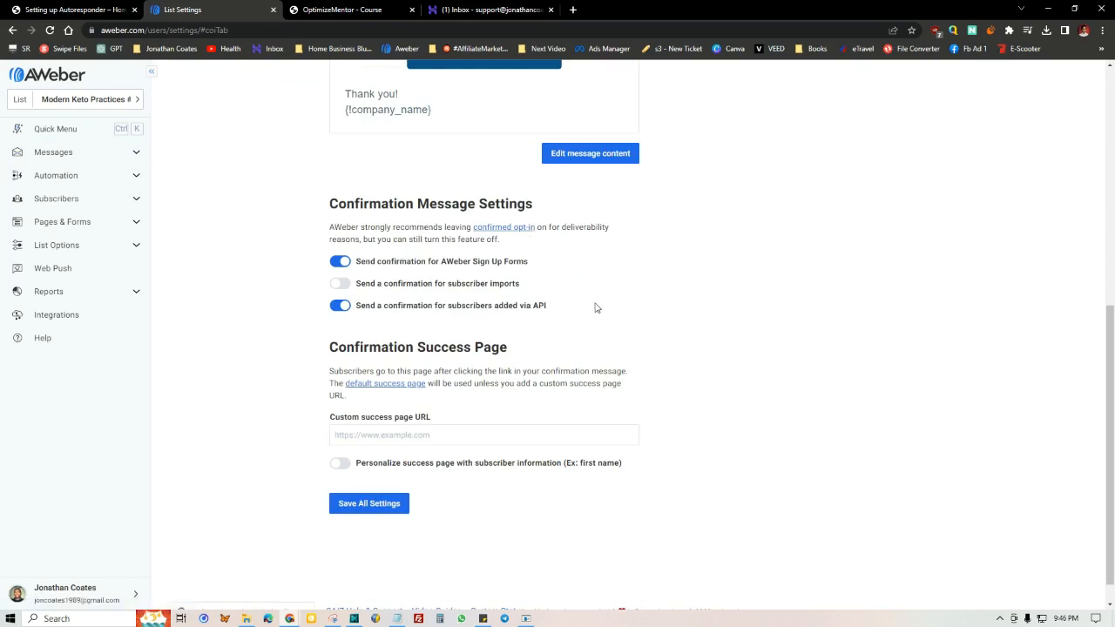
pyautogui.scroll(2, 295, 202)
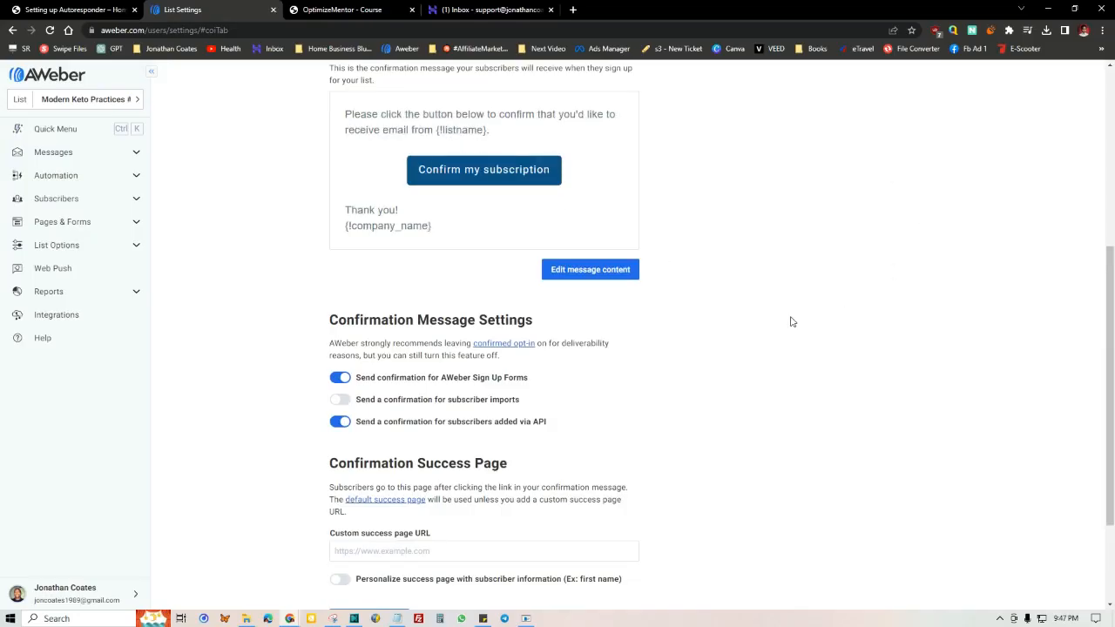
pyautogui.scroll(-2, 790, 321)
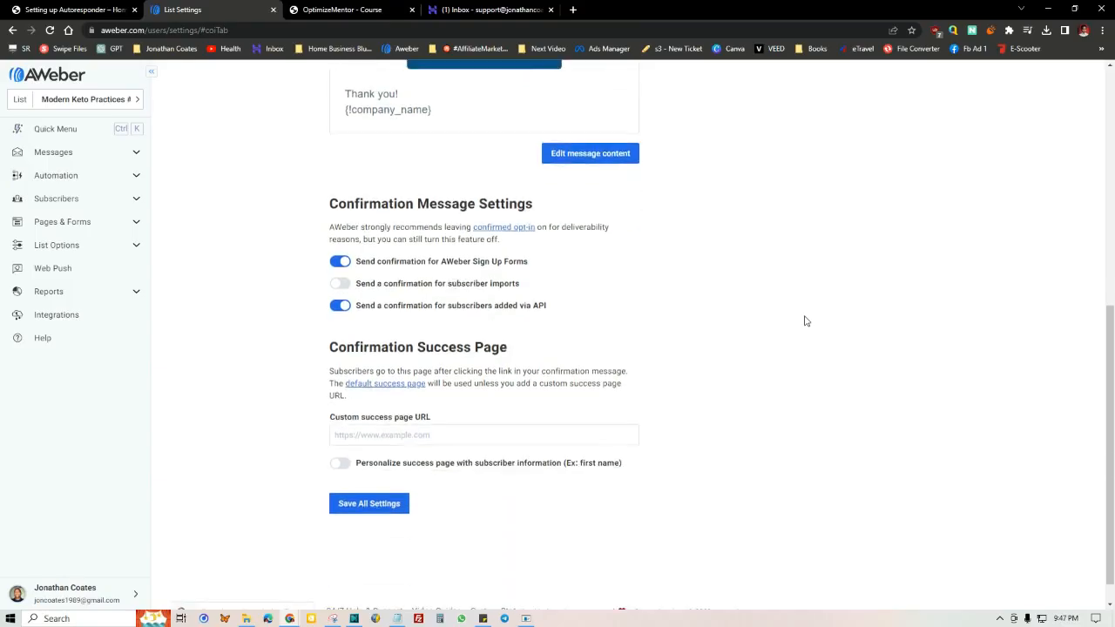
pyautogui.scroll(4, 271, 253)
pyautogui.scroll(3, 490, 319)
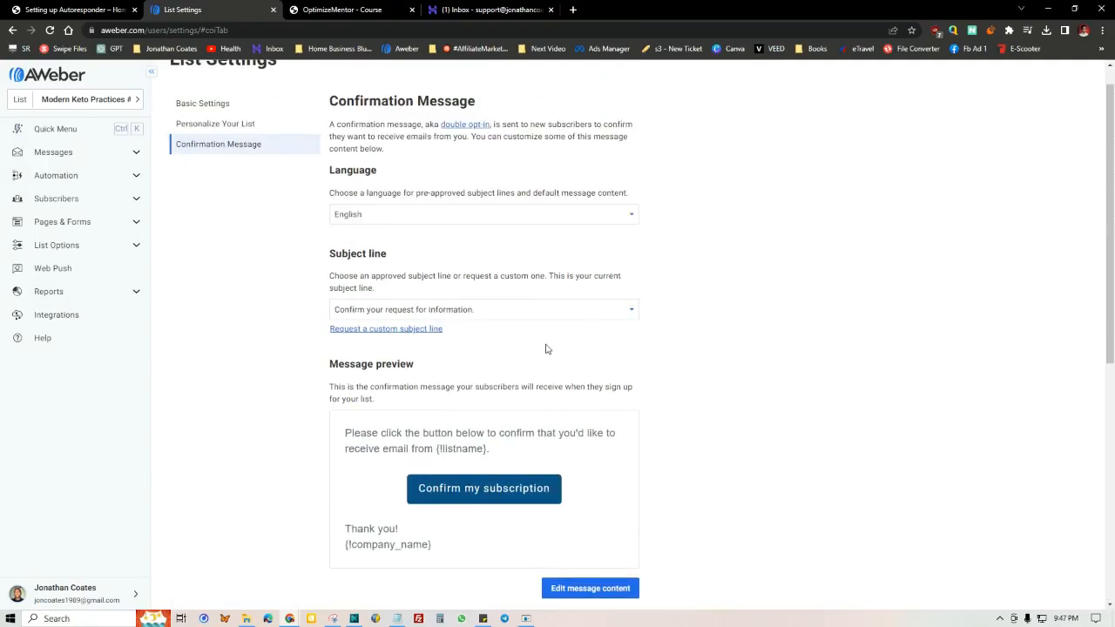
pyautogui.moveTo(171, 89); pyautogui.dragTo(305, 96)
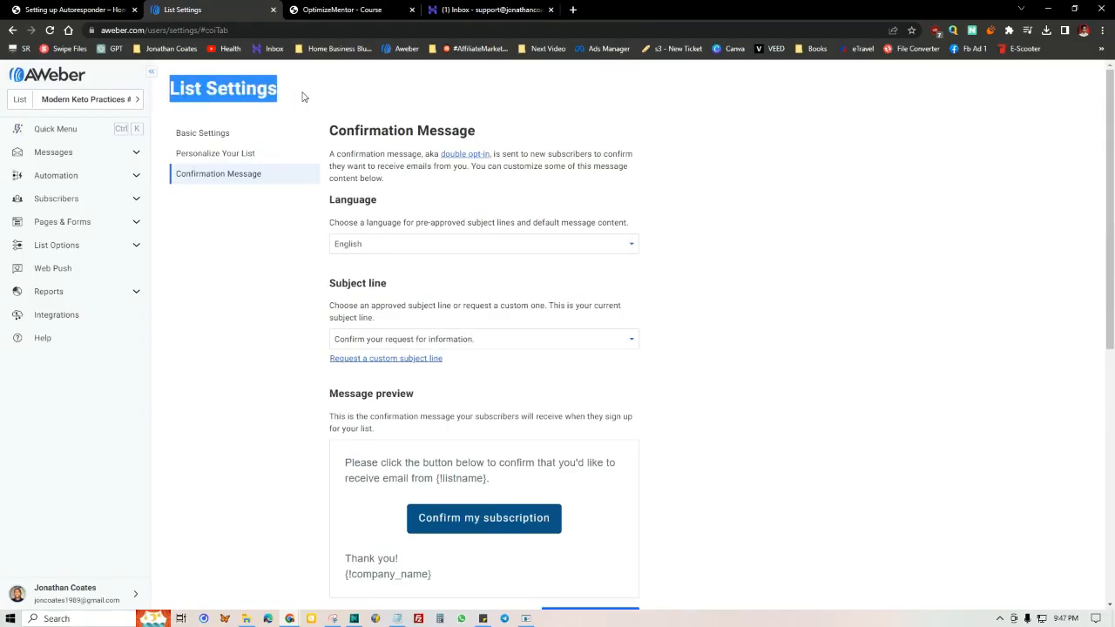
pyautogui.click(247, 191)
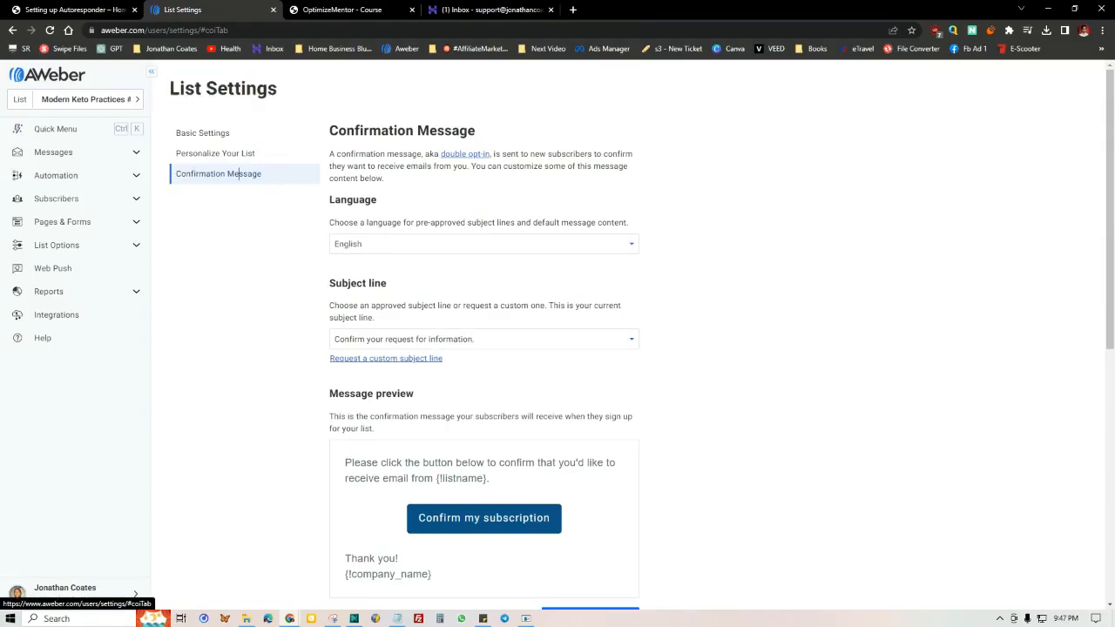
# Step: Open the Personalize Your List settings and review the company name, website URL, email signature and social media sharing options
pyautogui.click(220, 159)
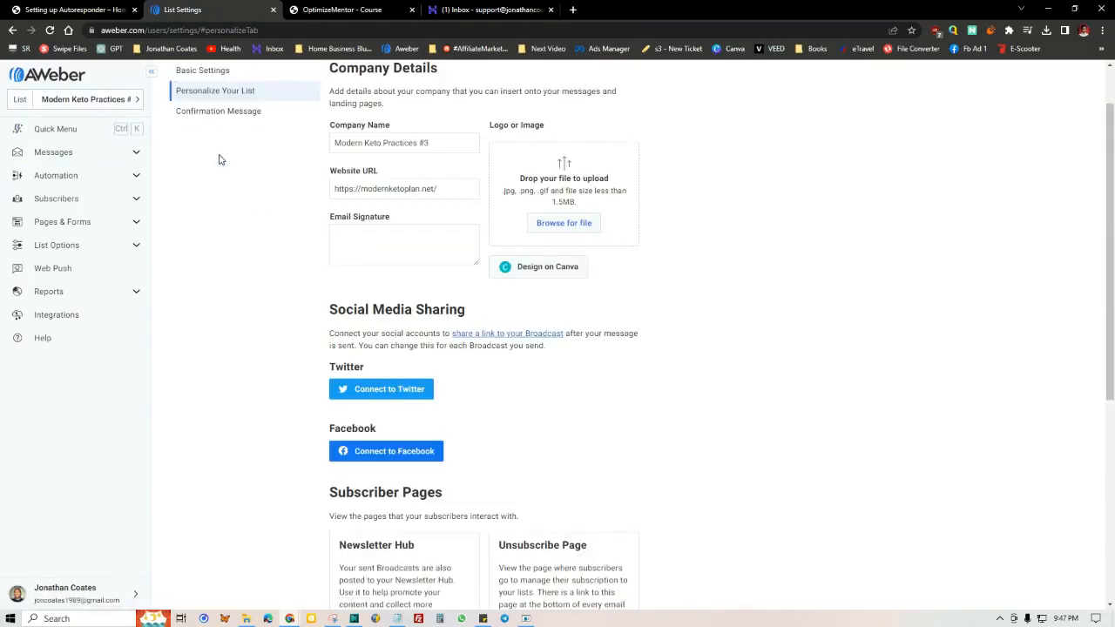
pyautogui.scroll(1, 448, 284)
pyautogui.click(363, 316)
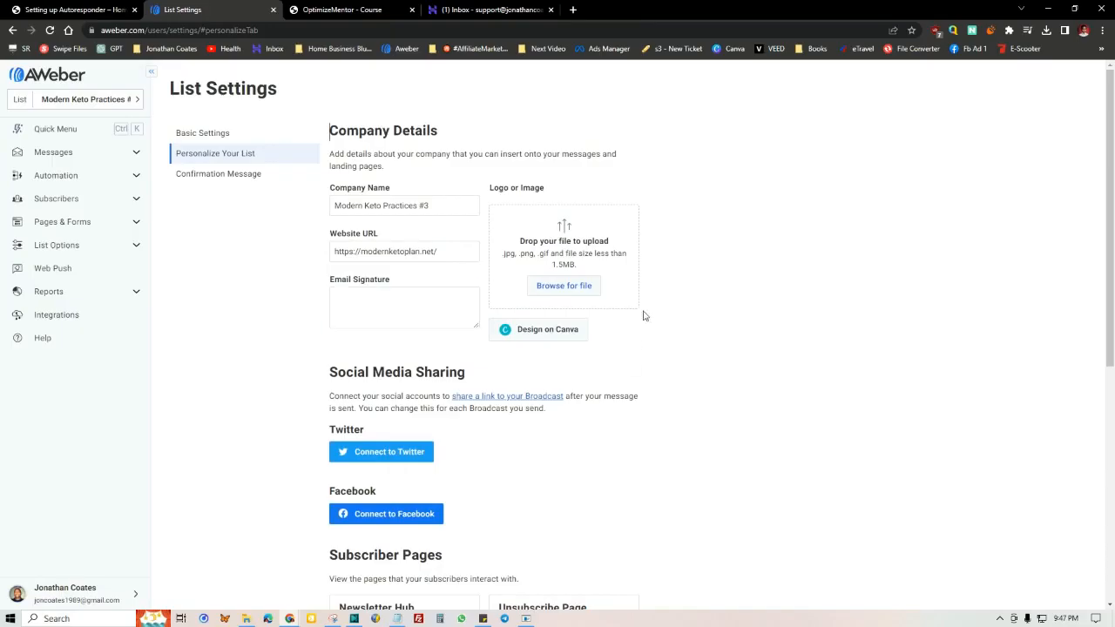
pyautogui.click(326, 256)
pyautogui.click(413, 303)
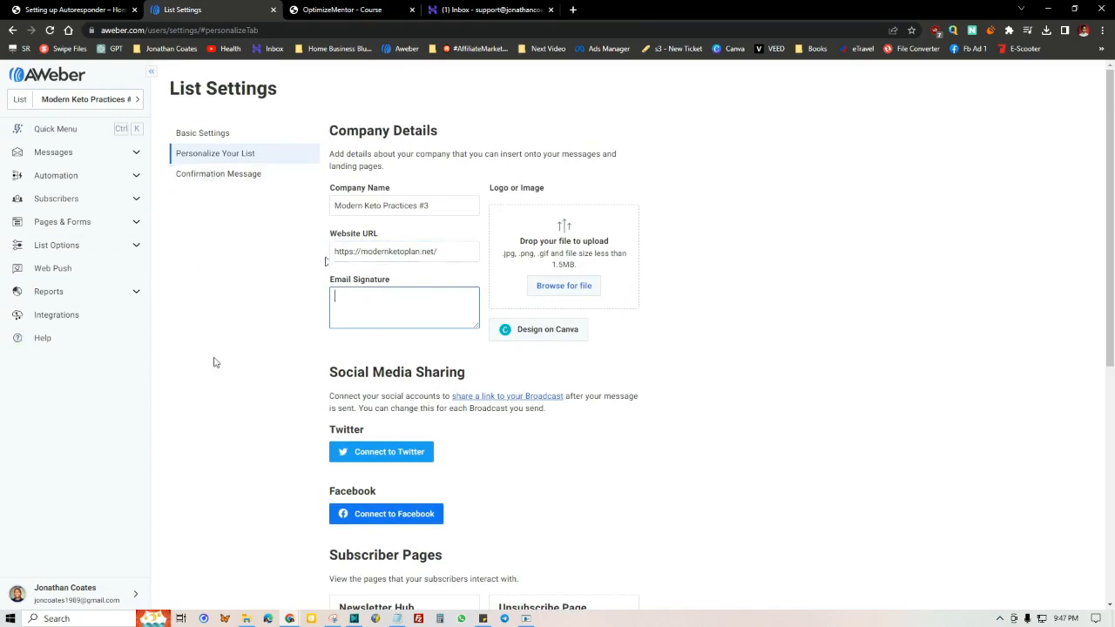
pyautogui.scroll(-3, 607, 388)
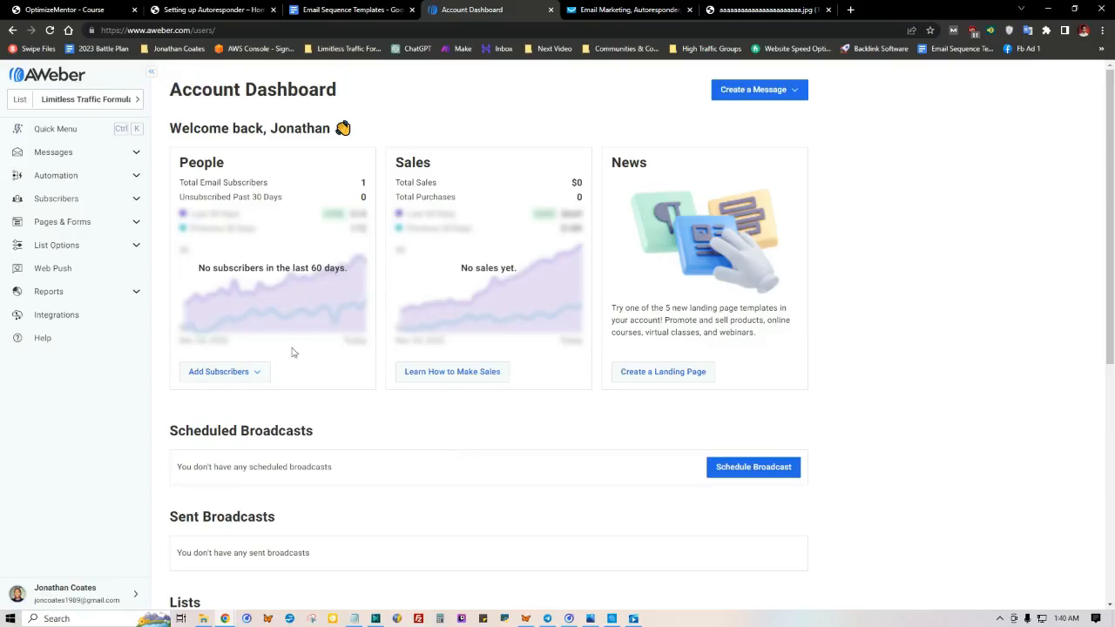
# Step: Look over the Health emails in the Email Sequence Templates Google Doc and view the day-by-day email sequence diagram
pyautogui.click(357, 9)
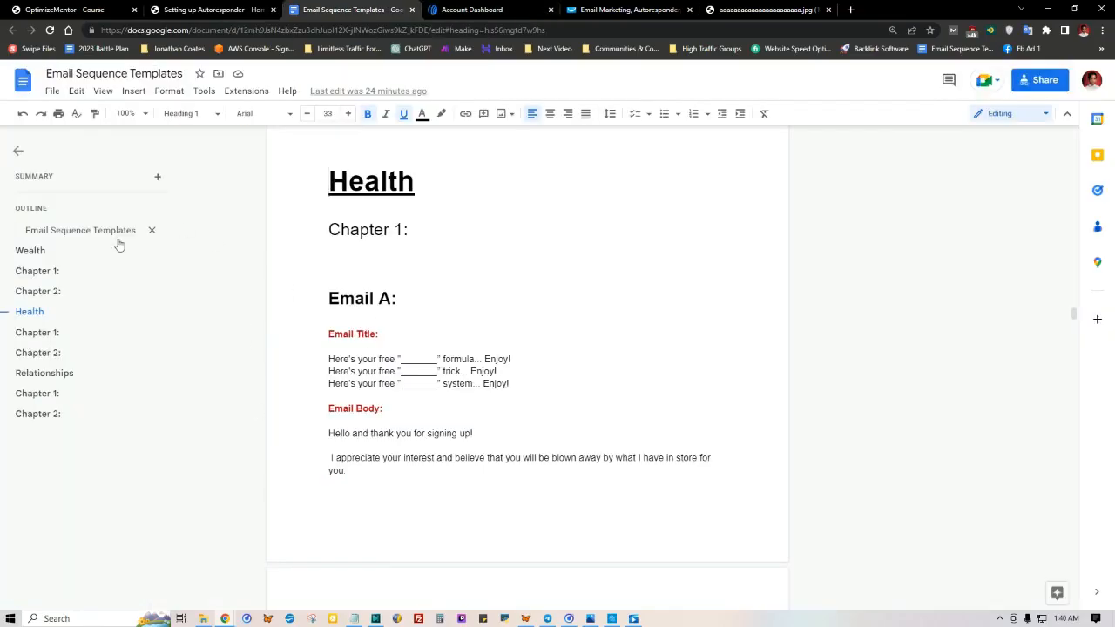
pyautogui.click(198, 278)
pyautogui.scroll(-1, 499, 356)
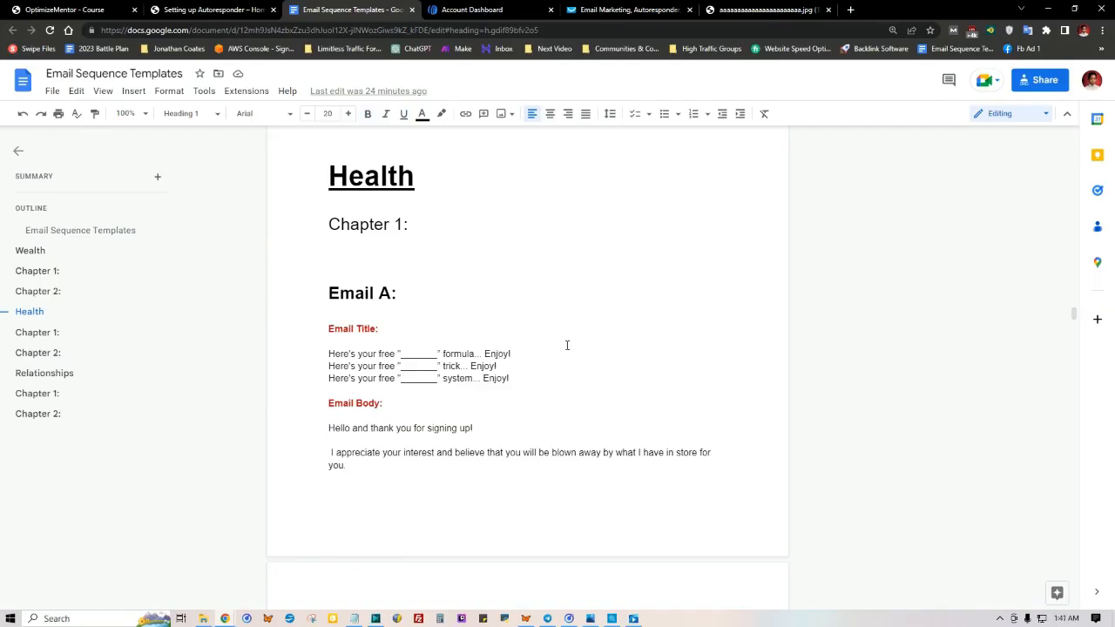
pyautogui.click(737, 6)
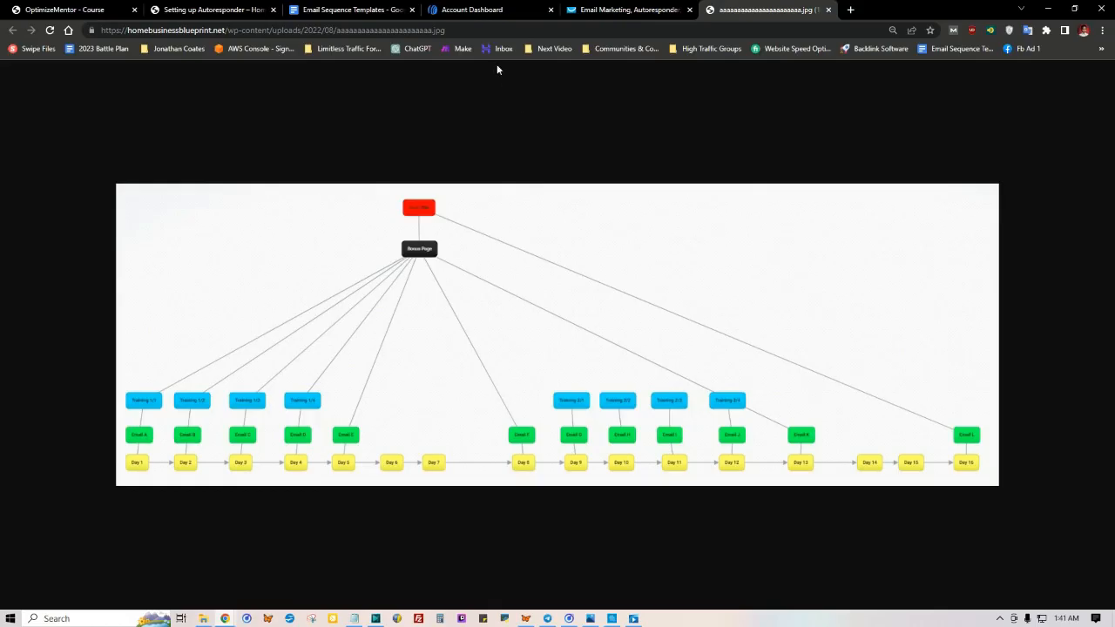
# Step: Return to AWeber and open the Campaigns page for the Limitless Traffic Formula list
pyautogui.click(484, 9)
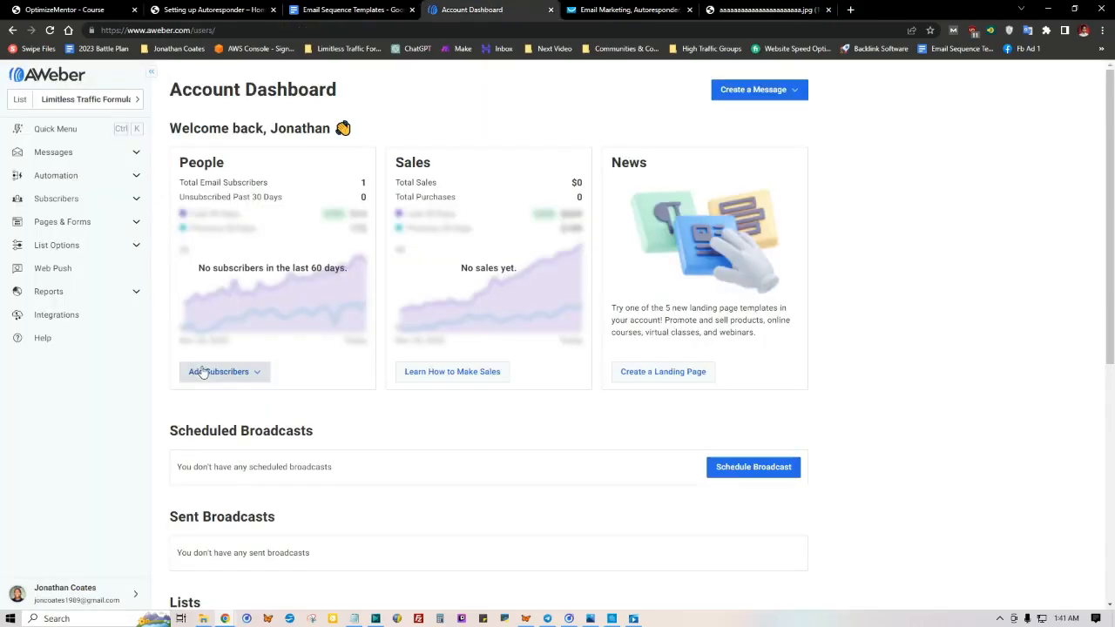
pyautogui.click(133, 177)
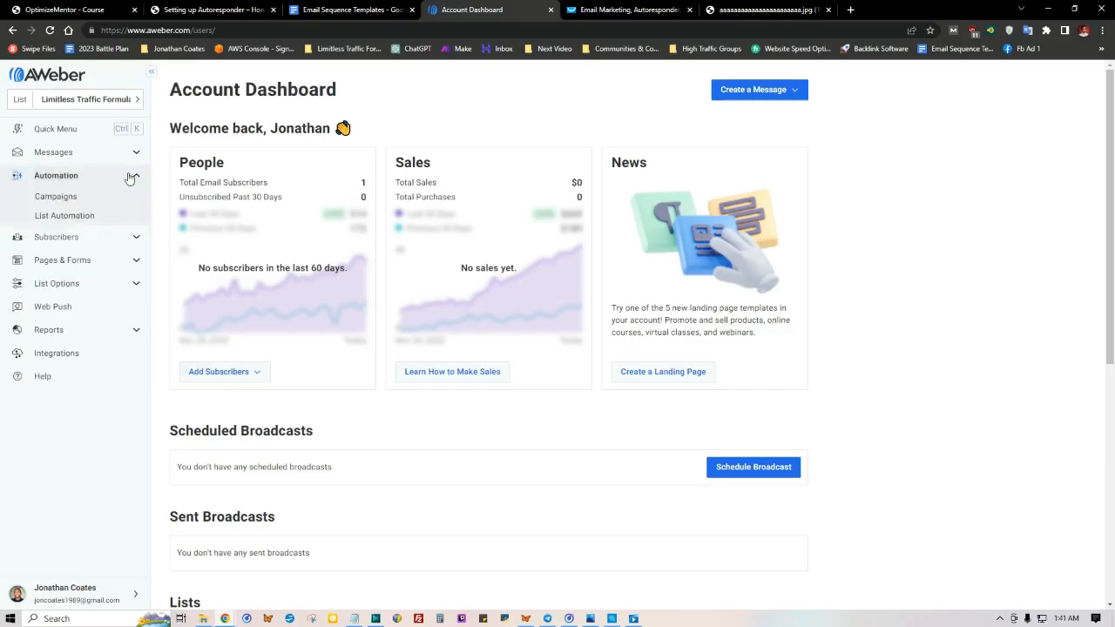
pyautogui.click(55, 198)
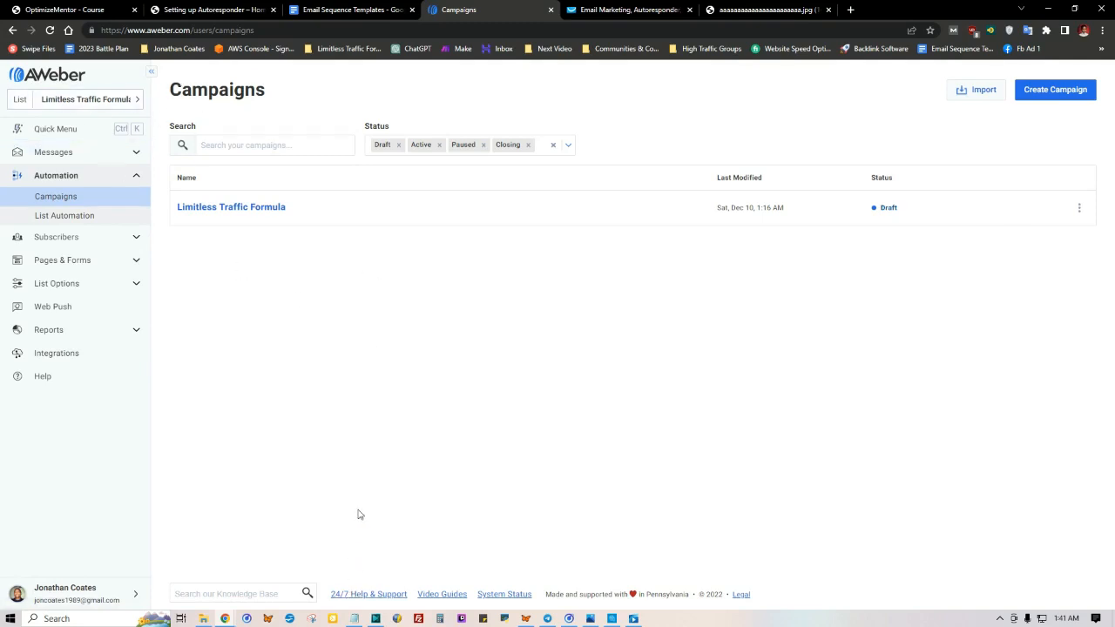
# Step: Copy the Optin Page URL from the Notepad list and open that page in a new browser tab
pyautogui.click(354, 618)
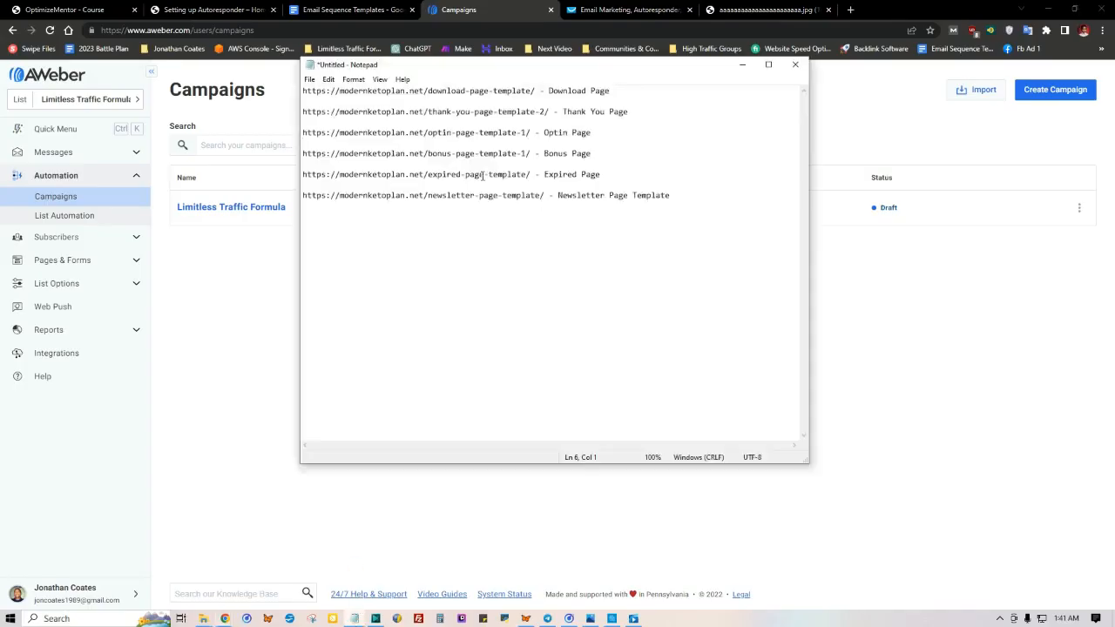
pyautogui.moveTo(530, 132); pyautogui.dragTo(283, 130)
pyautogui.rightClick(348, 128)
pyautogui.click(371, 165)
pyautogui.click(704, 162)
pyautogui.click(849, 10)
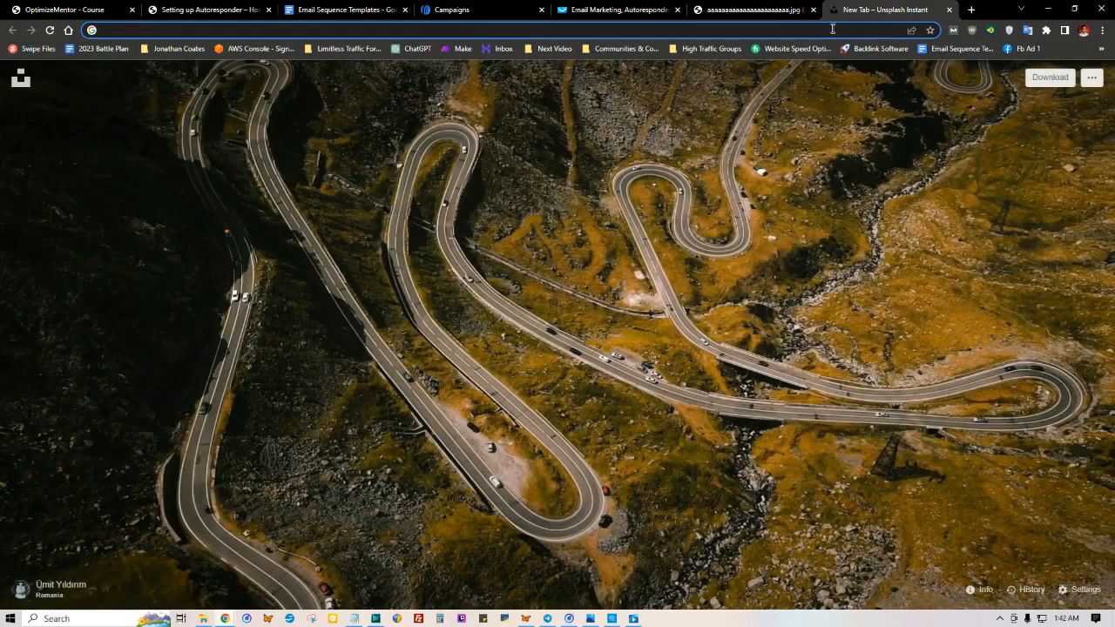
pyautogui.hotkey('ctrl', 'v')
pyautogui.press('Return')
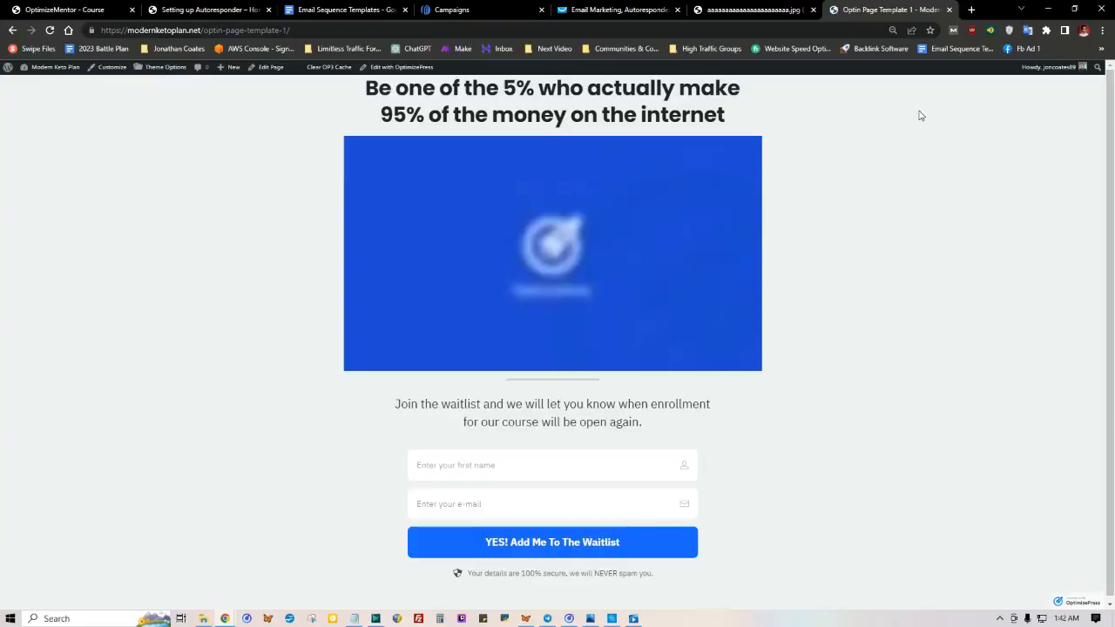
pyautogui.click(421, 464)
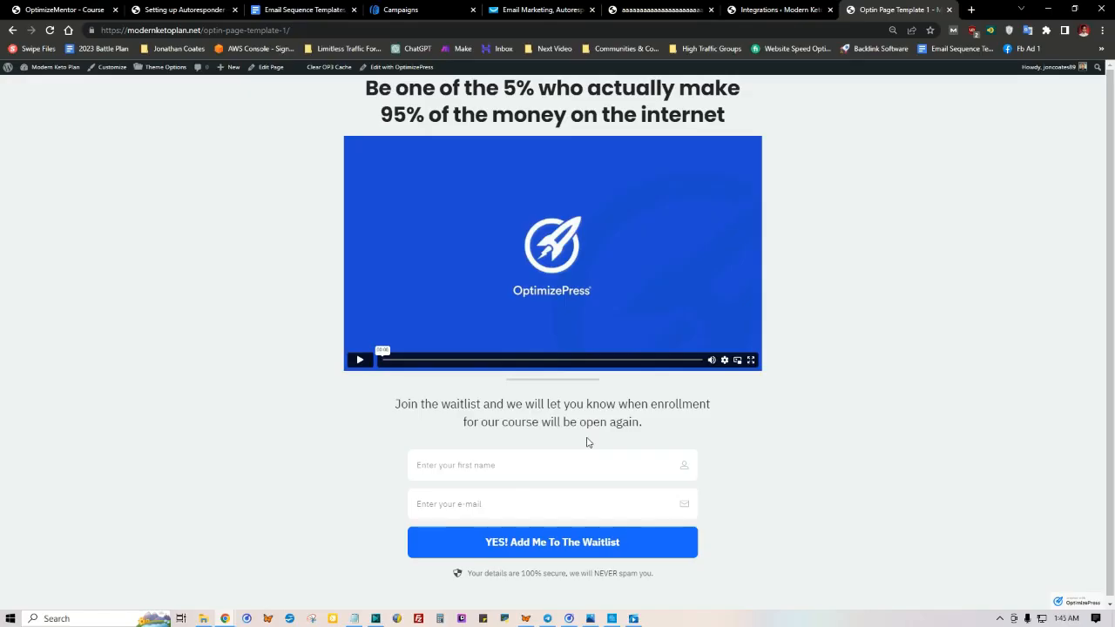
# Step: Look over the services offered for a new integration on the OptimizePress Integrations page, close the list and reload the page
pyautogui.moveTo(70, 69)
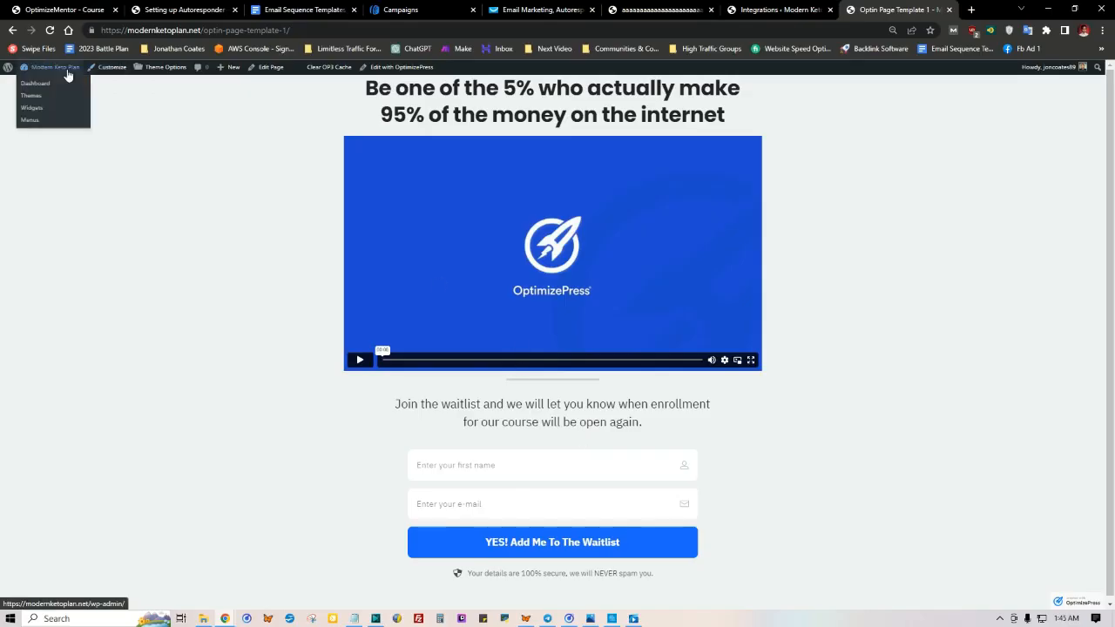
pyautogui.click(778, 10)
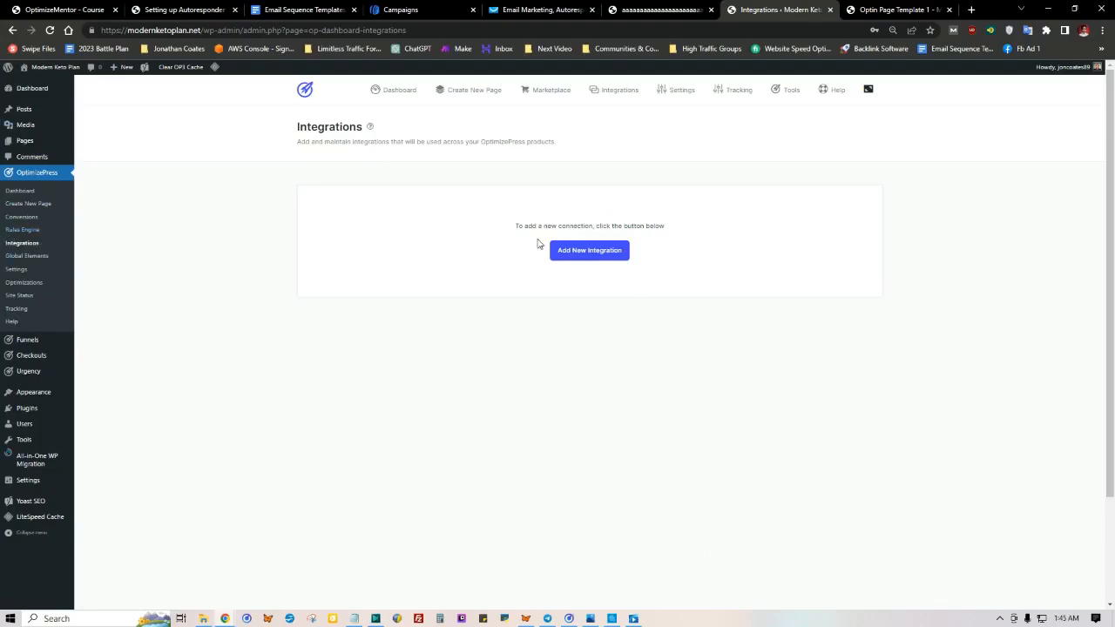
pyautogui.click(589, 254)
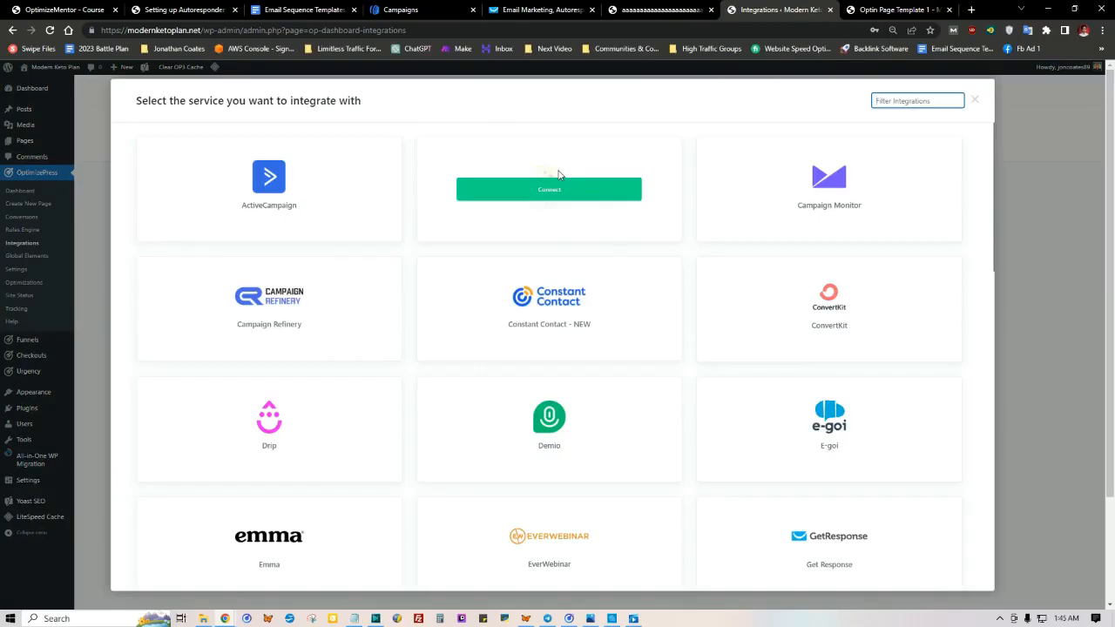
pyautogui.click(973, 103)
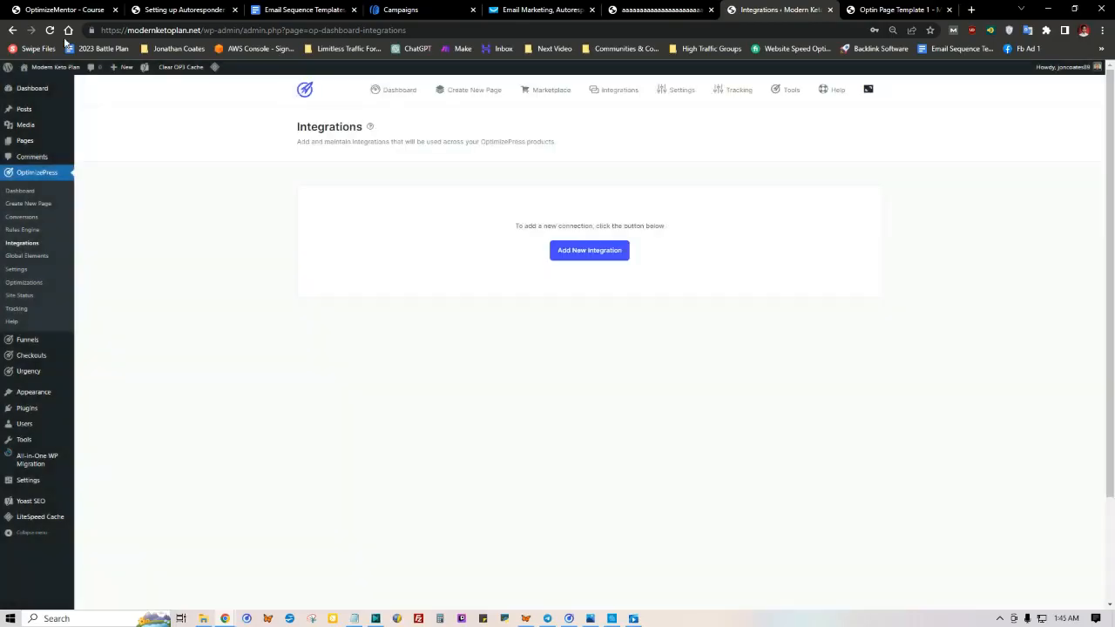
pyautogui.click(51, 32)
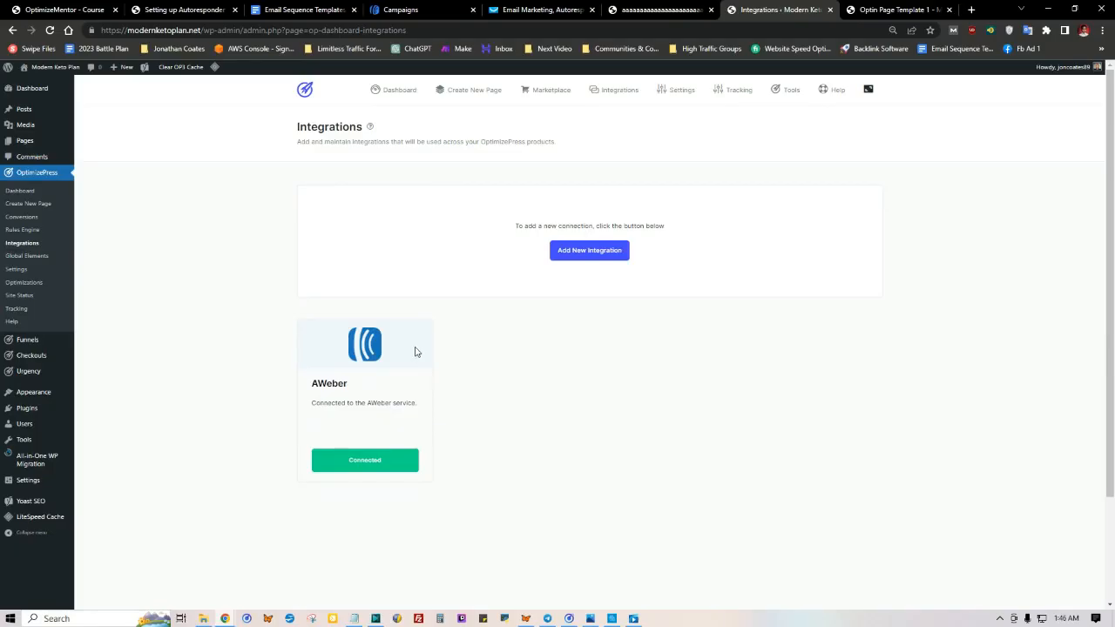
# Step: Open the opt-in page in the OptimizePress editor and bring up the integration settings of its opt-in form
pyautogui.click(864, 10)
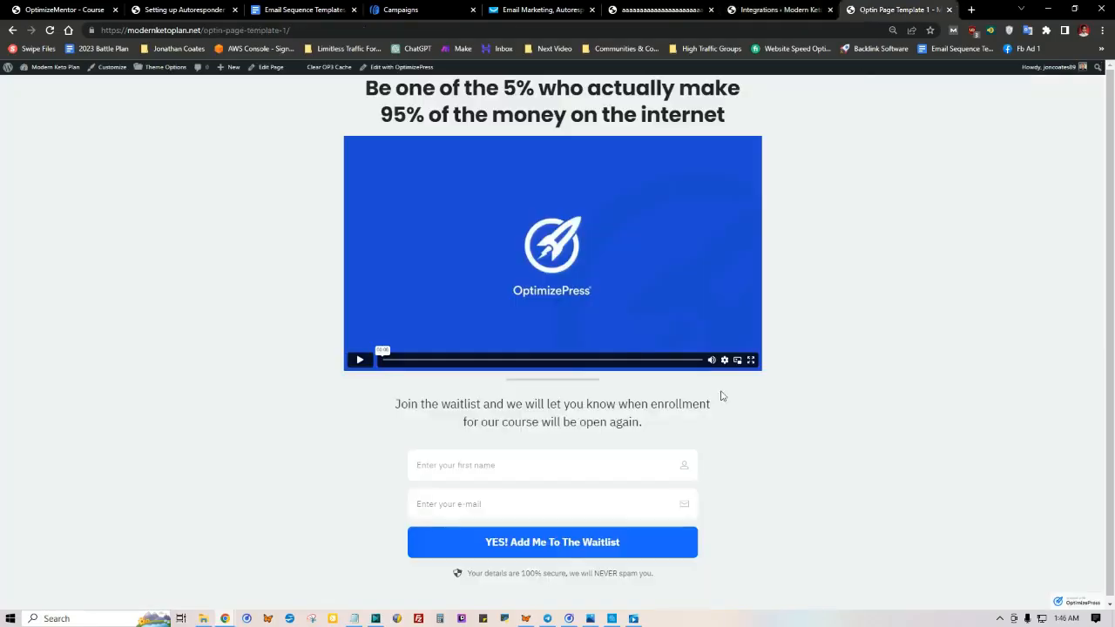
pyautogui.moveTo(374, 457); pyautogui.dragTo(808, 501)
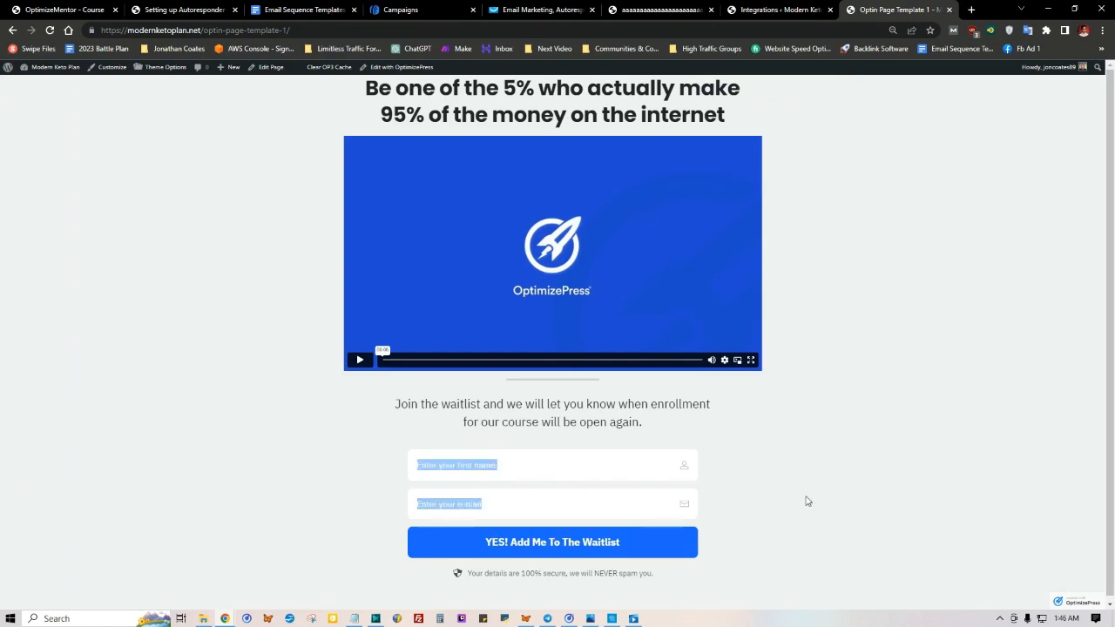
pyautogui.click(389, 70)
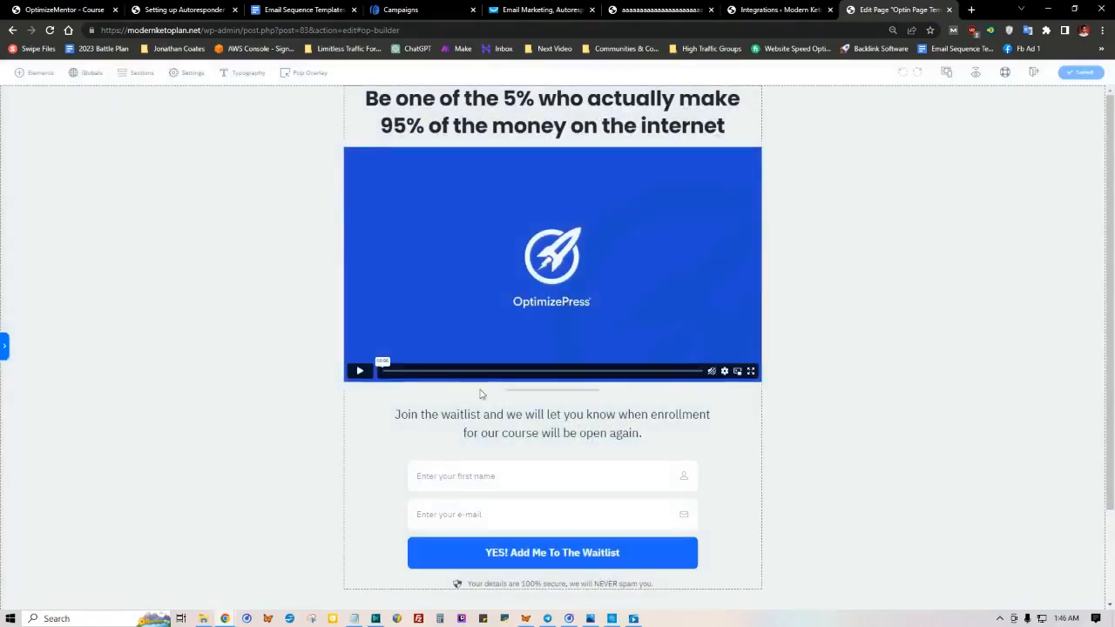
pyautogui.click(413, 454)
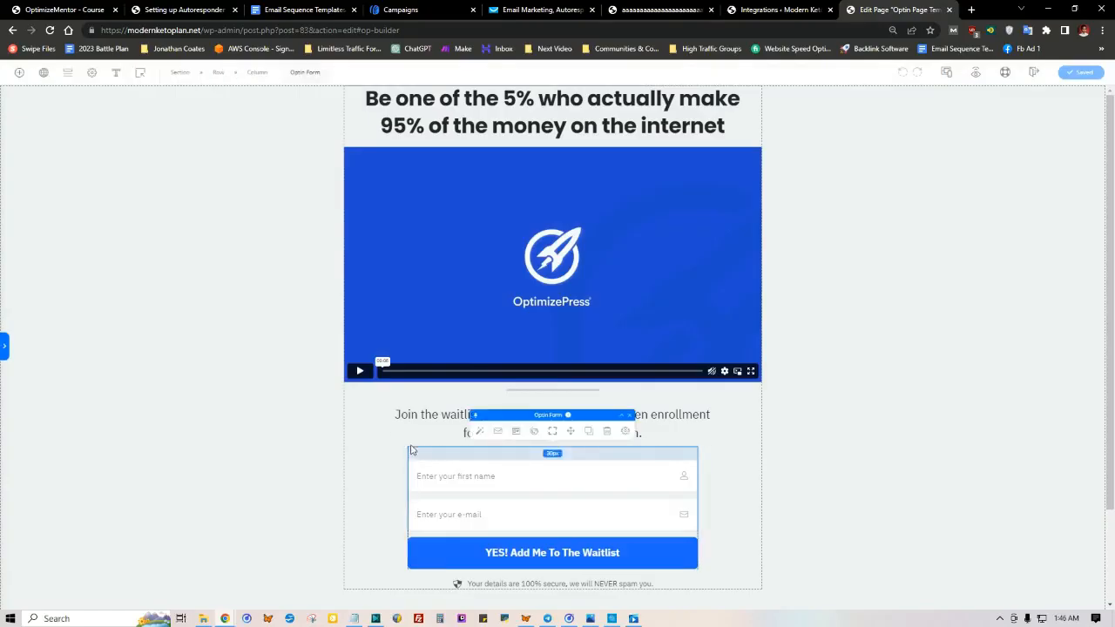
pyautogui.click(498, 433)
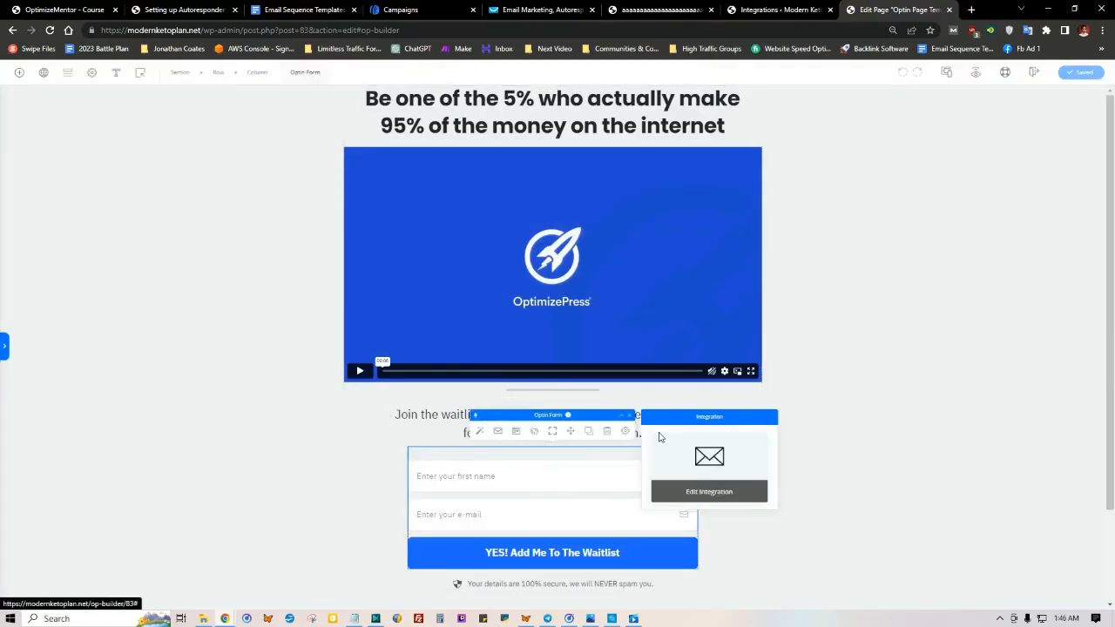
pyautogui.click(686, 491)
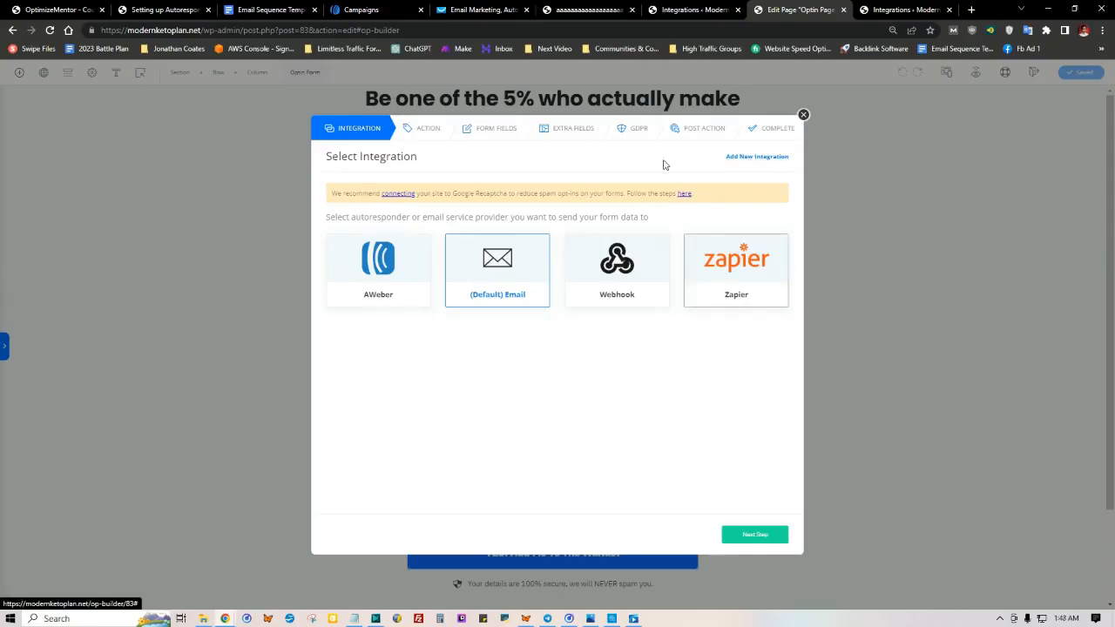
# Step: Choose AWeber as the opt-in form's integration and Modern Keto Practices as its list
pyautogui.click(895, 9)
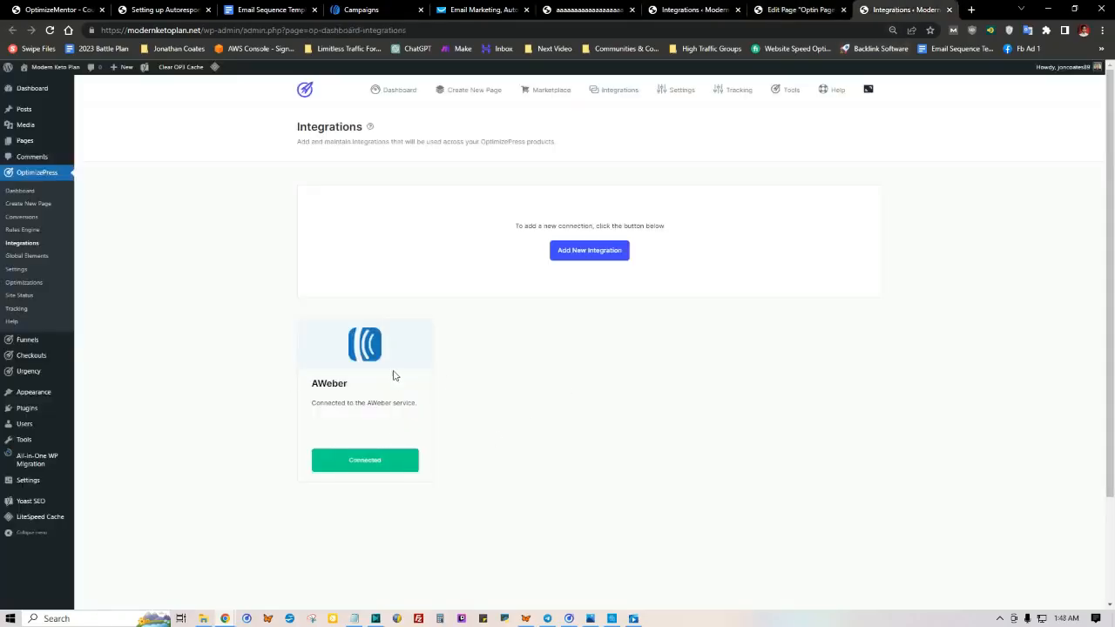
pyautogui.click(789, 9)
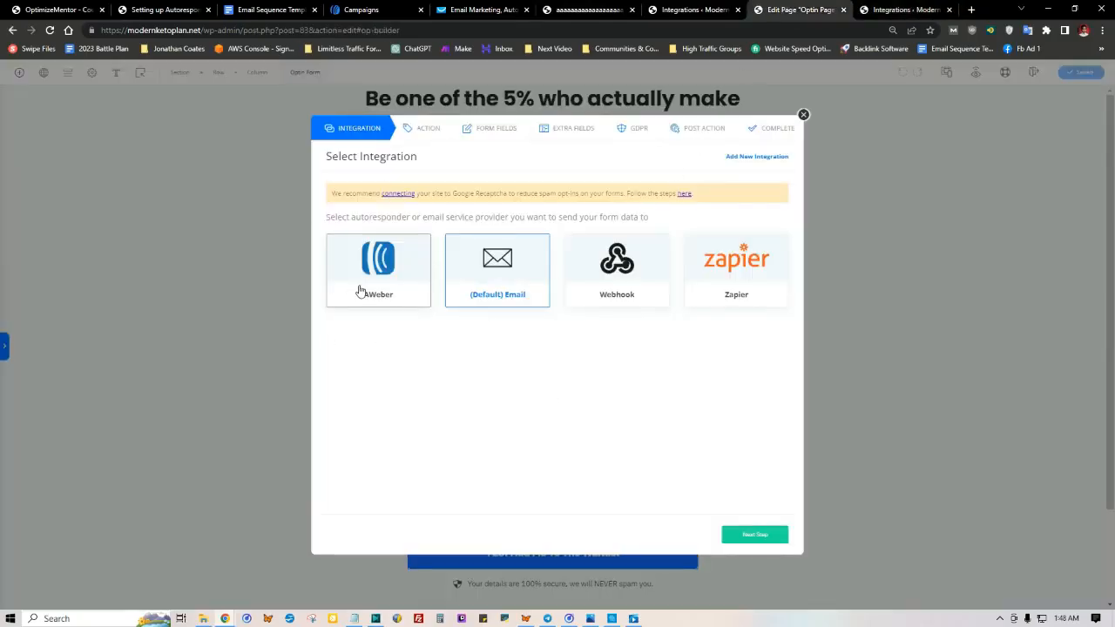
pyautogui.click(392, 277)
pyautogui.click(756, 533)
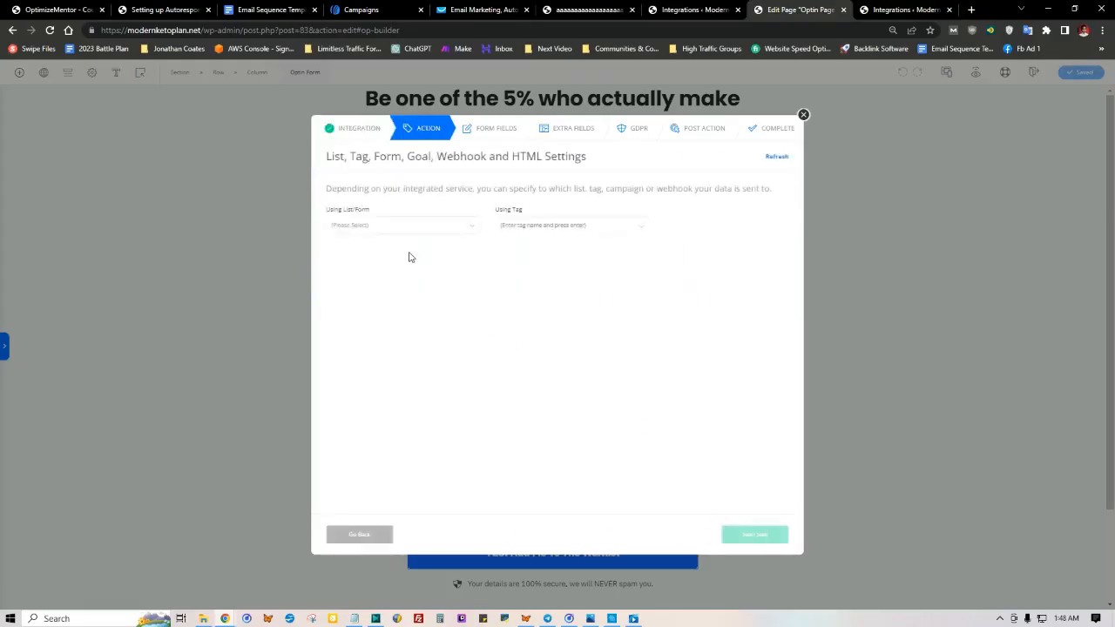
pyautogui.click(408, 225)
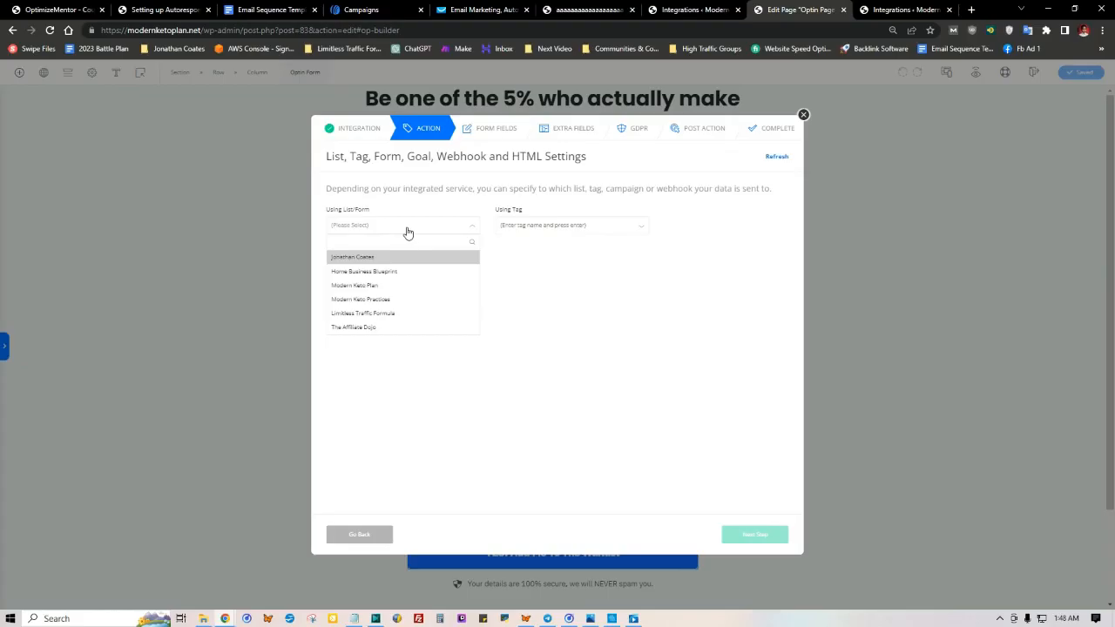
pyautogui.click(379, 300)
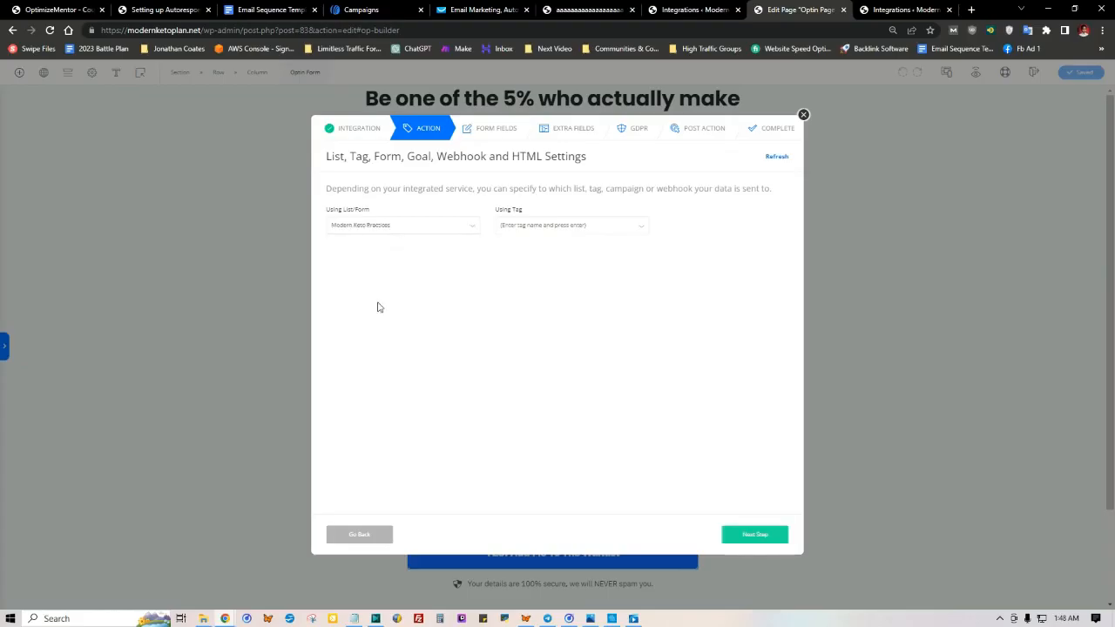
pyautogui.click(761, 537)
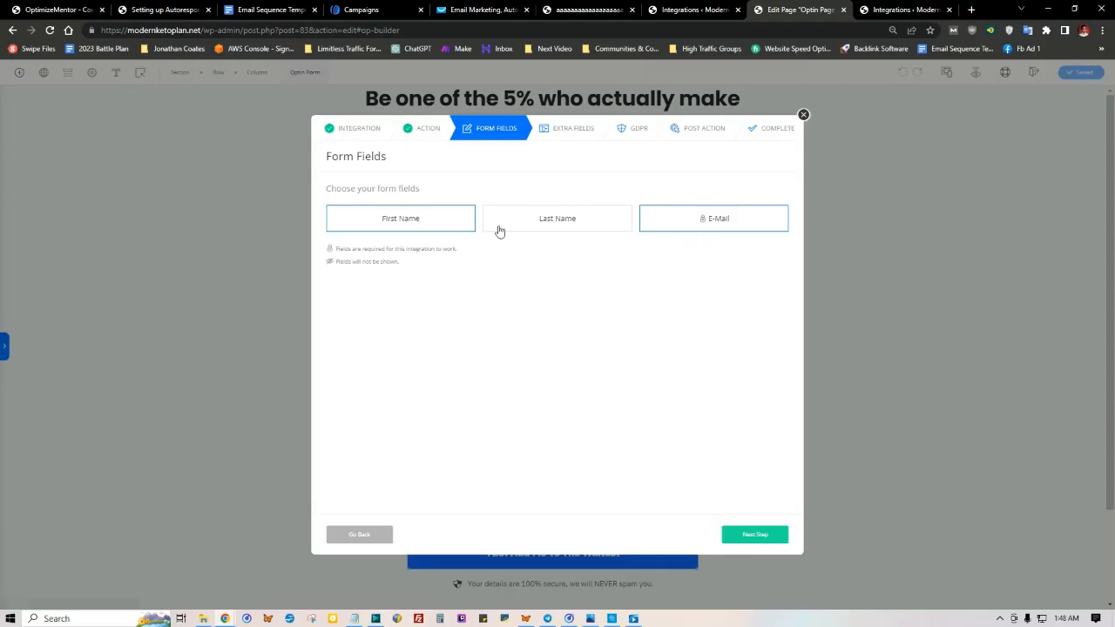
# Step: Add the Last Name field to the opt-in form and continue without any extra fields
pyautogui.click(540, 224)
pyautogui.click(523, 220)
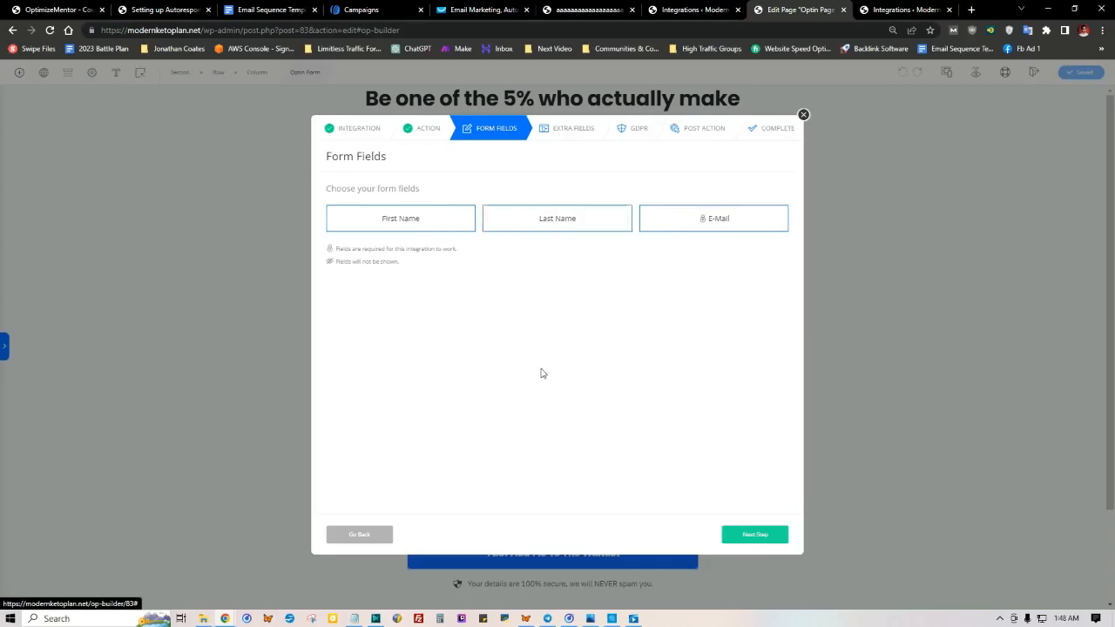
pyautogui.click(744, 537)
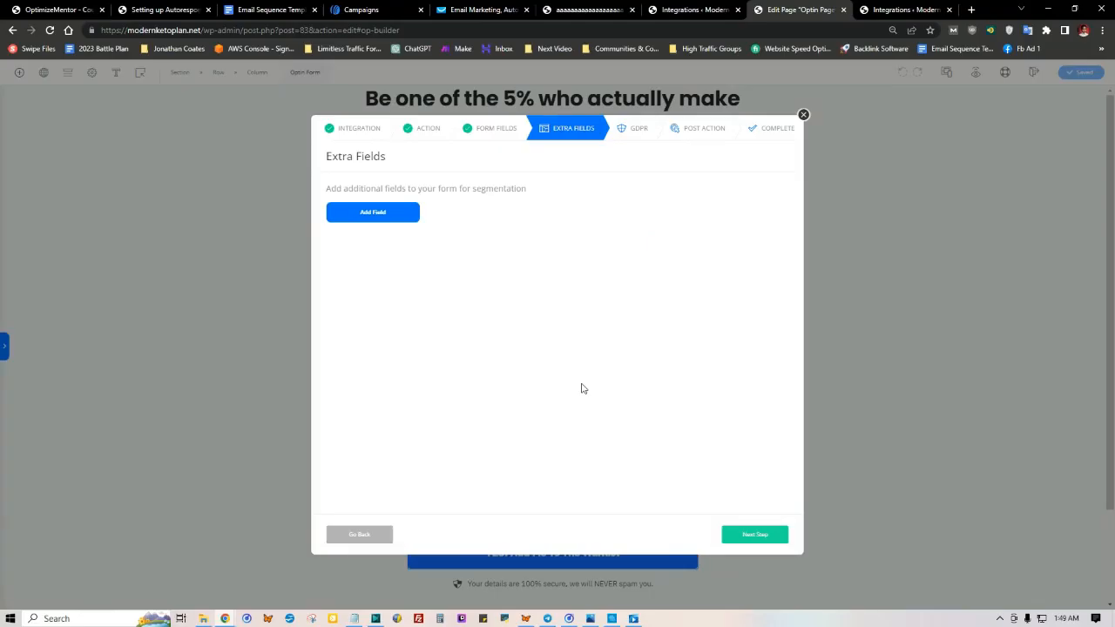
pyautogui.click(756, 531)
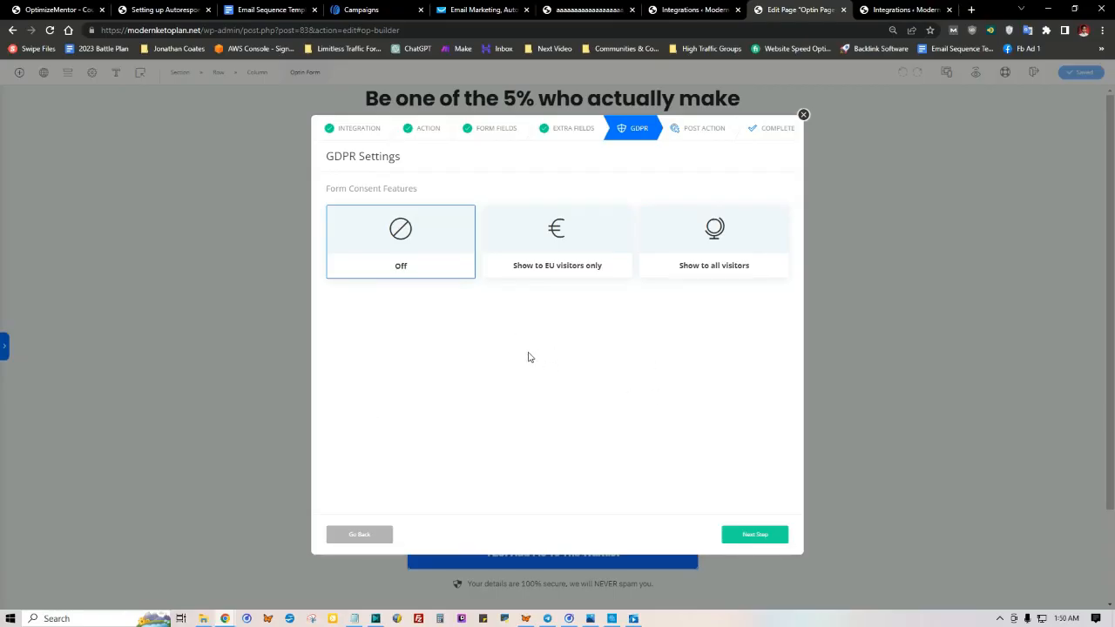
# Step: Search Google for GDPR and leave the form's consent features set to Off
pyautogui.moveTo(327, 156); pyautogui.dragTo(355, 158)
pyautogui.rightClick(341, 159)
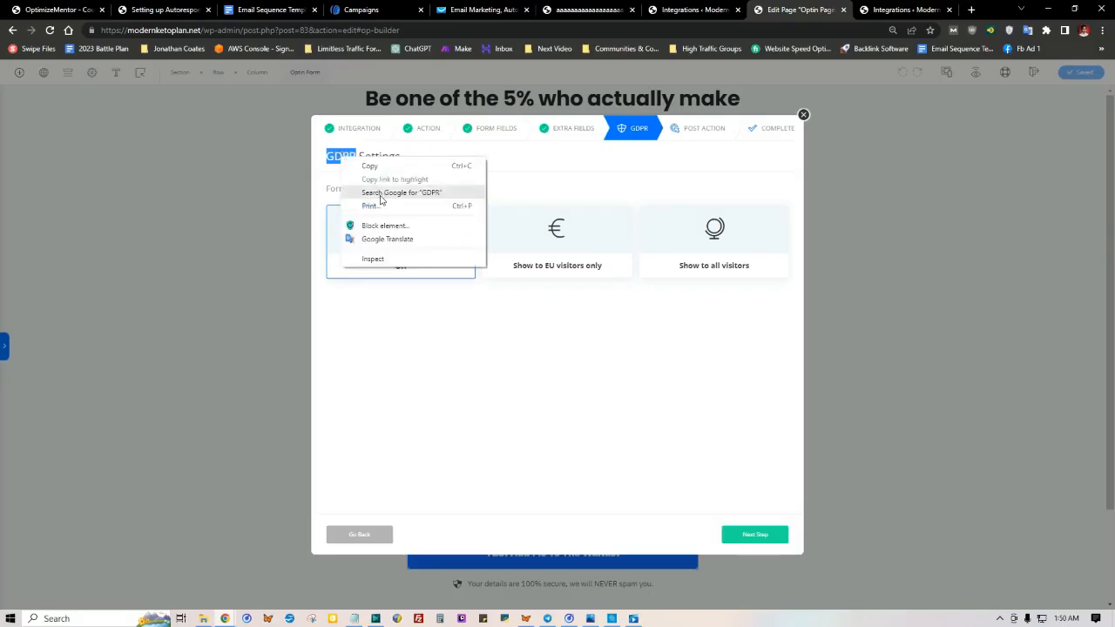
pyautogui.click(380, 198)
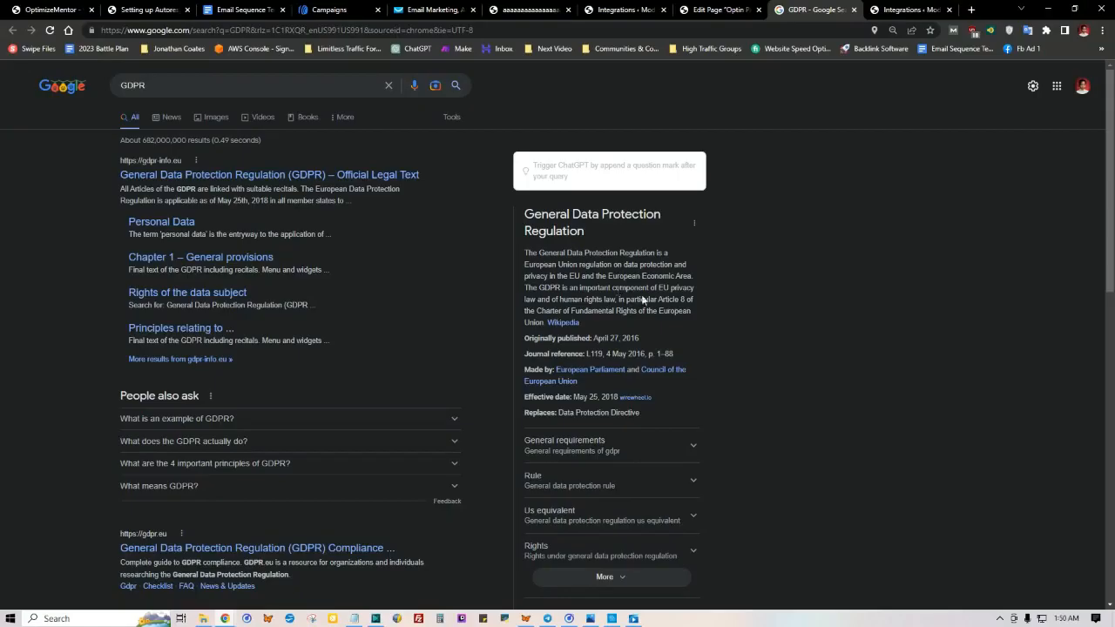
pyautogui.click(716, 10)
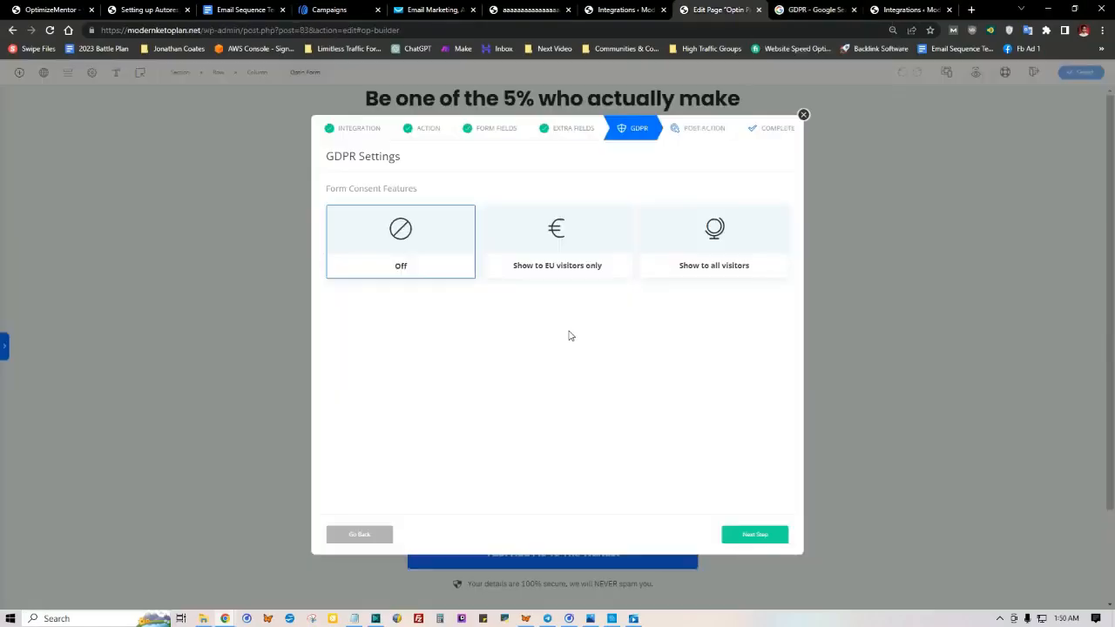
pyautogui.click(756, 534)
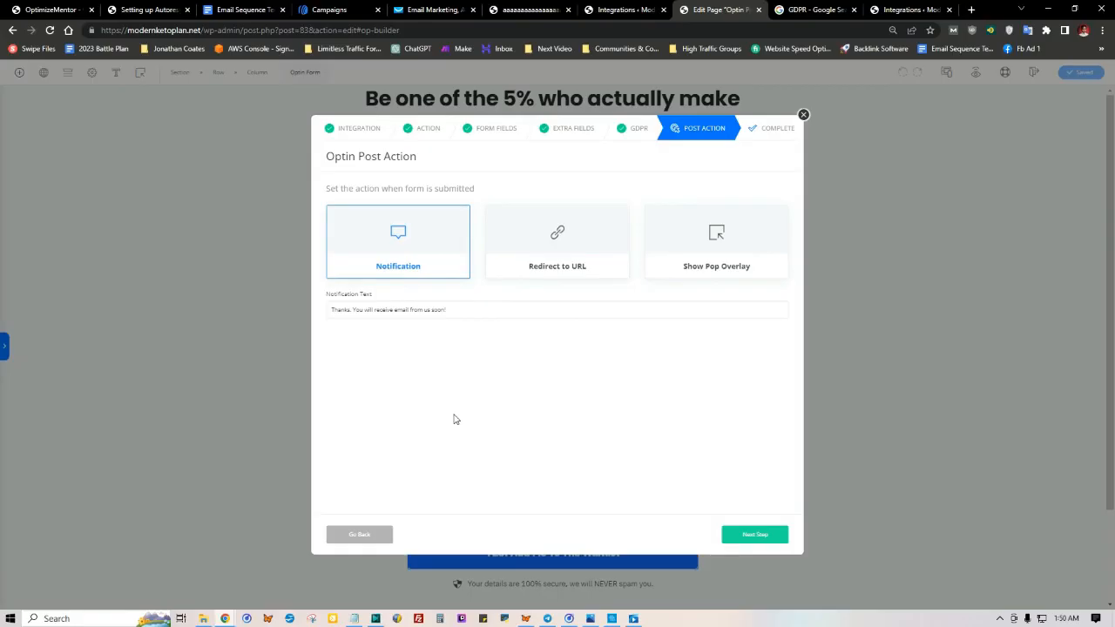
# Step: Copy the Thank You Page URL from the Notepad list
pyautogui.click(354, 619)
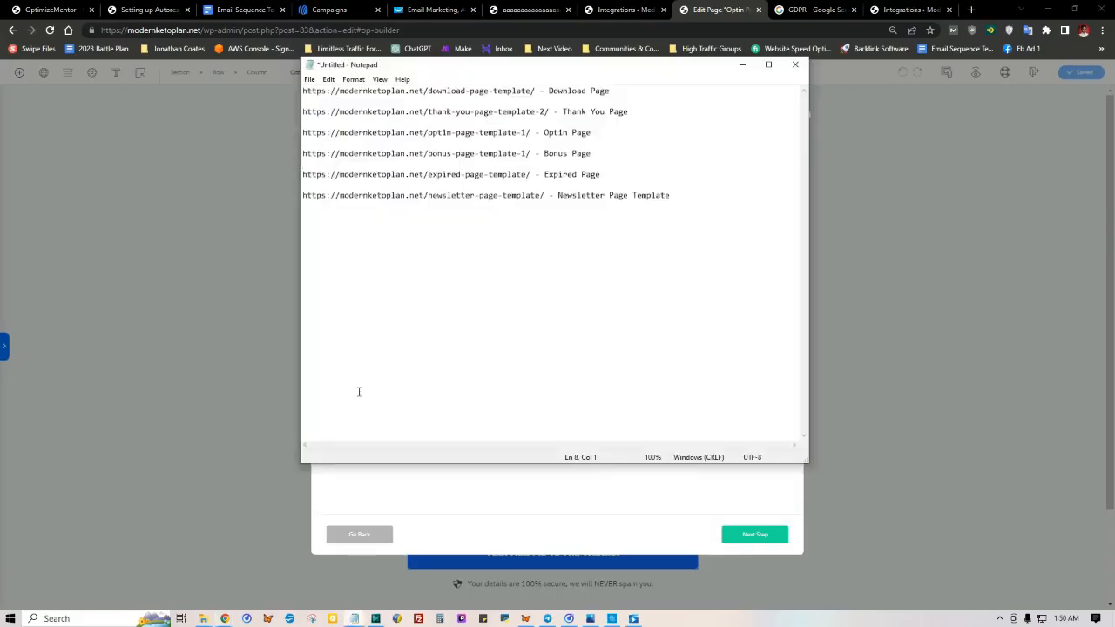
pyautogui.moveTo(549, 111); pyautogui.dragTo(304, 112)
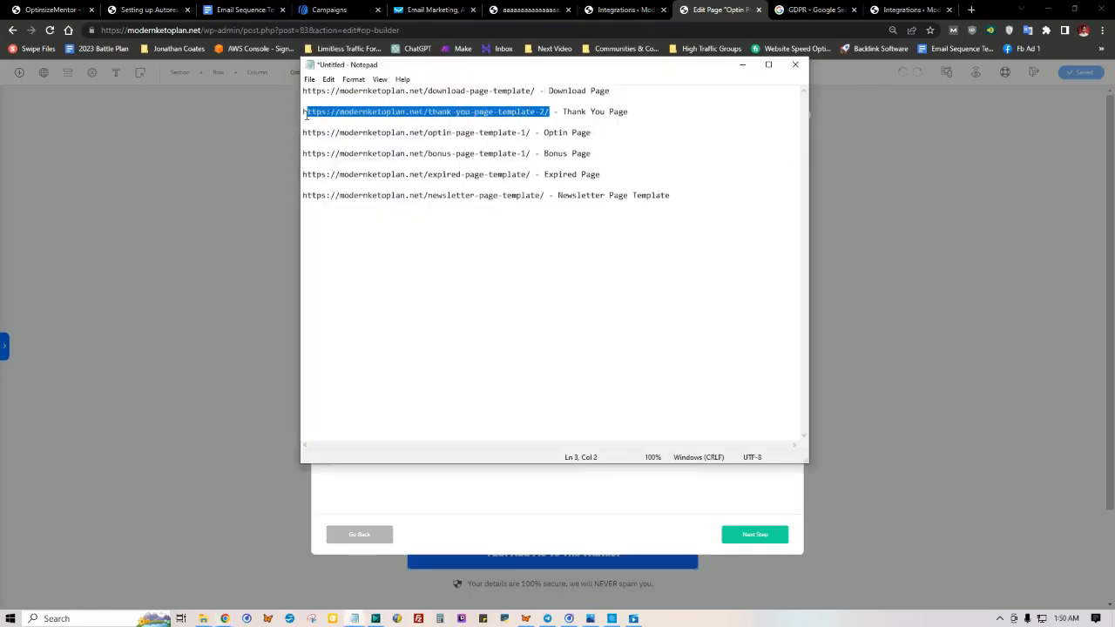
pyautogui.rightClick(334, 118)
pyautogui.click(361, 150)
pyautogui.click(464, 487)
pyautogui.click(555, 275)
pyautogui.moveTo(442, 311); pyautogui.dragTo(321, 317)
pyautogui.rightClick(362, 319)
pyautogui.click(389, 370)
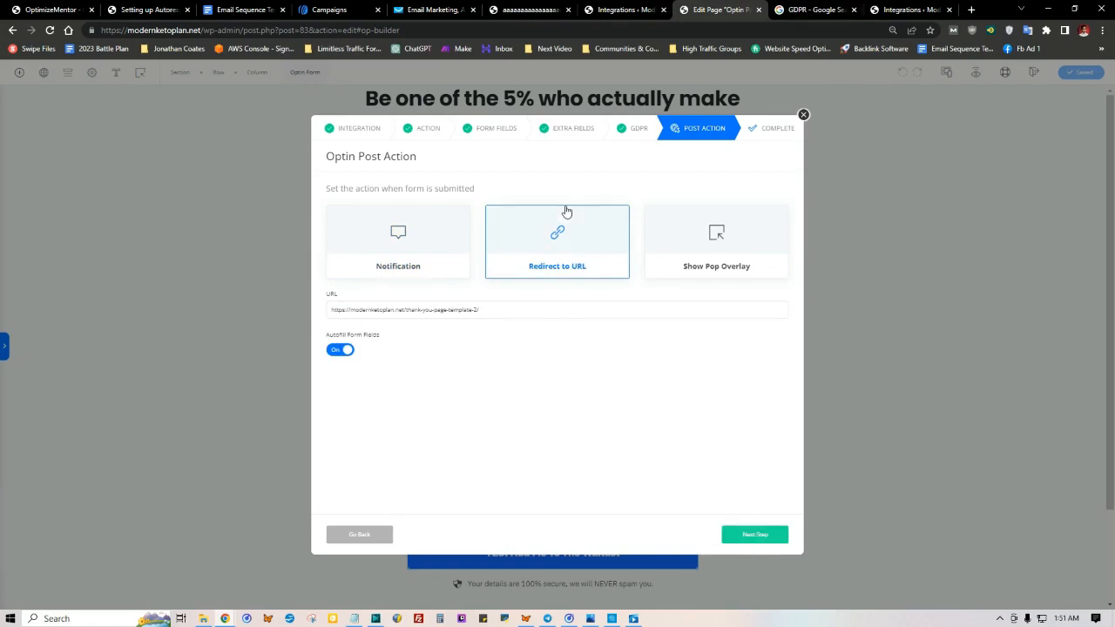
pyautogui.click(754, 534)
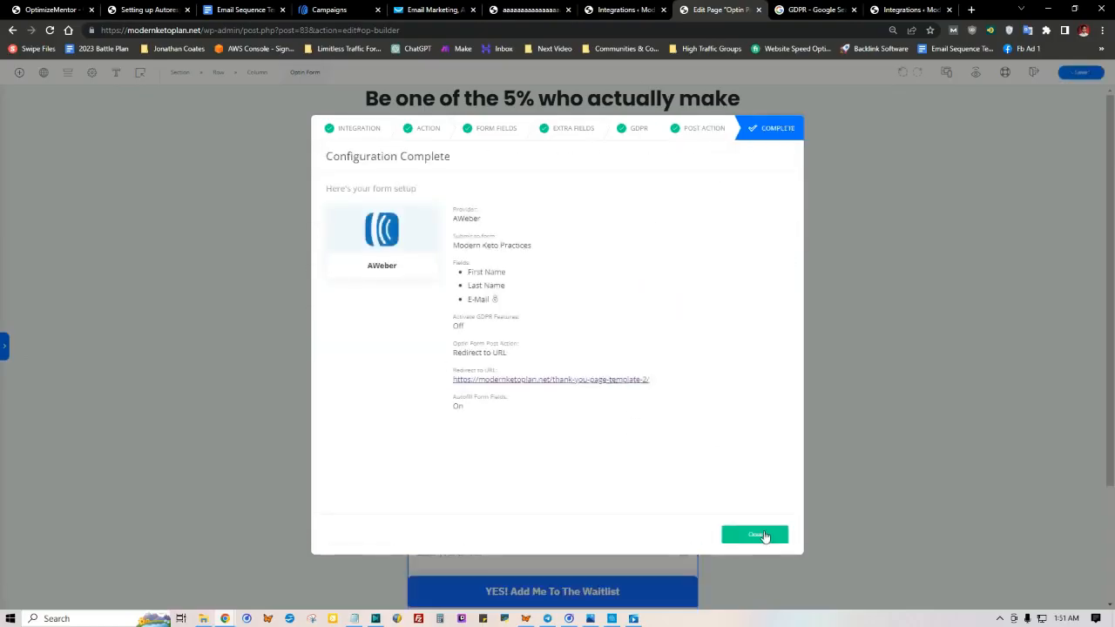
pyautogui.click(756, 535)
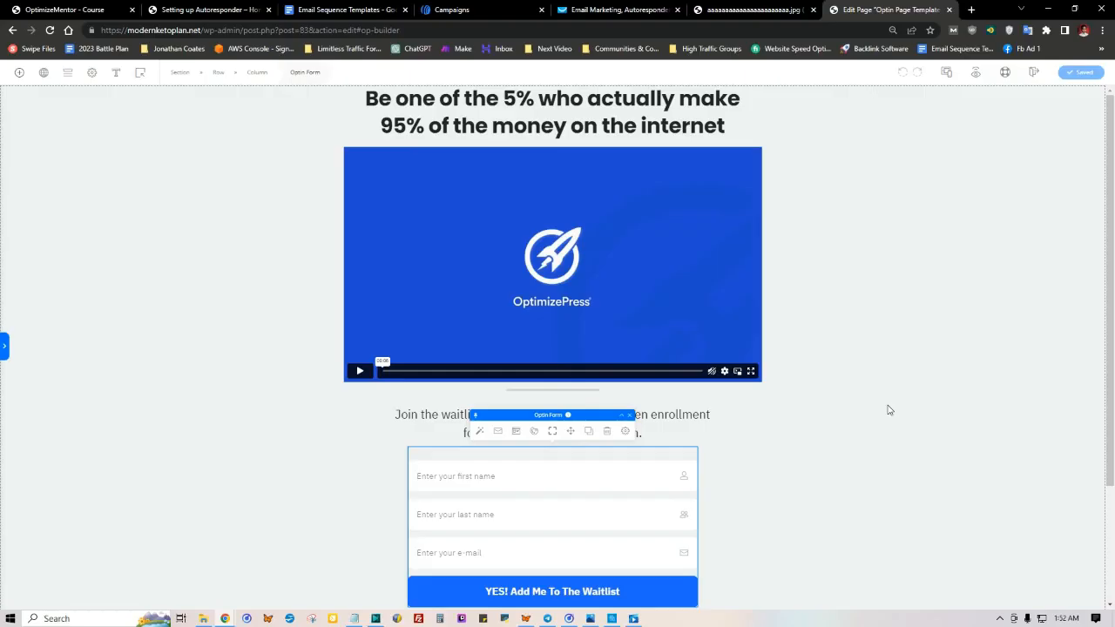
# Step: Preview the opt-in page and submit its waitlist form with a test subscriber's first name, last name and e-mail address
pyautogui.click(975, 74)
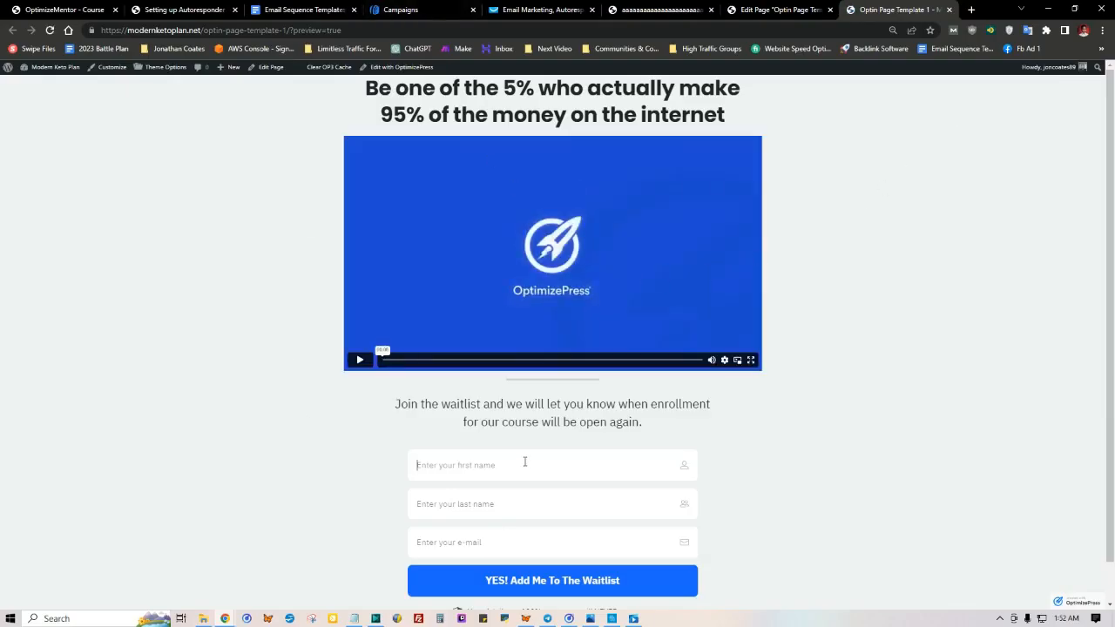
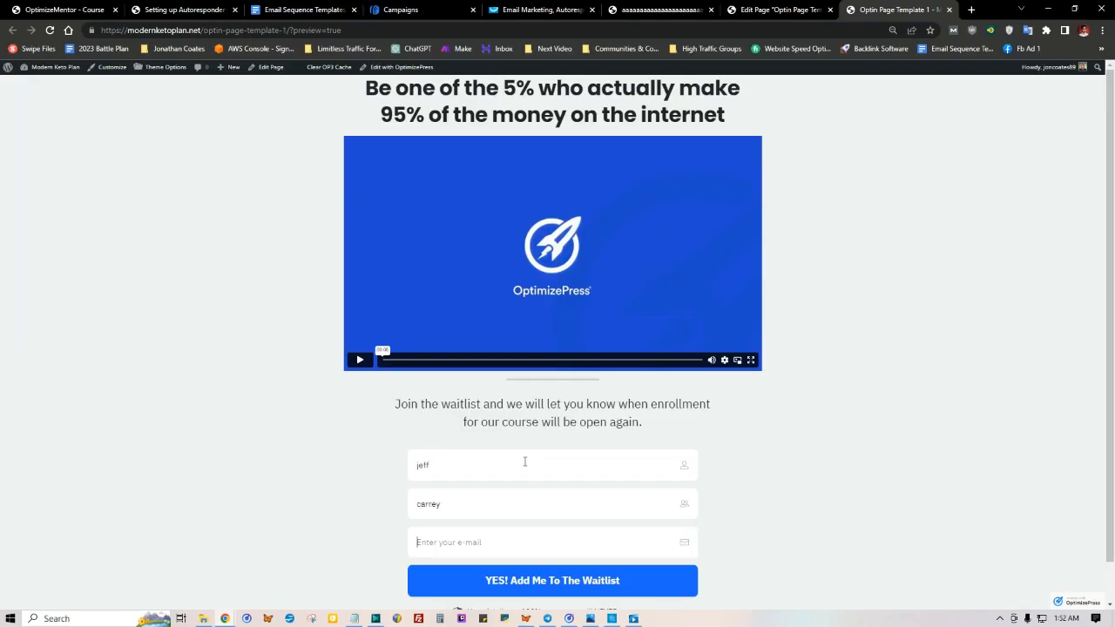
pyautogui.press('Tab')
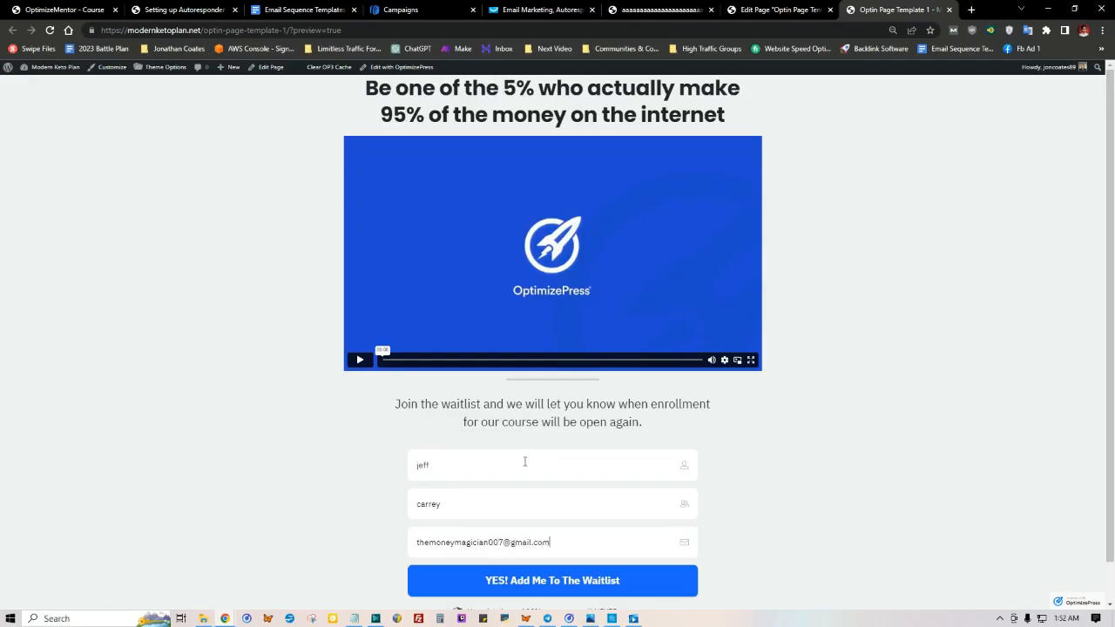
pyautogui.scroll(-1, 755, 415)
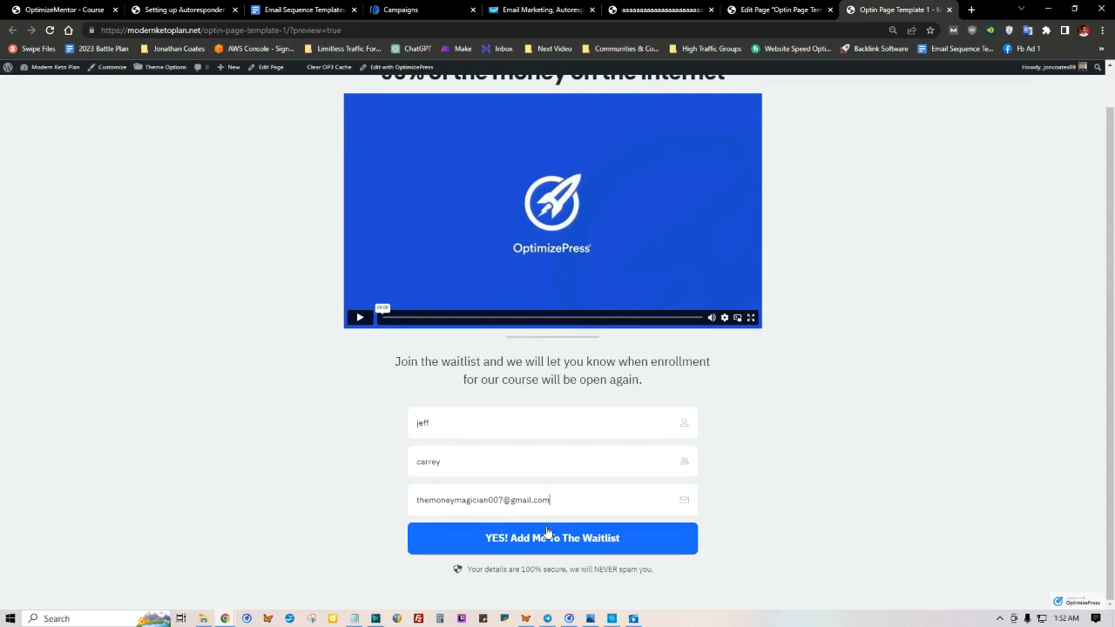
pyautogui.click(547, 538)
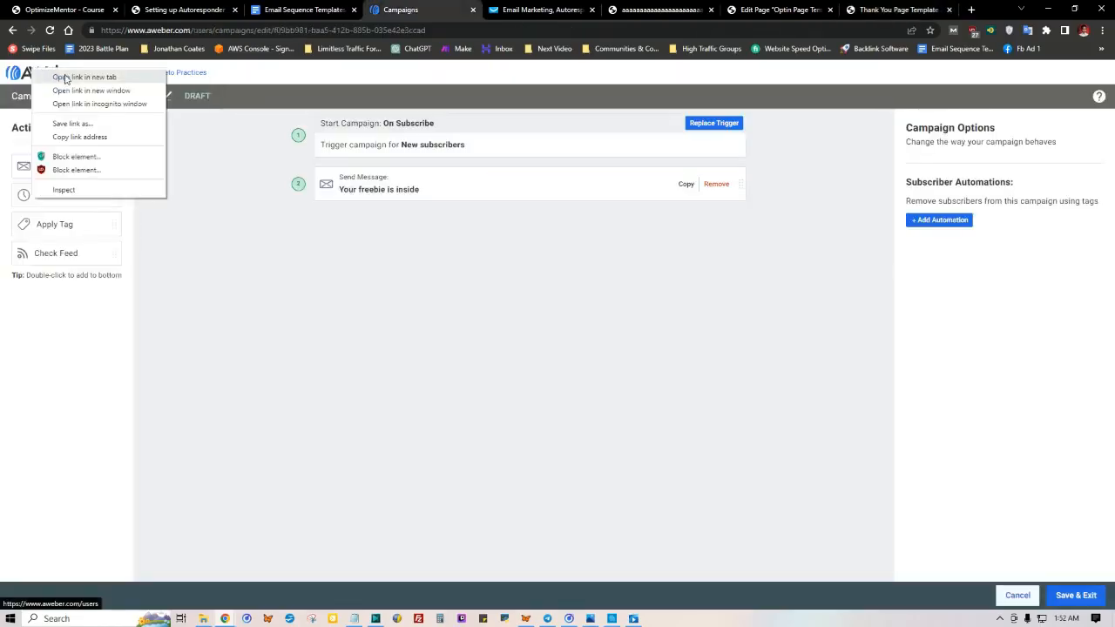
# Step: Open the AWeber account dashboard in a new browser tab and read the subscription confirmation message
pyautogui.click(70, 77)
pyautogui.click(485, 8)
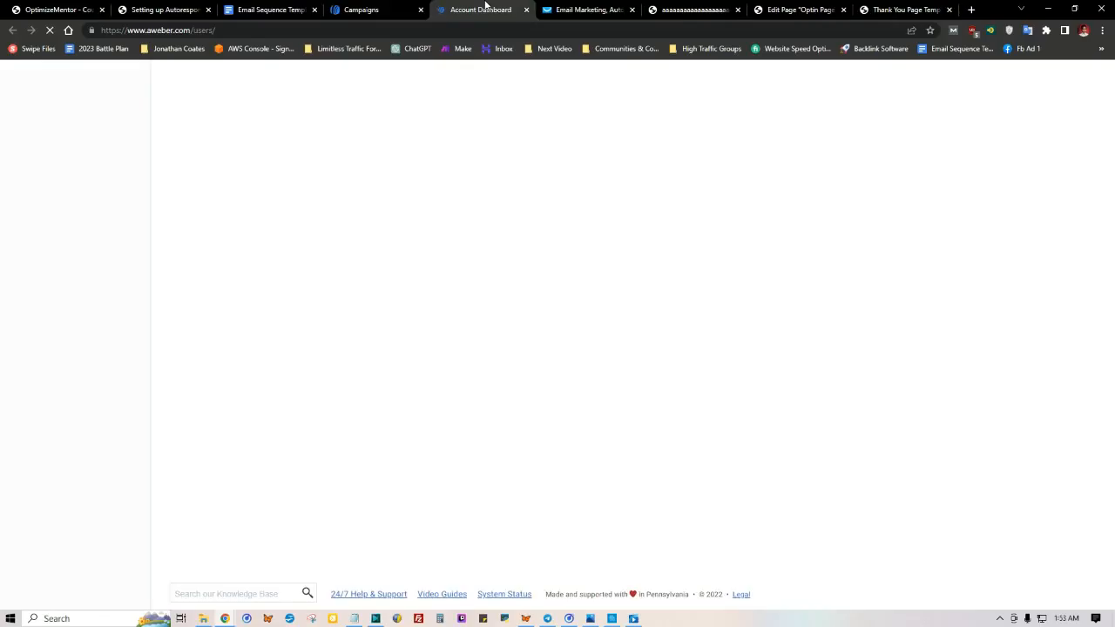
pyautogui.scroll(-2, 365, 392)
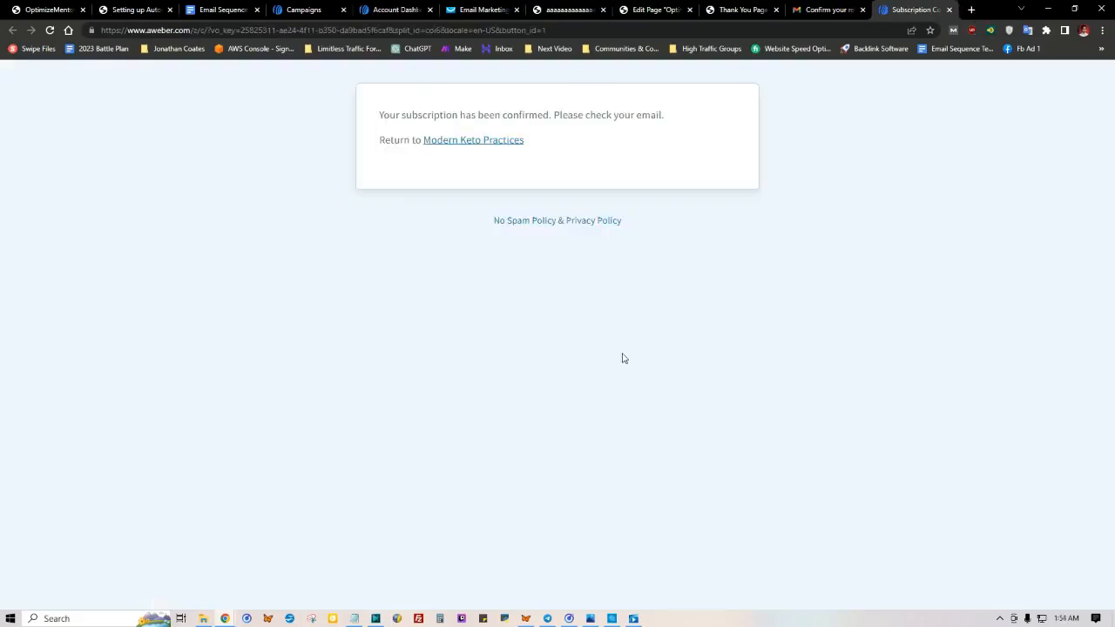
pyautogui.moveTo(376, 117); pyautogui.dragTo(691, 114)
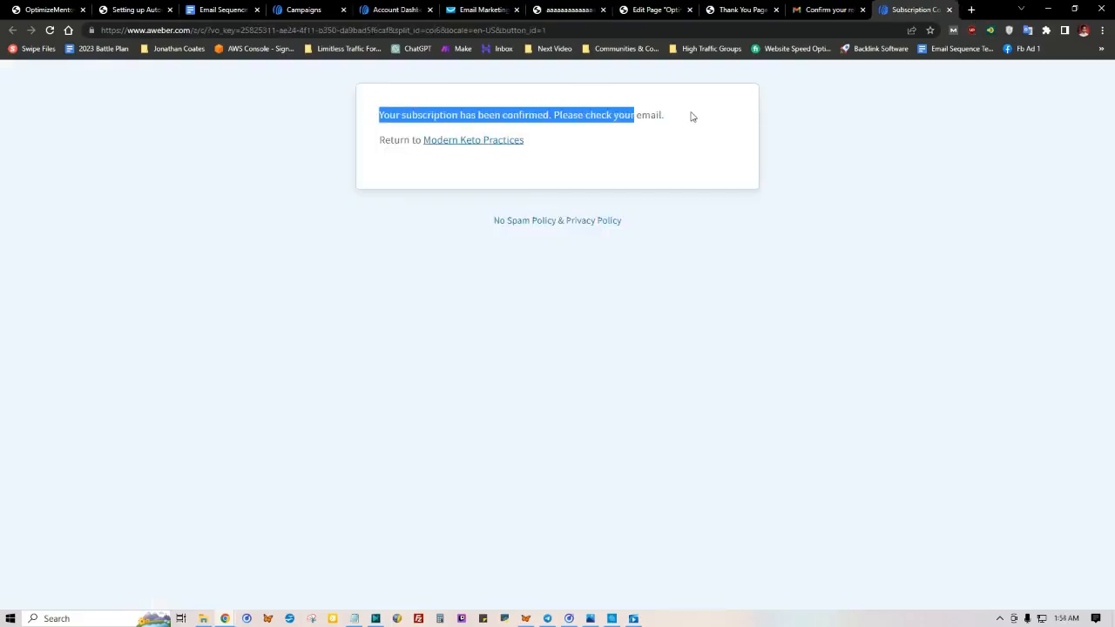
pyautogui.click(568, 109)
# Step: Reload the AWeber account dashboard and examine the subscriber figures for the Modern Keto Practices list
pyautogui.click(305, 9)
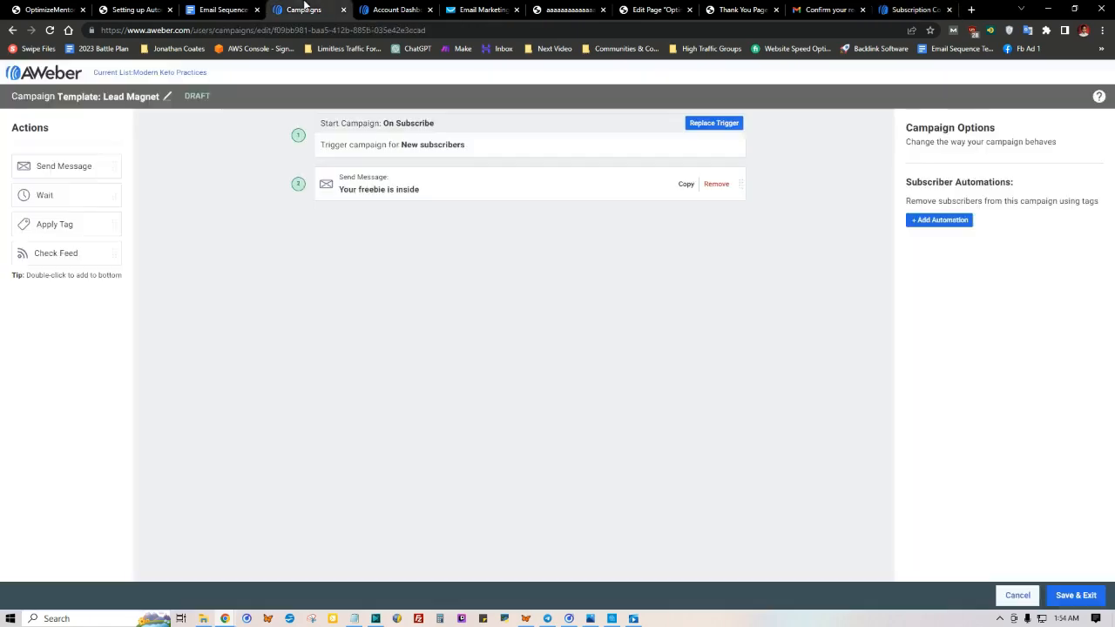
pyautogui.click(396, 8)
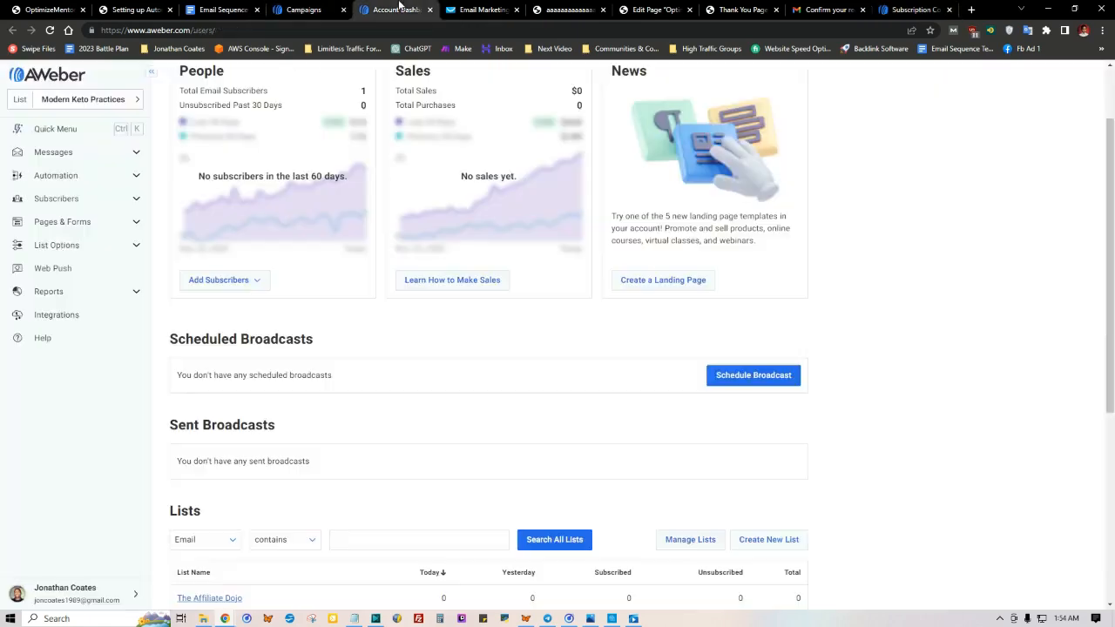
pyautogui.click(49, 30)
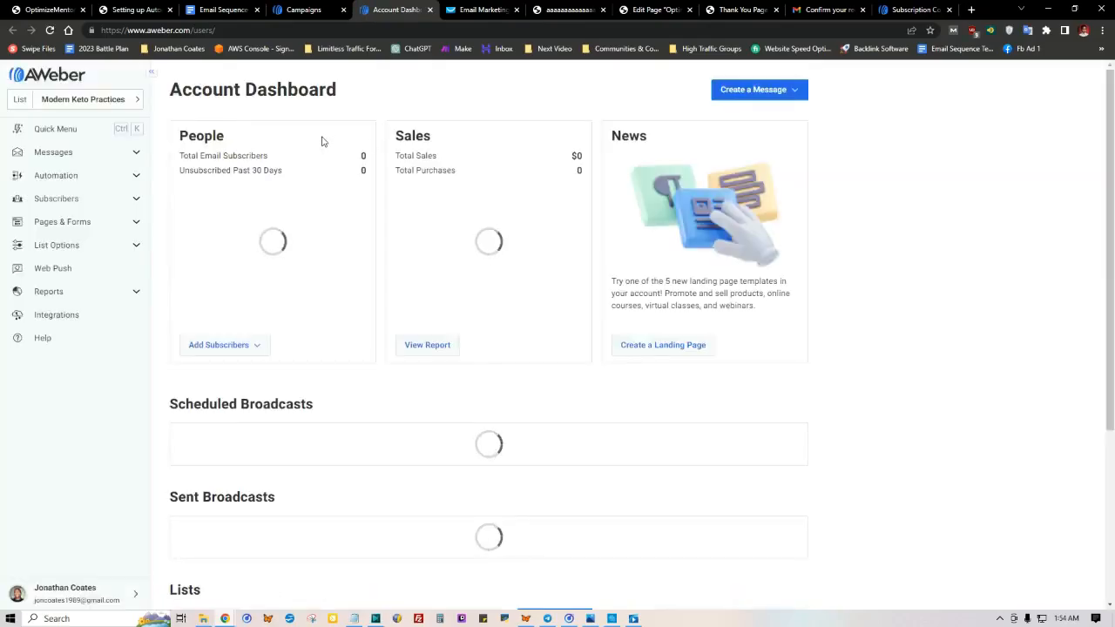
pyautogui.scroll(-3, 322, 144)
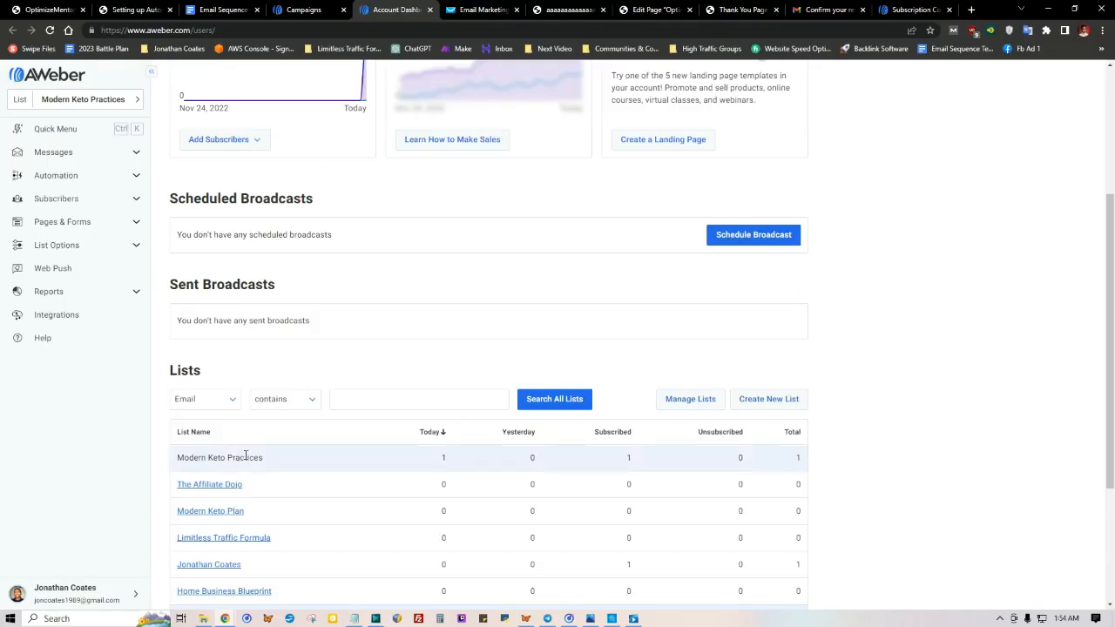
pyautogui.moveTo(454, 458); pyautogui.dragTo(434, 458)
pyautogui.scroll(1, 433, 421)
pyautogui.scroll(-2, 264, 453)
pyautogui.scroll(3, 281, 417)
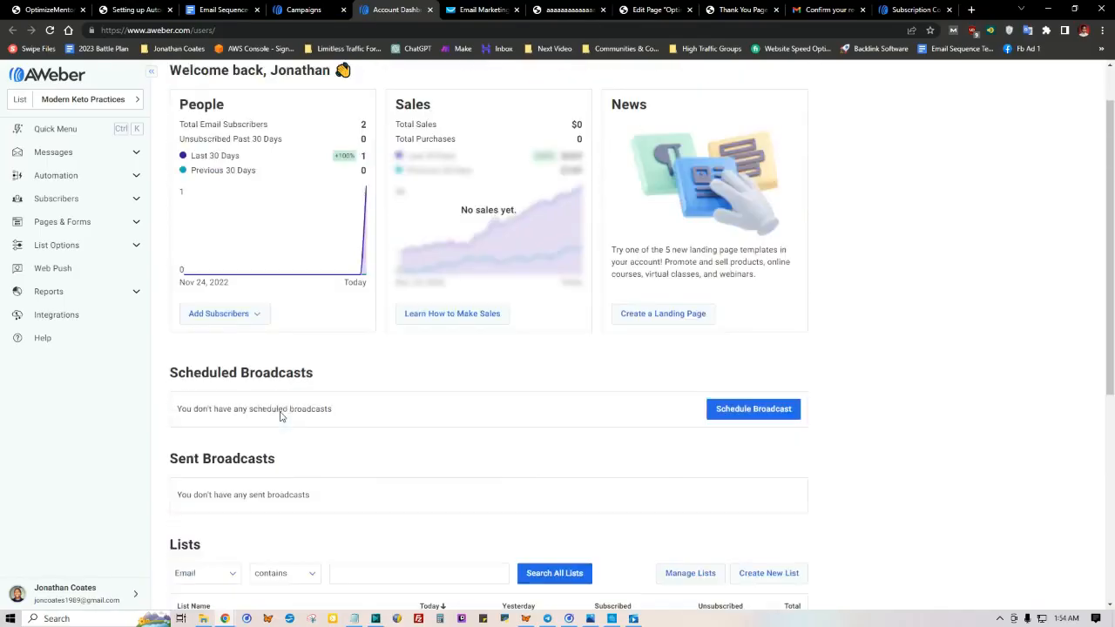
pyautogui.scroll(1, 280, 416)
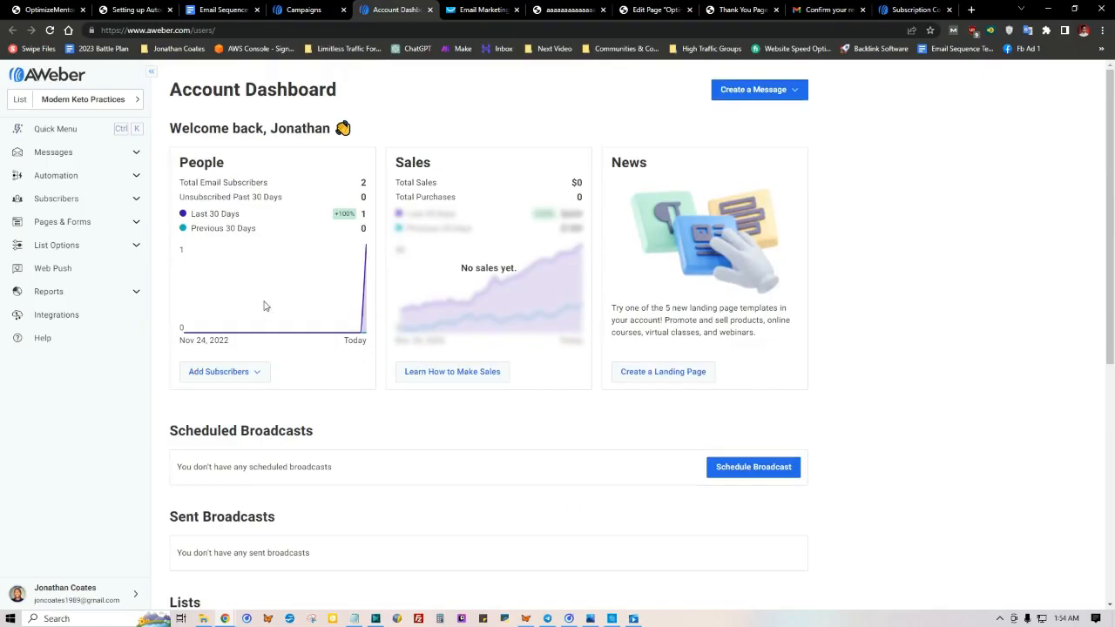
# Step: Open the list's subscribers and check the test subscriber's e-mail, status and sign-up date
pyautogui.click(138, 200)
pyautogui.click(71, 222)
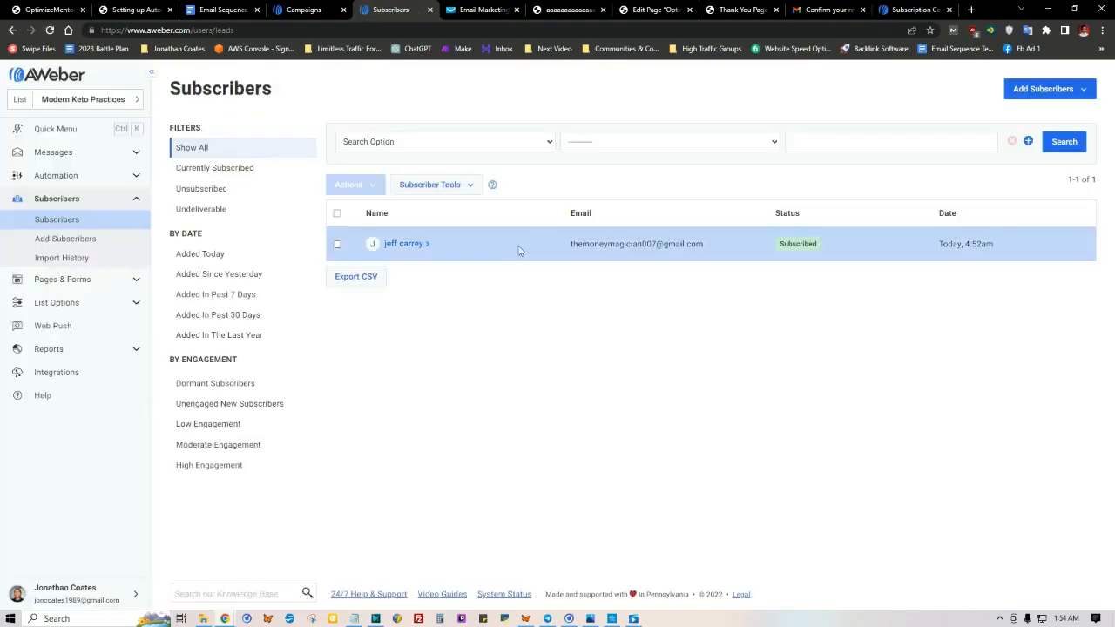
pyautogui.moveTo(573, 250); pyautogui.dragTo(724, 250)
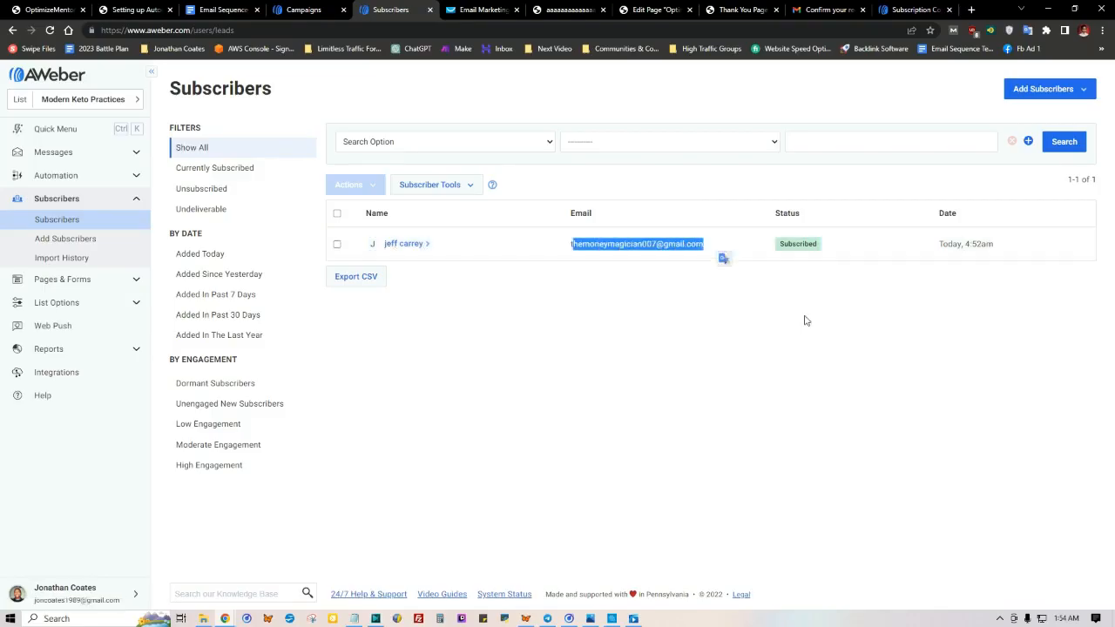
pyautogui.moveTo(937, 252); pyautogui.dragTo(1038, 253)
pyautogui.click(958, 302)
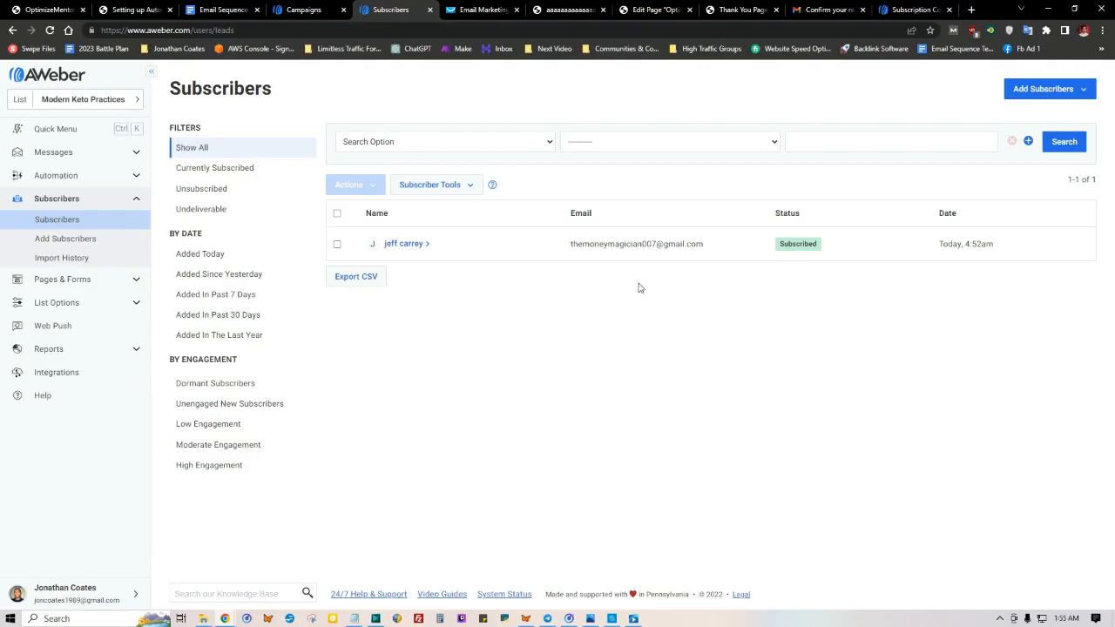
# Step: Review the Email A template under Health, Chapter 1, in the Email Sequence Templates document
pyautogui.click(231, 12)
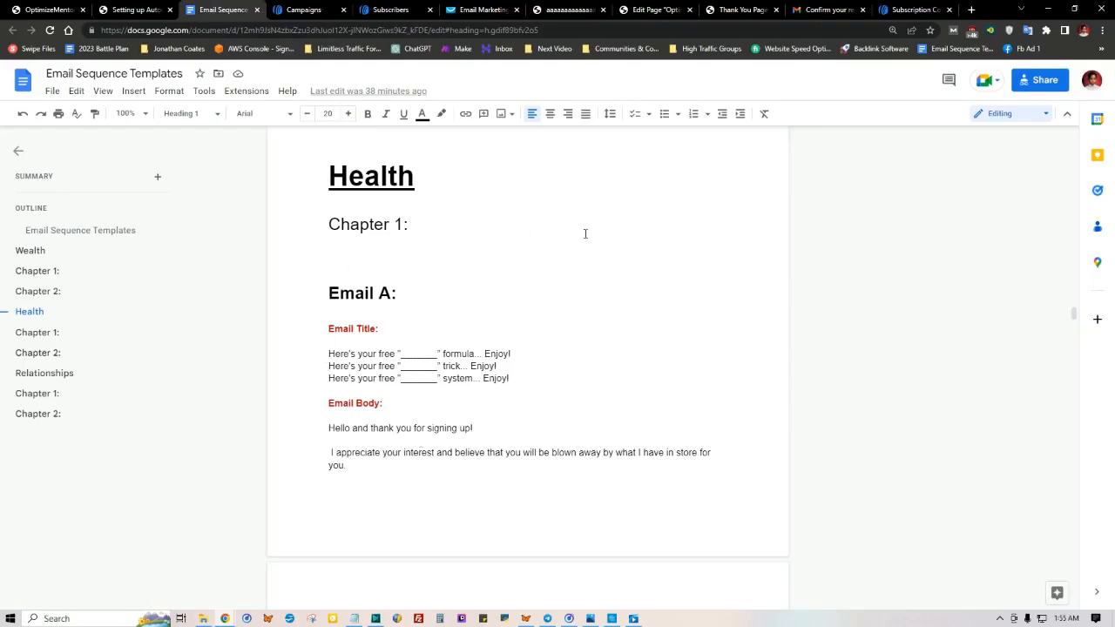
pyautogui.scroll(-3, 472, 393)
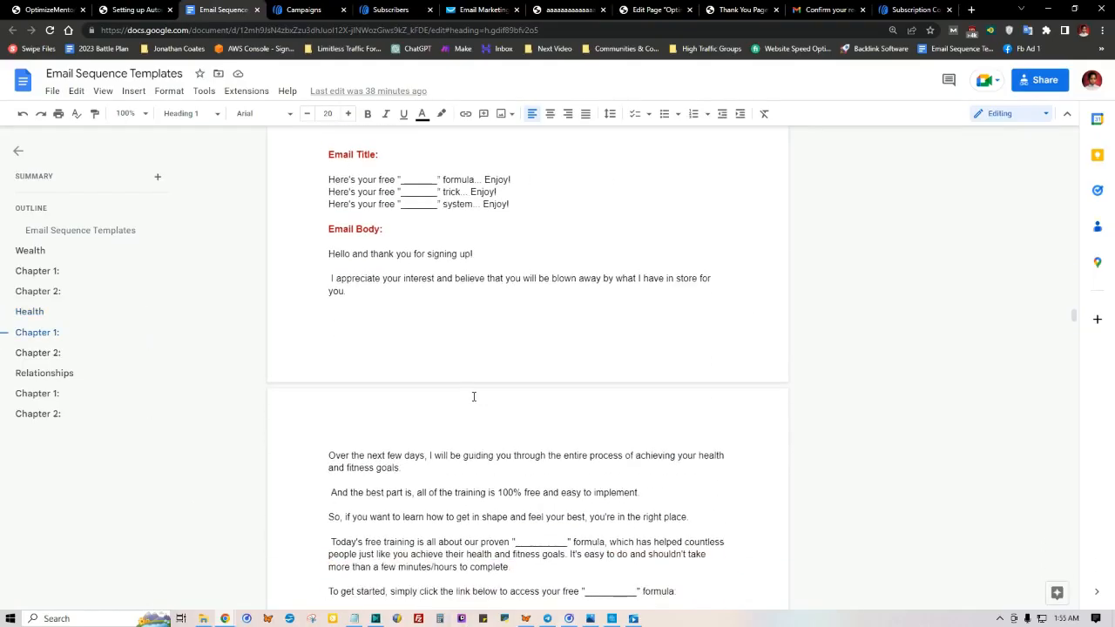
pyautogui.scroll(1, 473, 391)
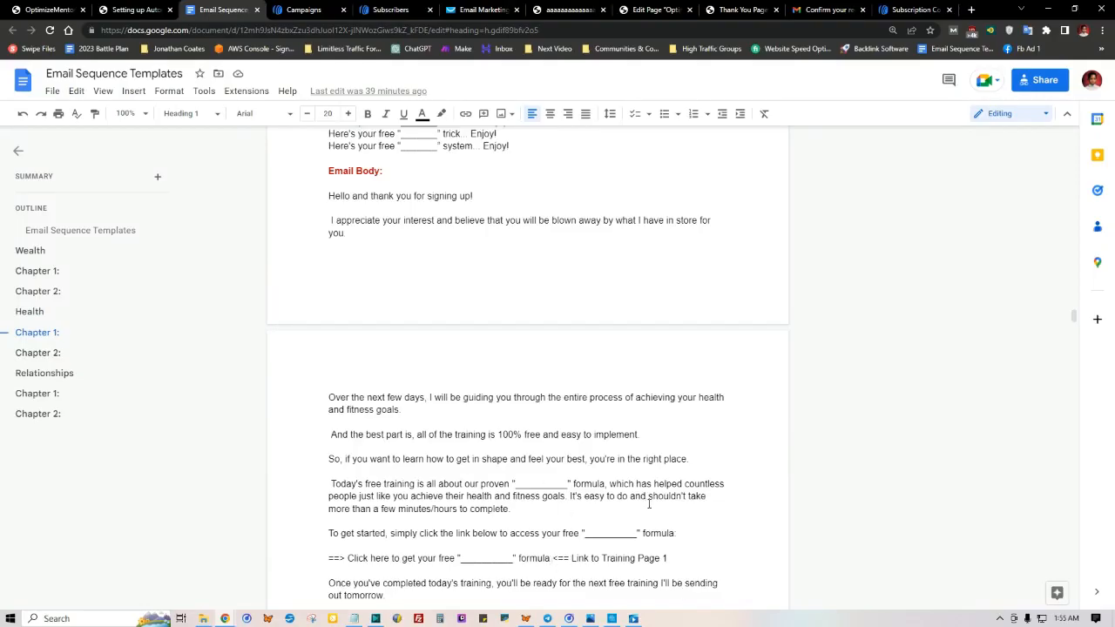
# Step: Replace the "Your freebie is inside" message in the Lead Magnet campaign with an empty Send Message action
pyautogui.click(326, 9)
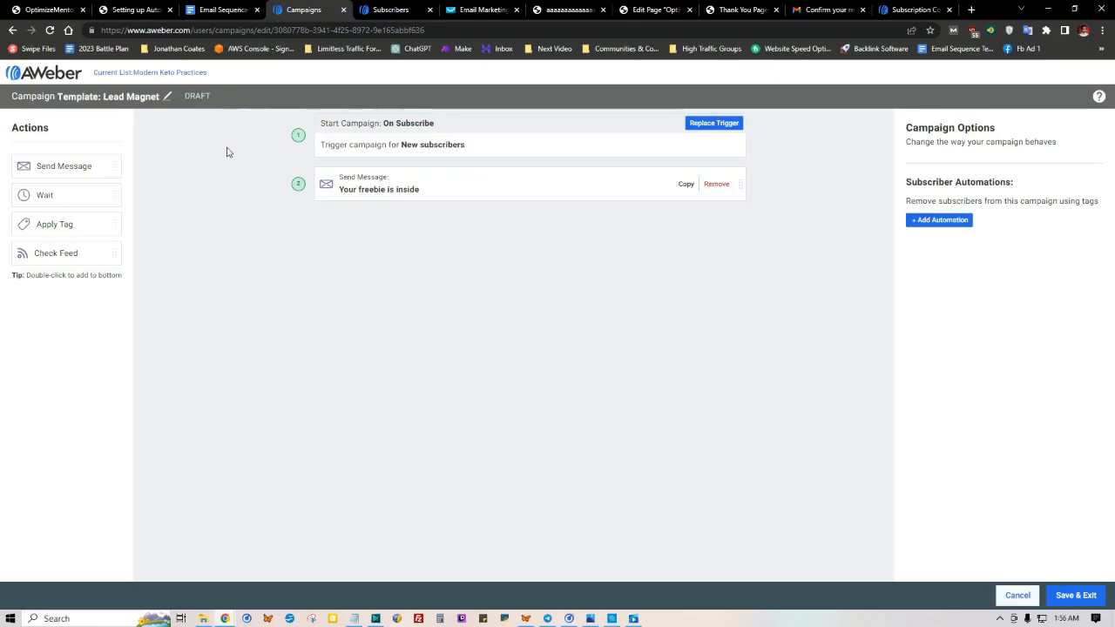
pyautogui.click(712, 186)
pyautogui.click(714, 184)
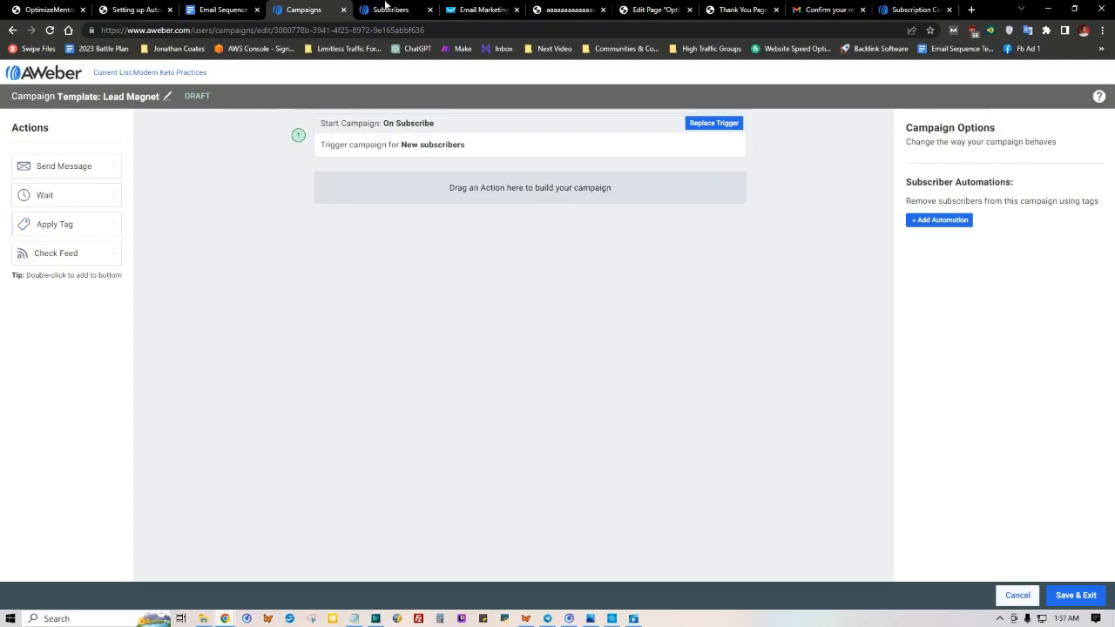
pyautogui.moveTo(49, 165); pyautogui.dragTo(487, 192)
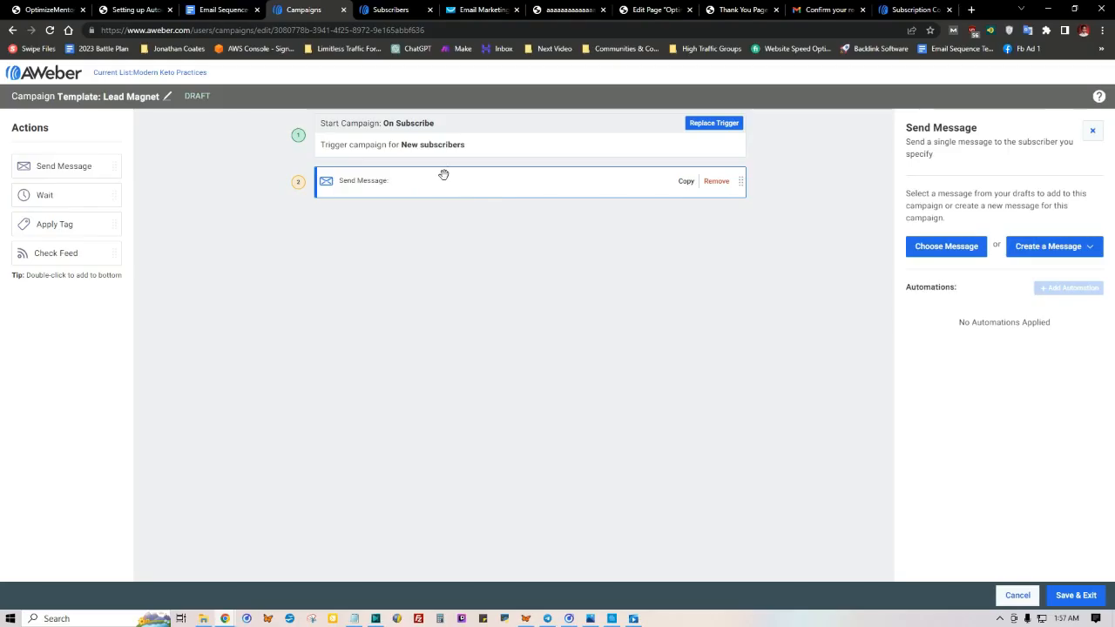
pyautogui.moveTo(44, 194); pyautogui.dragTo(384, 182)
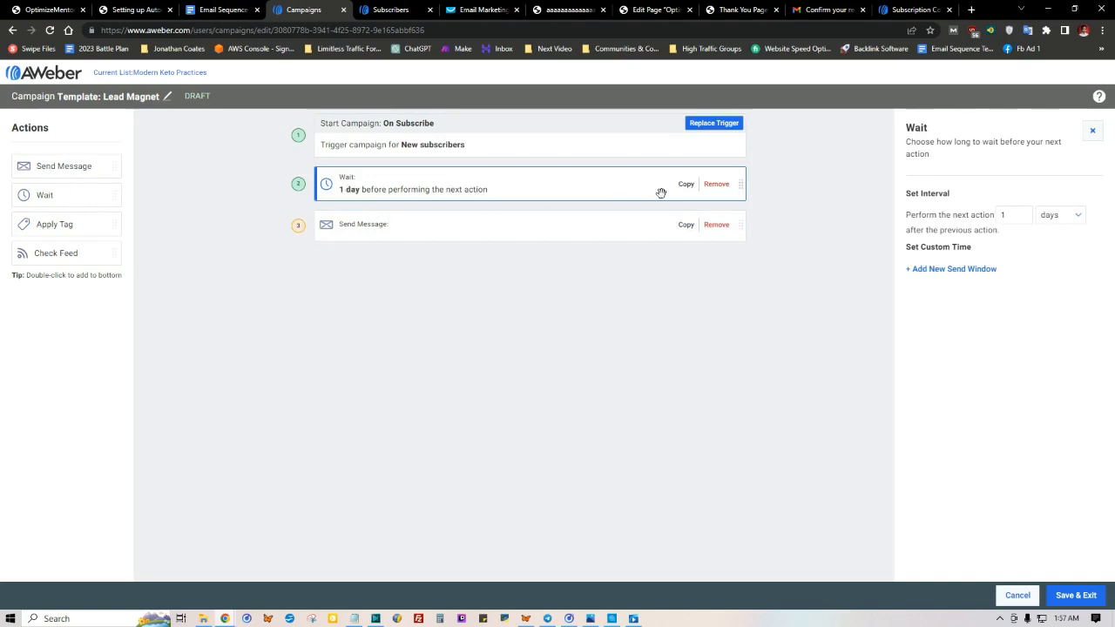
pyautogui.click(1061, 223)
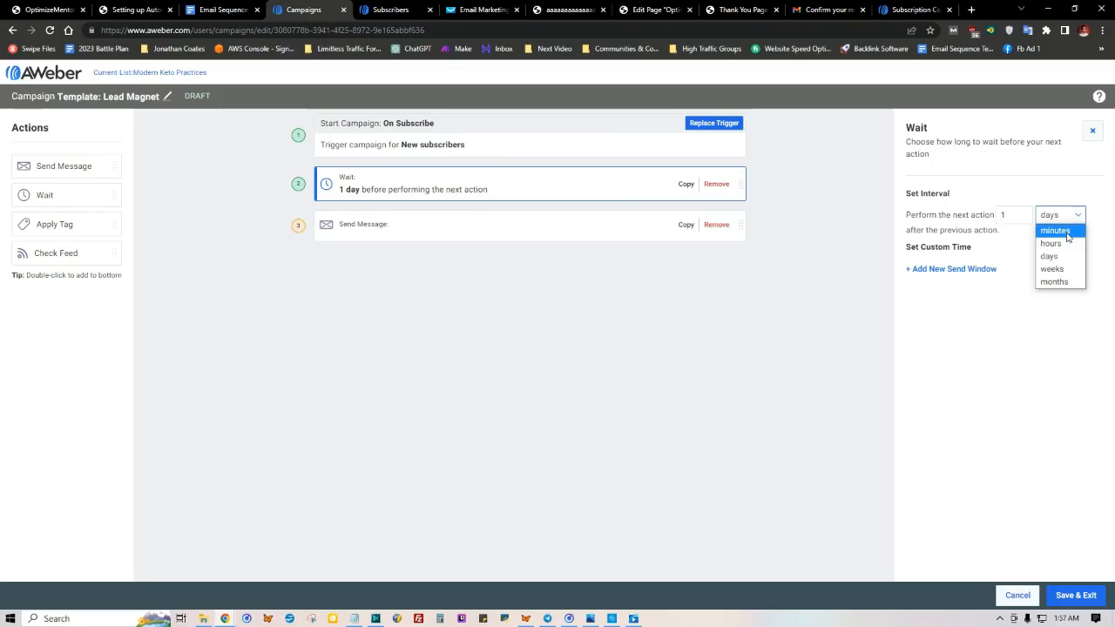
pyautogui.click(1025, 369)
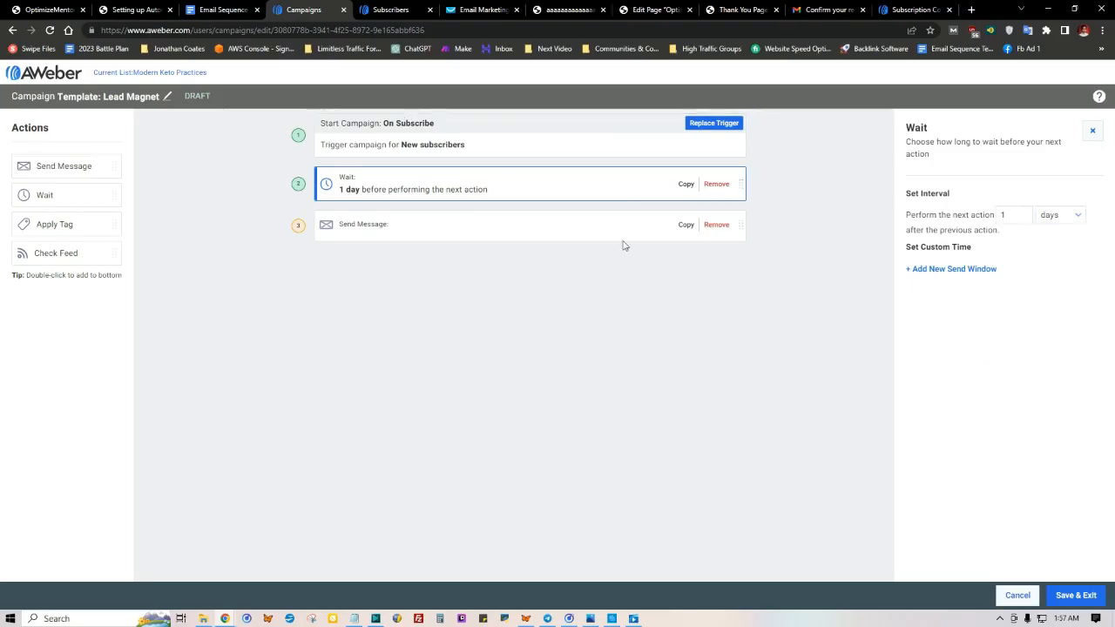
pyautogui.click(718, 184)
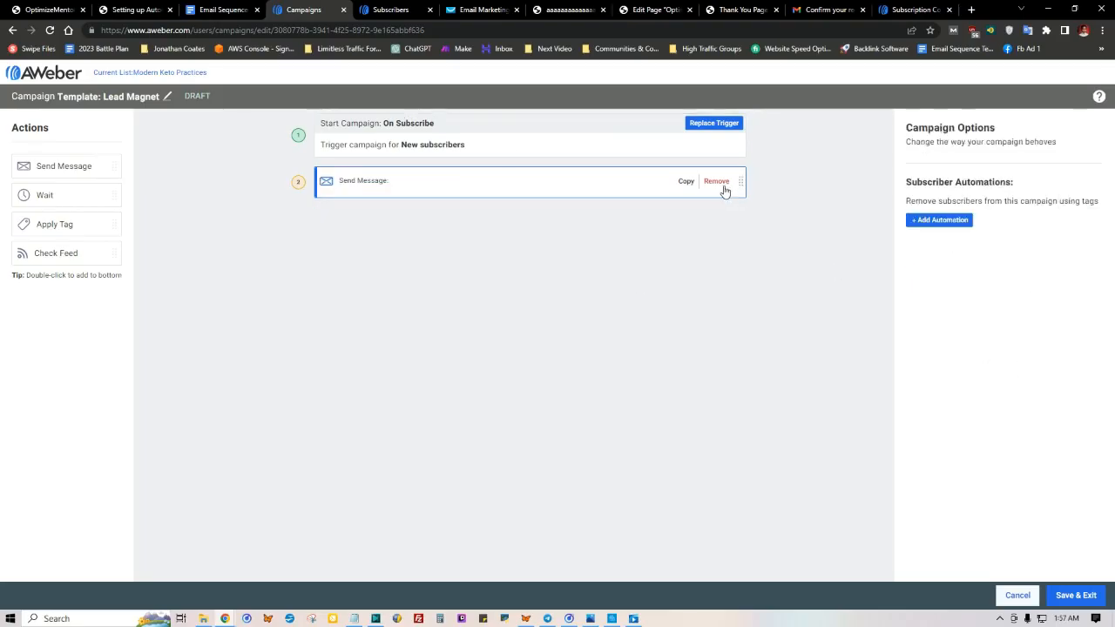
# Step: Create a new message for the campaign's Send Message action with the Drag & Drop Email Builder
pyautogui.click(382, 182)
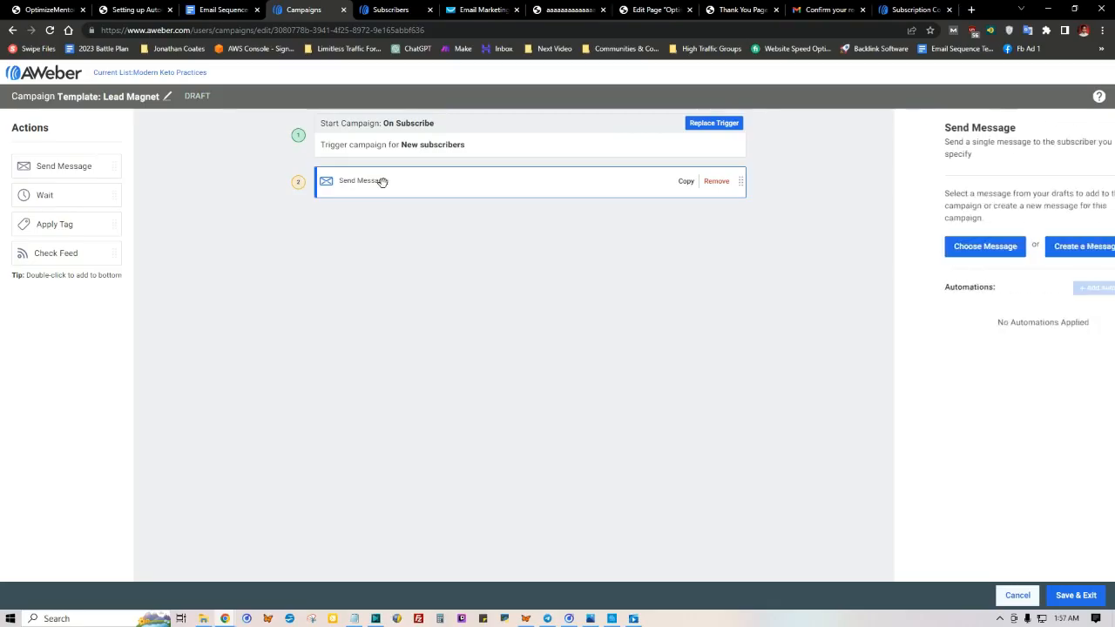
pyautogui.click(1041, 250)
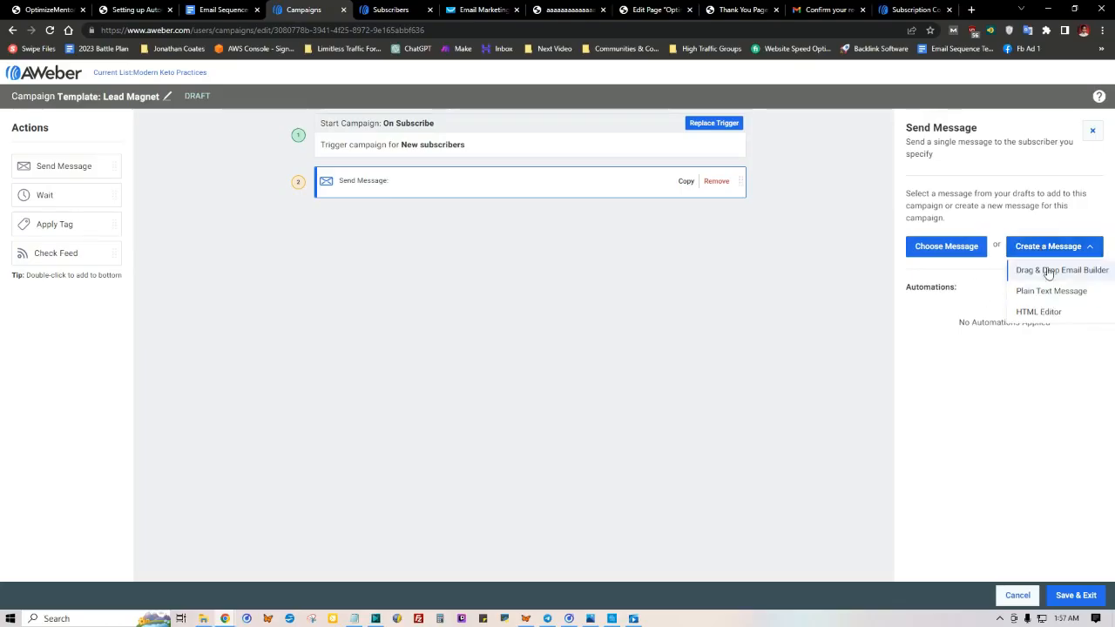
pyautogui.click(1048, 271)
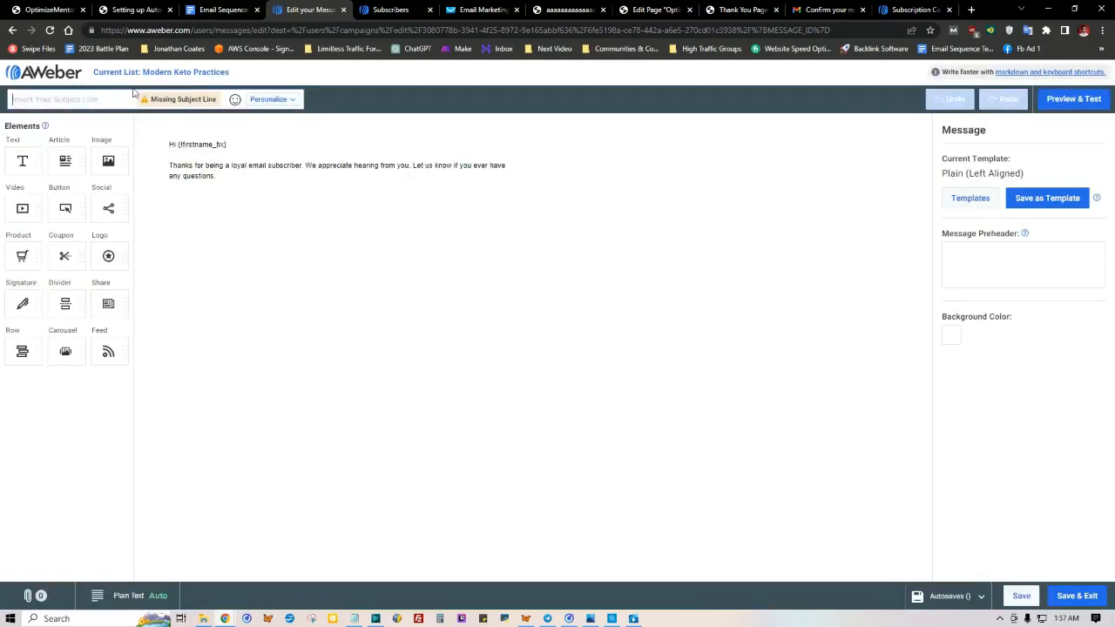
# Step: Copy the "trick... Enjoy!" title option of Email A under Health, Chapter 1, in the Email Sequence Templates document
pyautogui.click(217, 9)
pyautogui.scroll(3, 353, 250)
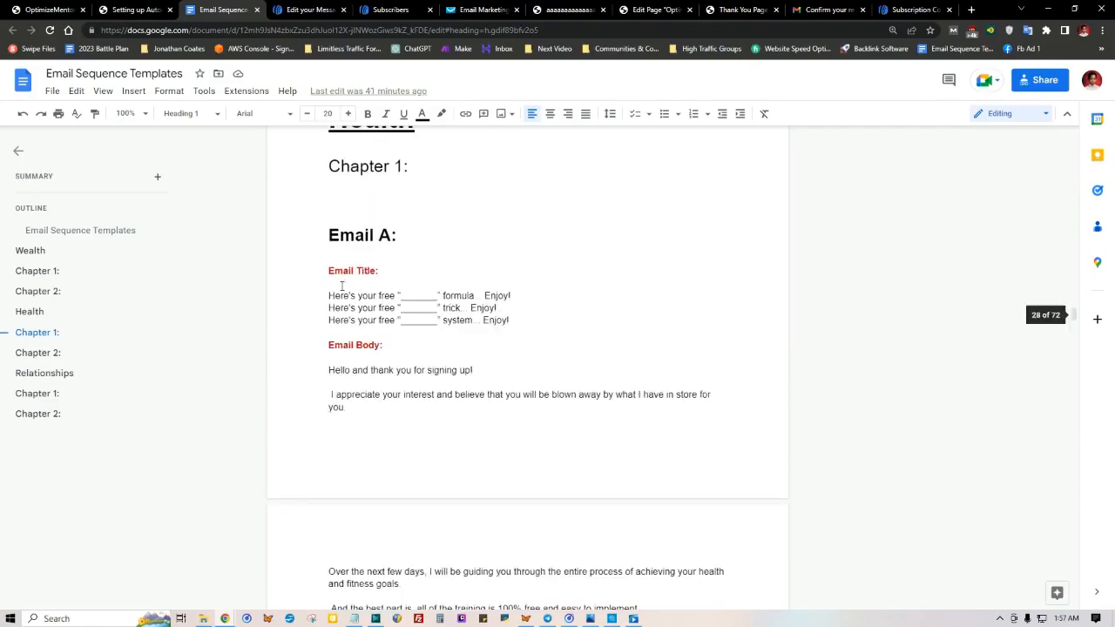
pyautogui.moveTo(496, 309); pyautogui.dragTo(330, 309)
pyautogui.rightClick(379, 309)
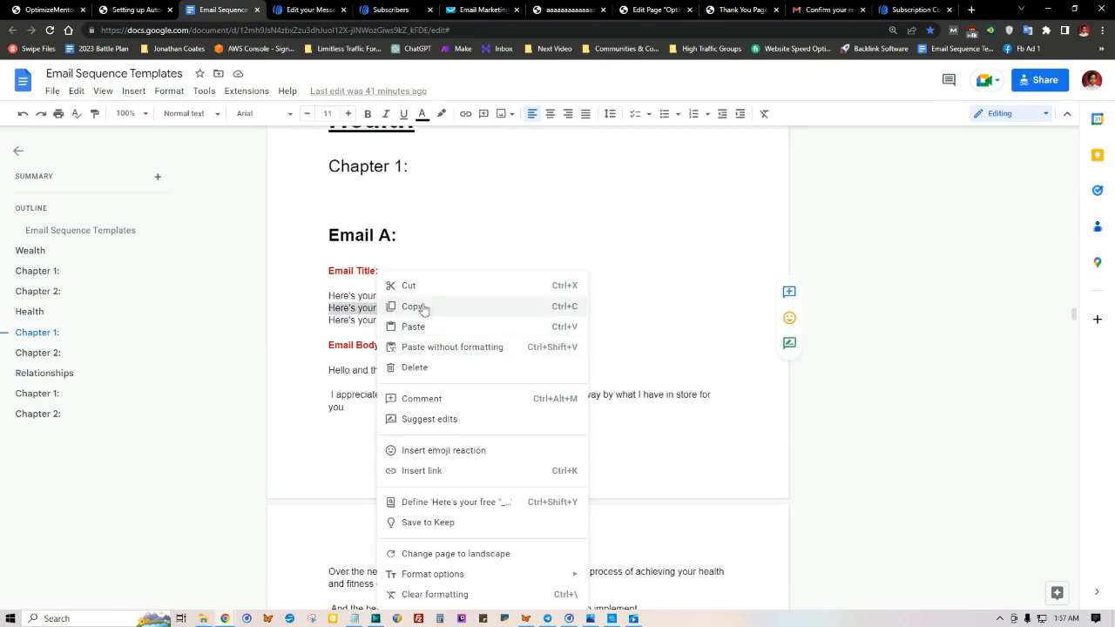
pyautogui.click(418, 306)
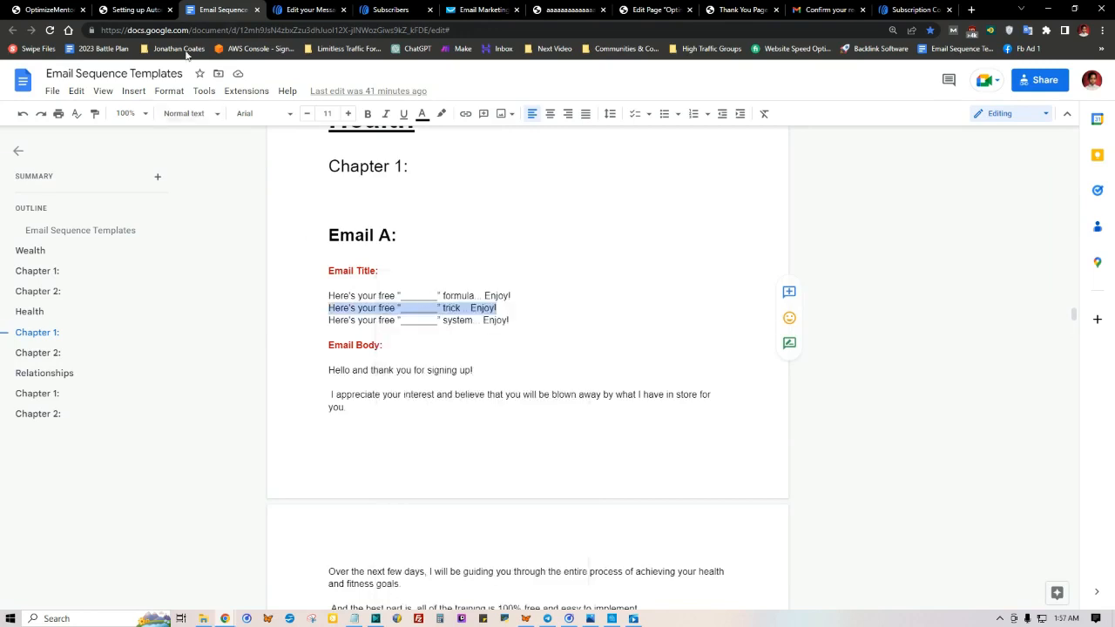
# Step: Paste the copied title as the message's subject line and fill its blank to read "Here's your free keto diet meal plan trick... Enjoy!"
pyautogui.click(310, 10)
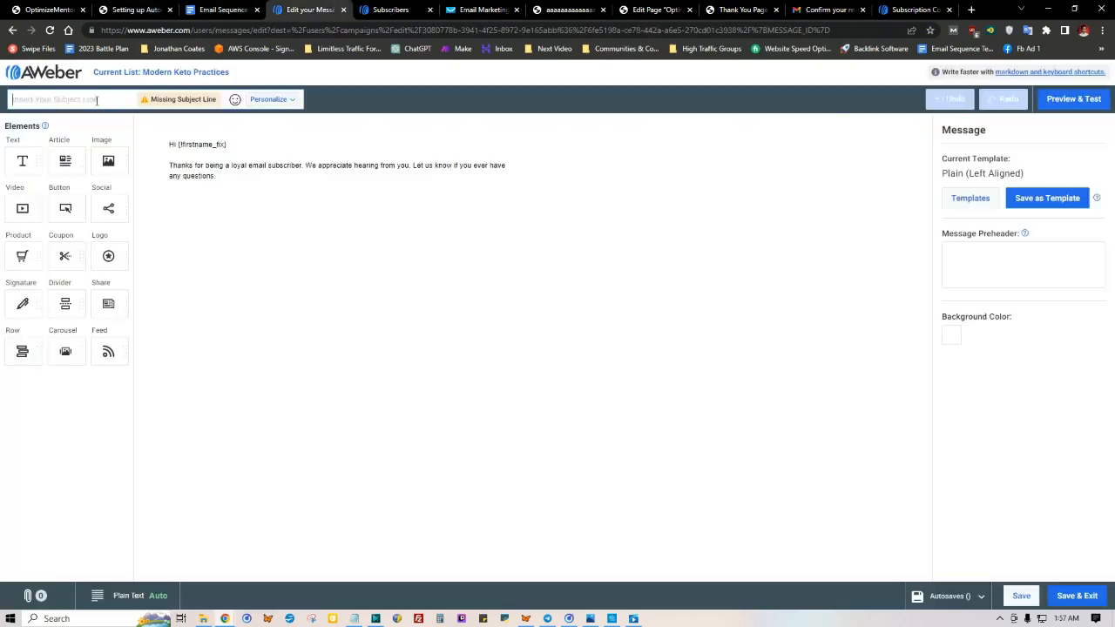
pyautogui.hotkey('ctrl', 'v')
pyautogui.moveTo(102, 100); pyautogui.dragTo(73, 99)
pyautogui.write('keto diet meal plan')
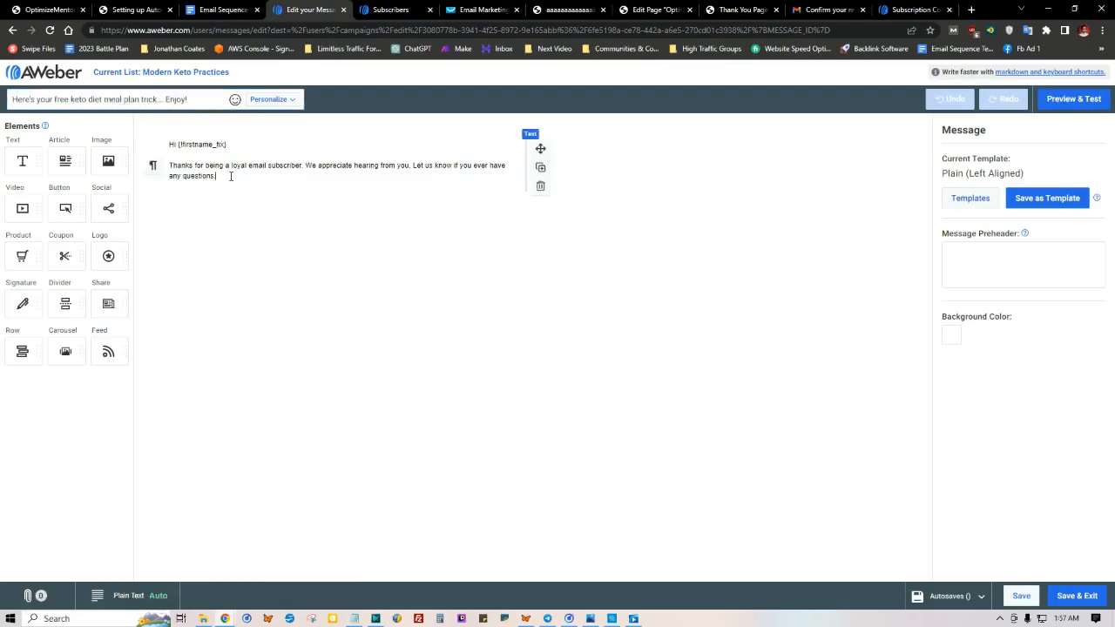
# Step: Copy the full Email A body under Health, Chapter 1, from the greeting to [Your Name], in the Email Sequence Templates document
pyautogui.moveTo(217, 175); pyautogui.dragTo(161, 139)
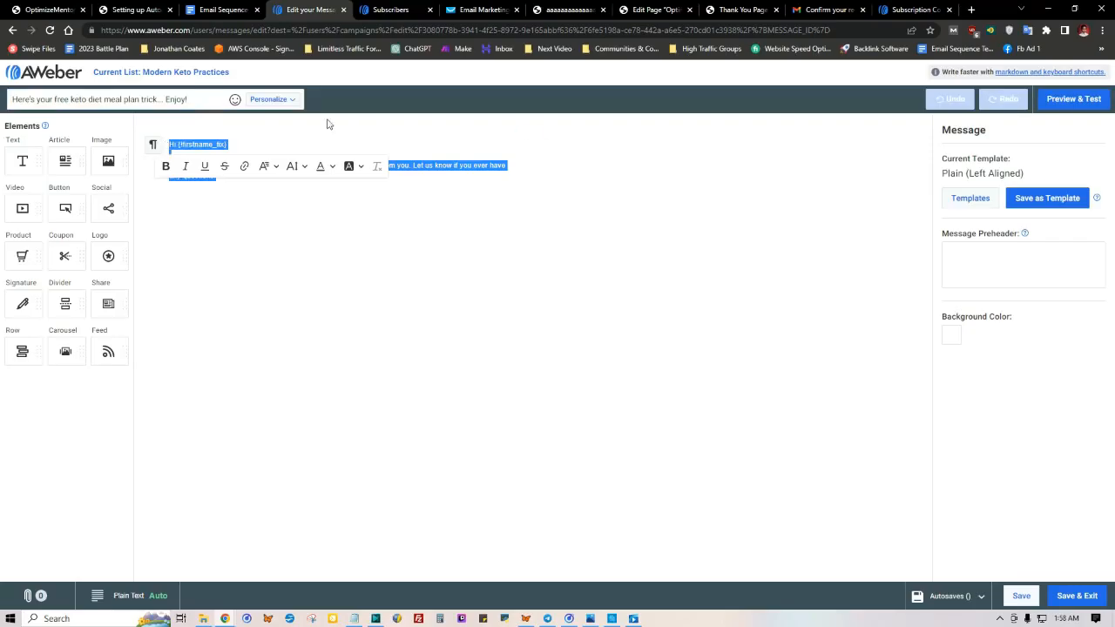
pyautogui.click(209, 7)
pyautogui.scroll(-2, 328, 311)
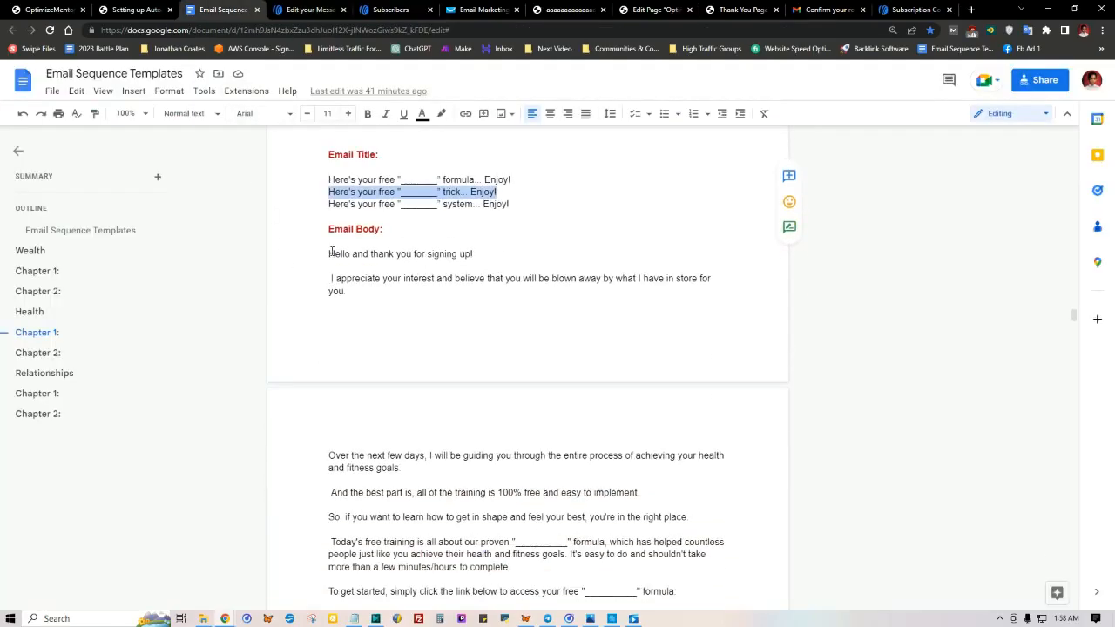
pyautogui.moveTo(329, 256); pyautogui.dragTo(436, 386)
pyautogui.rightClick(430, 281)
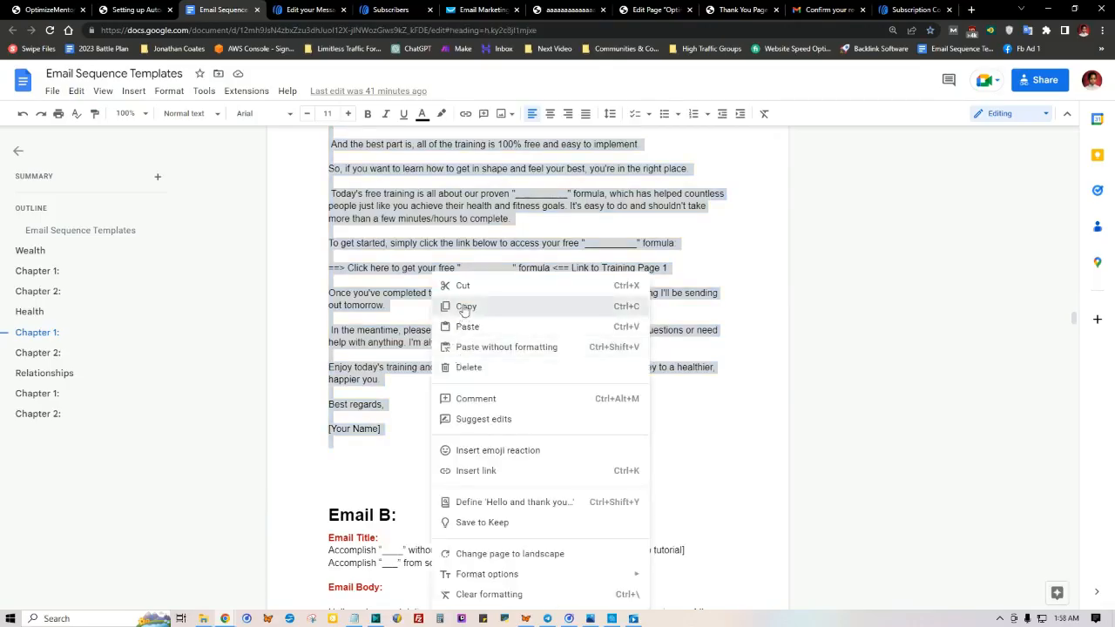
pyautogui.click(470, 305)
# Step: Replace the message's default greeting and thank-you text with the copied Email A body
pyautogui.click(304, 9)
pyautogui.click(292, 159)
pyautogui.click(299, 147)
pyautogui.click(301, 147)
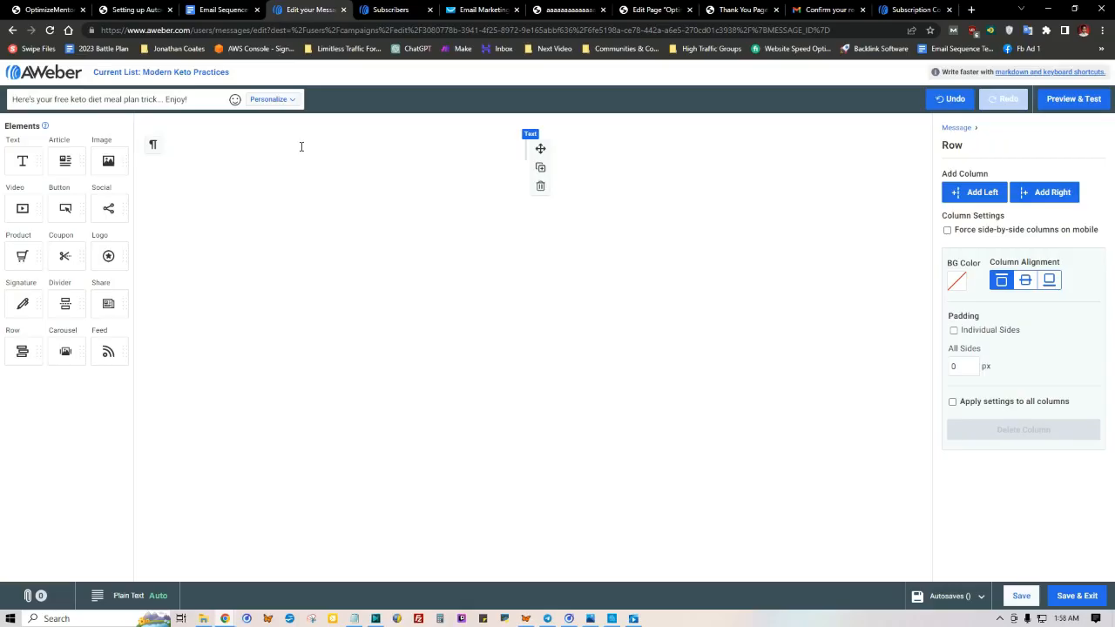
pyautogui.hotkey('ctrl', 'v')
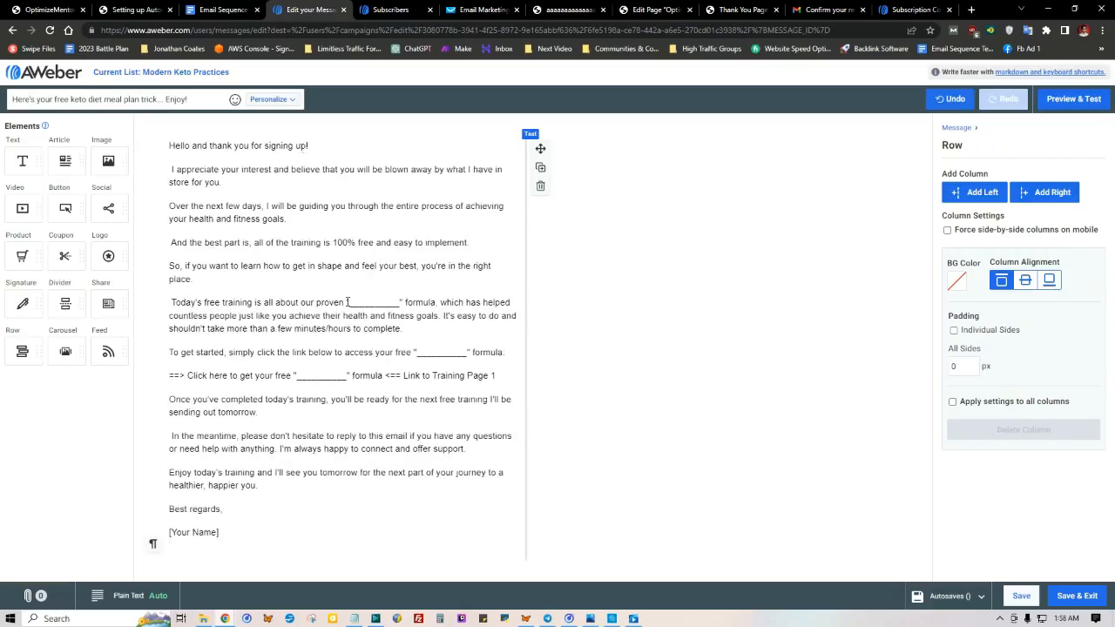
# Step: Fill the blank after "our proven" with "keto meal plan" and the one after "access your free" with "ketogenic meal plan", removing their quotation marks
pyautogui.moveTo(348, 301); pyautogui.dragTo(402, 301)
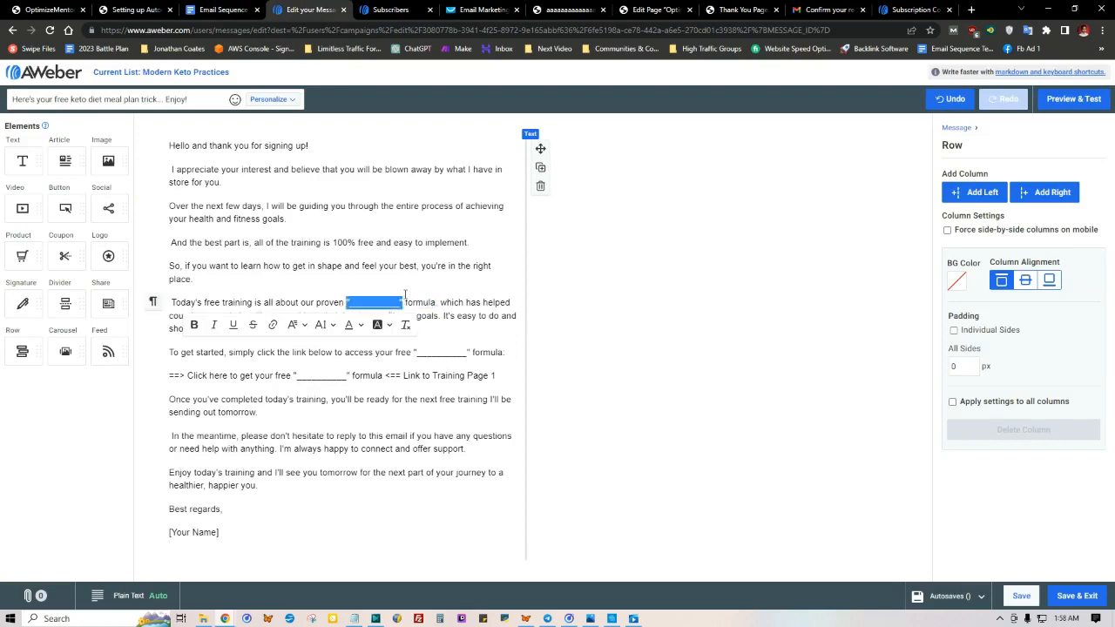
pyautogui.press('BackSpace')
pyautogui.write('keto meal plan')
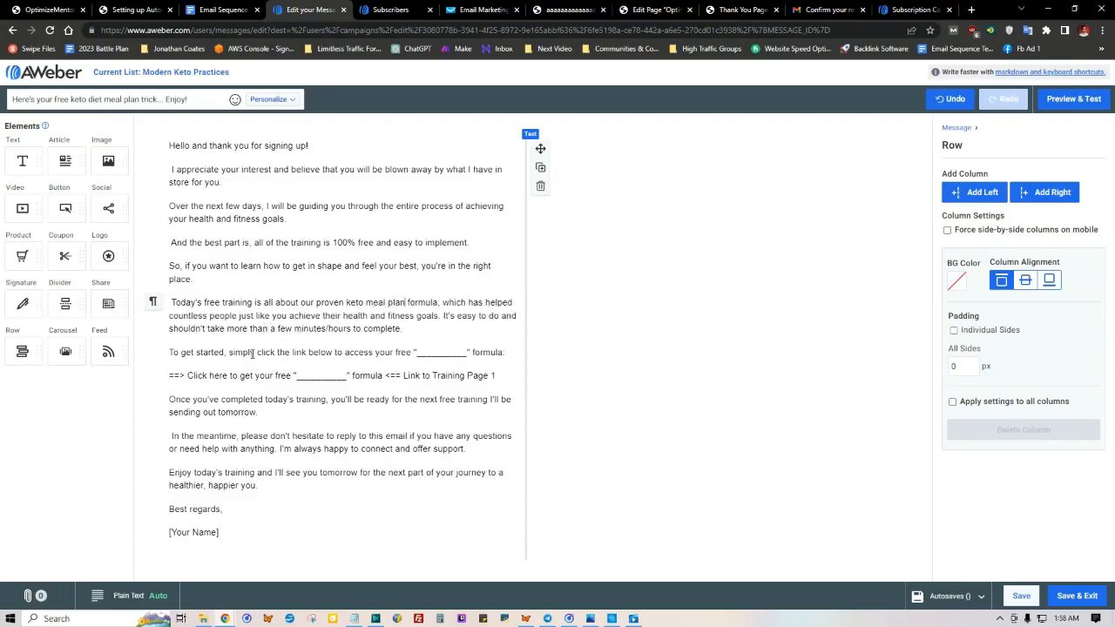
pyautogui.click(416, 352)
pyautogui.moveTo(417, 352); pyautogui.dragTo(468, 352)
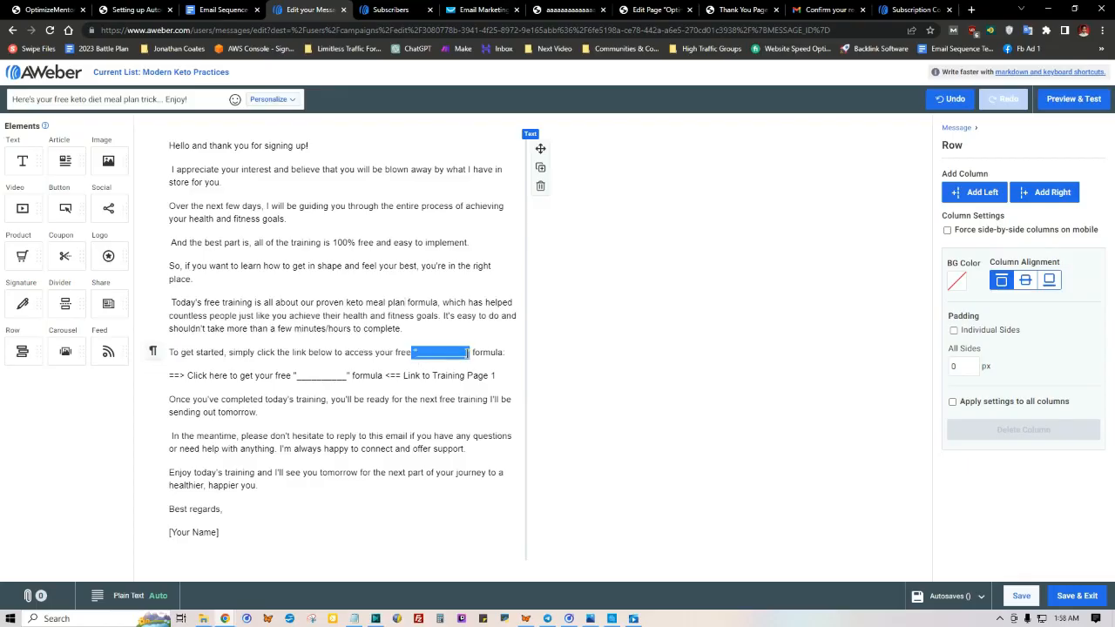
pyautogui.write('ketogenic meal')
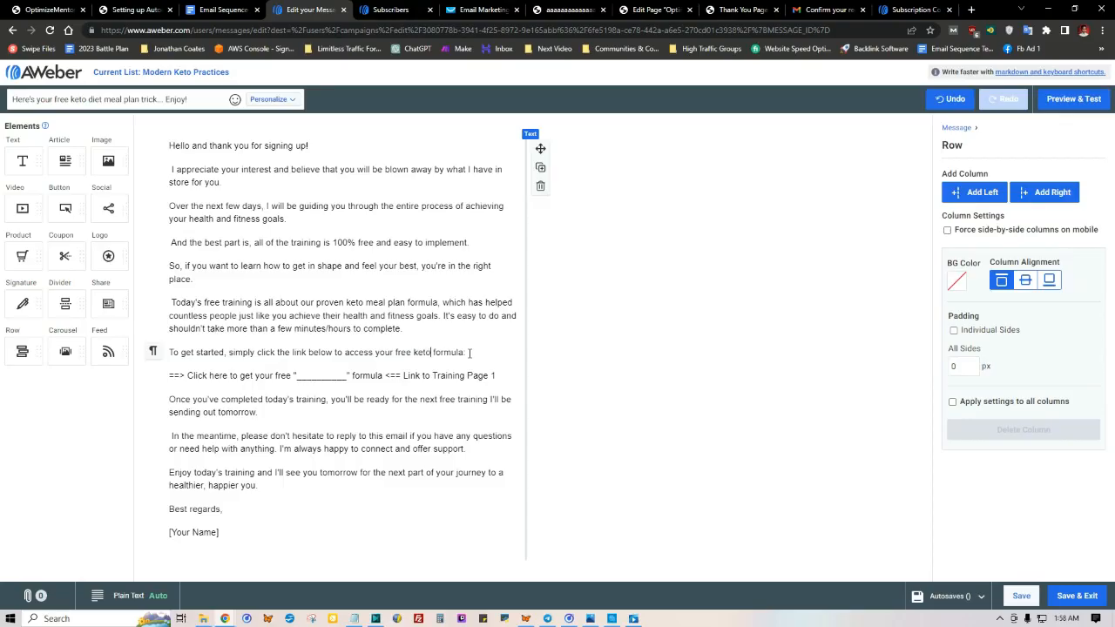
pyautogui.write(' plan')
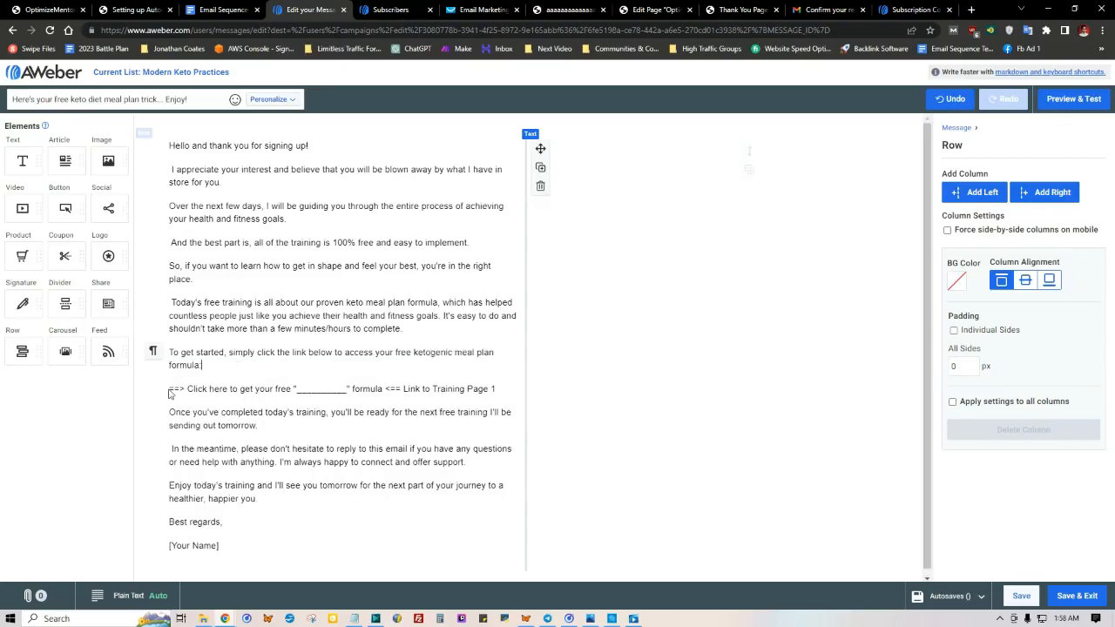
# Step: Compare the page links saved in Notepad with the enlarged email sequence diagram, then return to the message editor
pyautogui.click(353, 618)
pyautogui.click(387, 221)
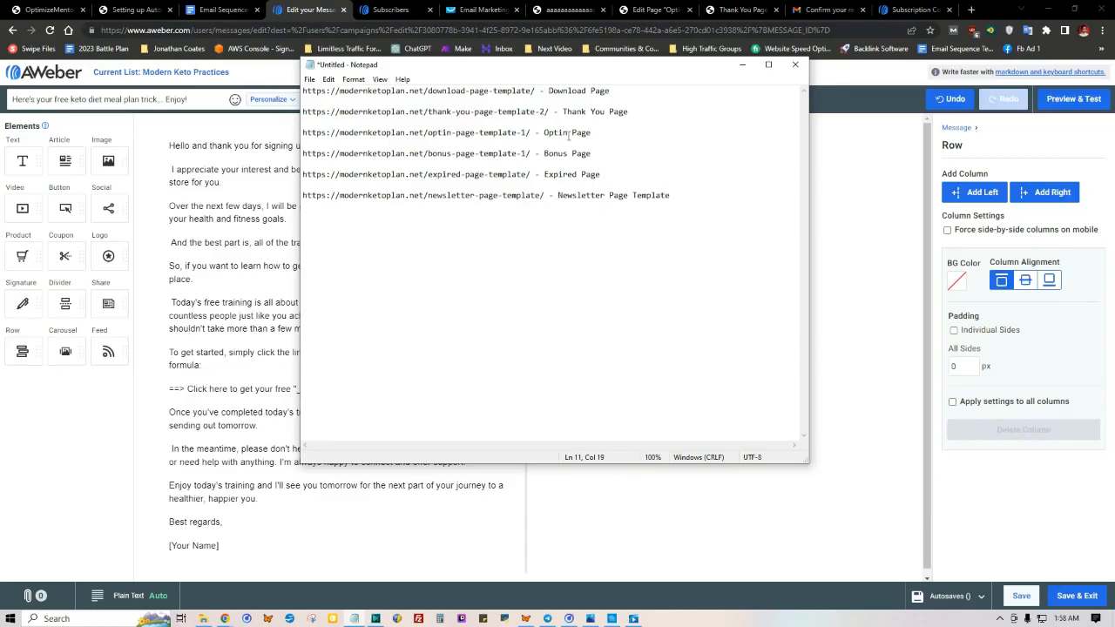
pyautogui.click(568, 10)
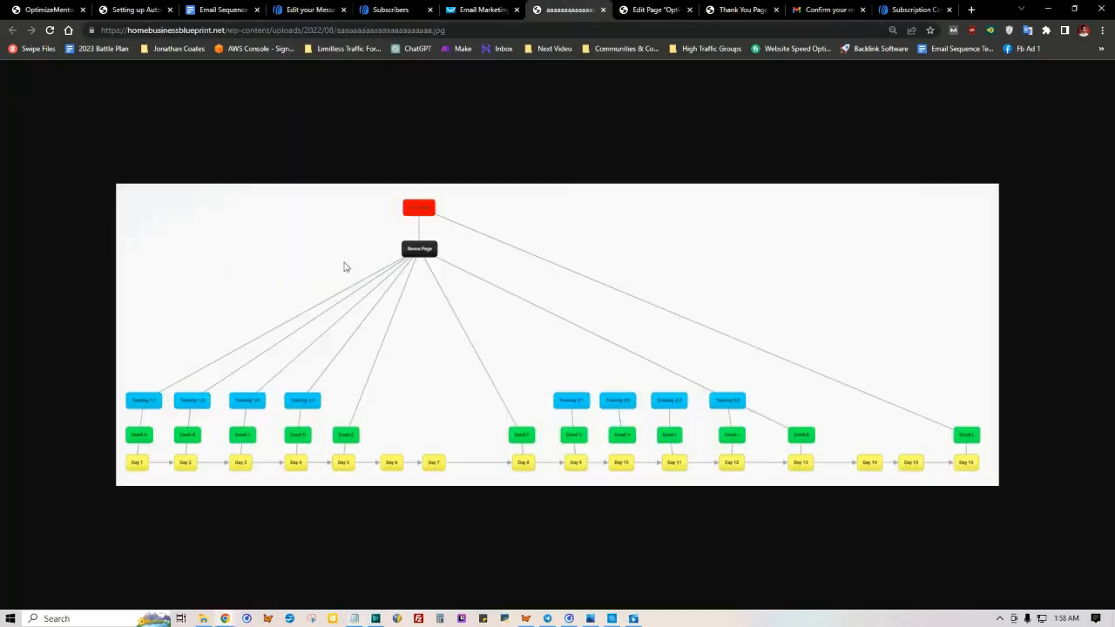
pyautogui.click(1101, 29)
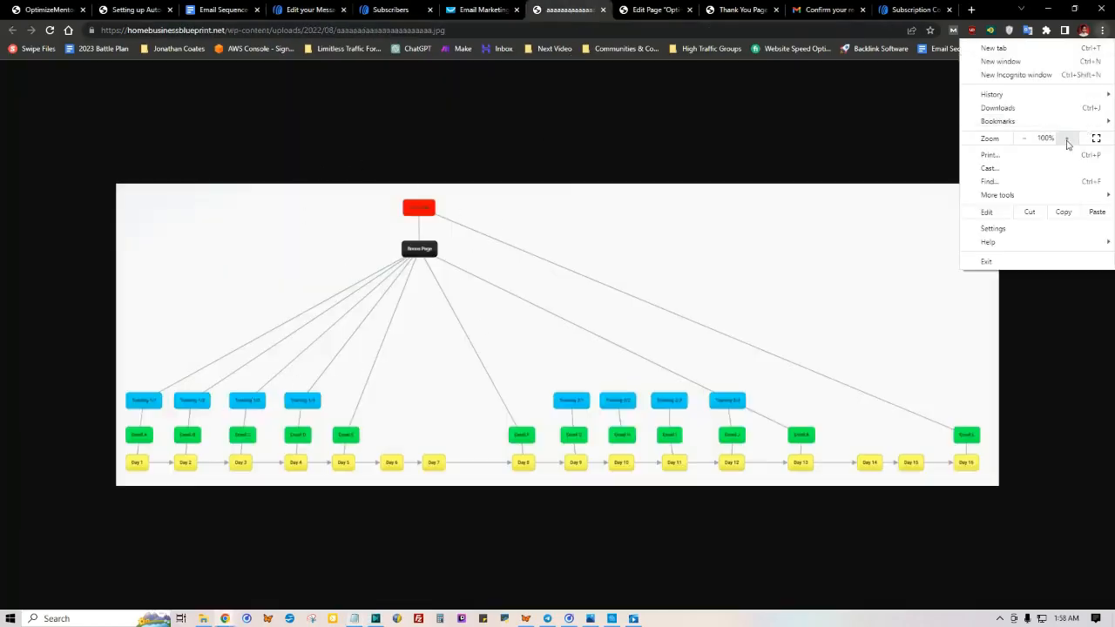
pyautogui.click(1067, 140)
pyautogui.click(572, 197)
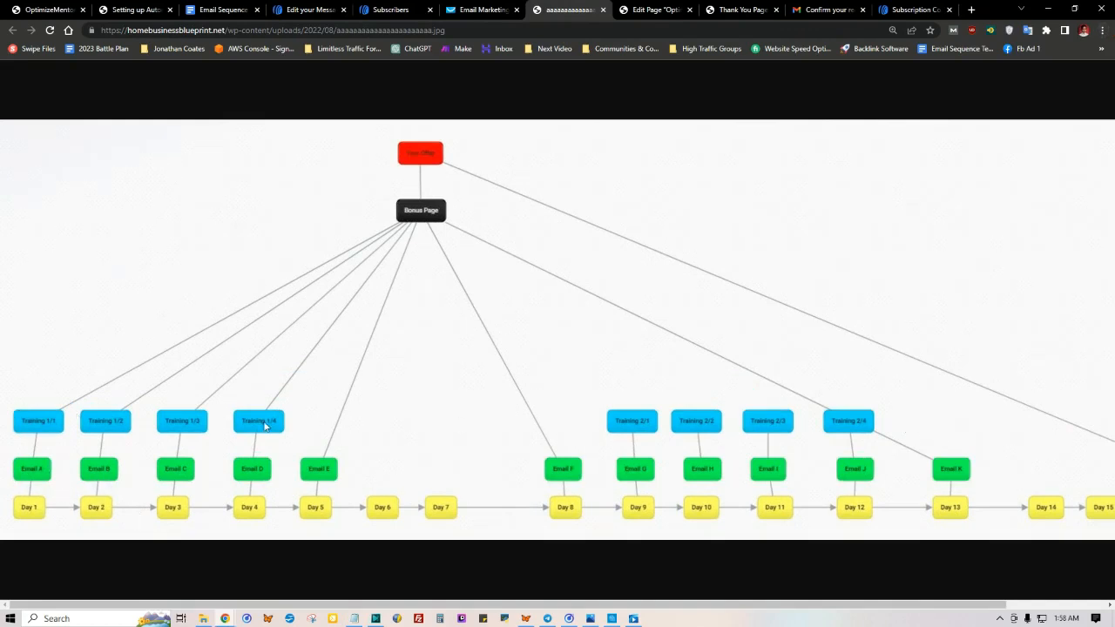
pyautogui.click(354, 618)
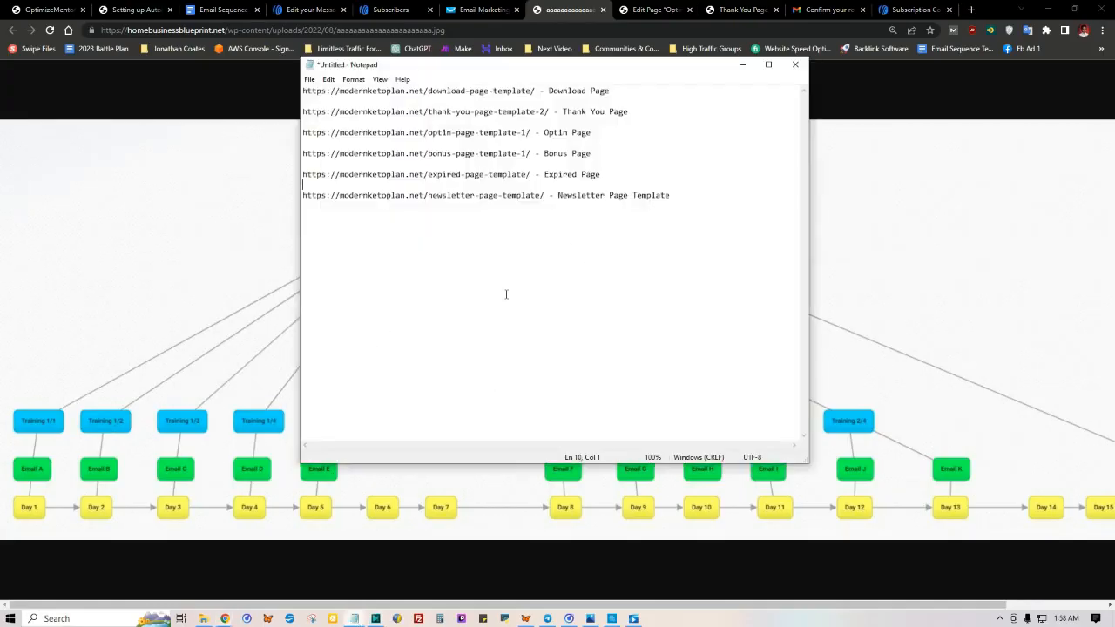
pyautogui.click(164, 460)
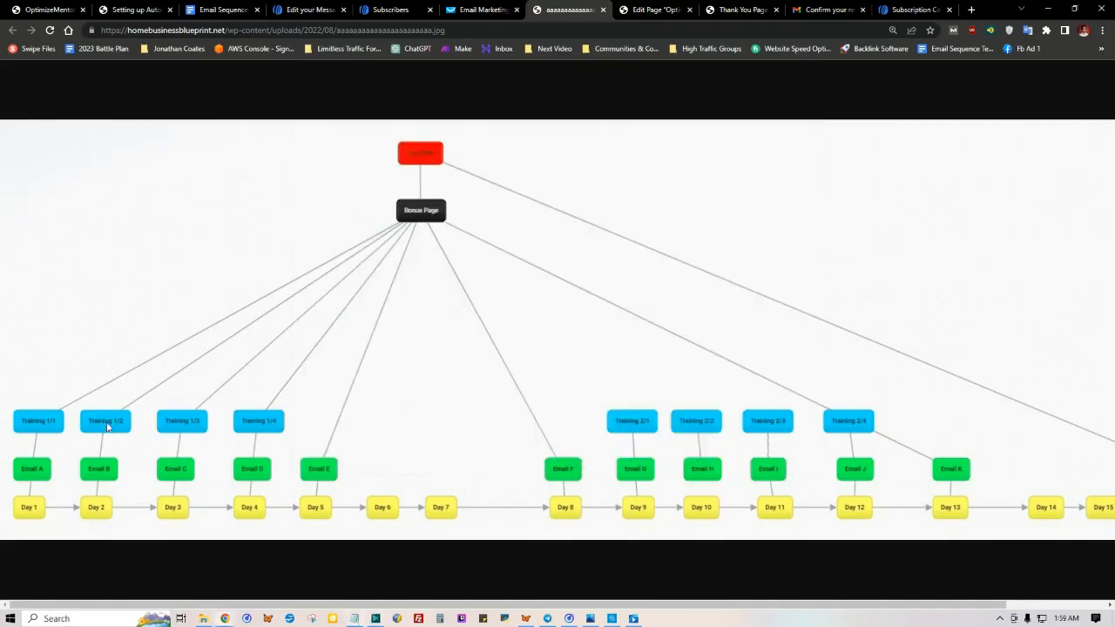
pyautogui.click(356, 618)
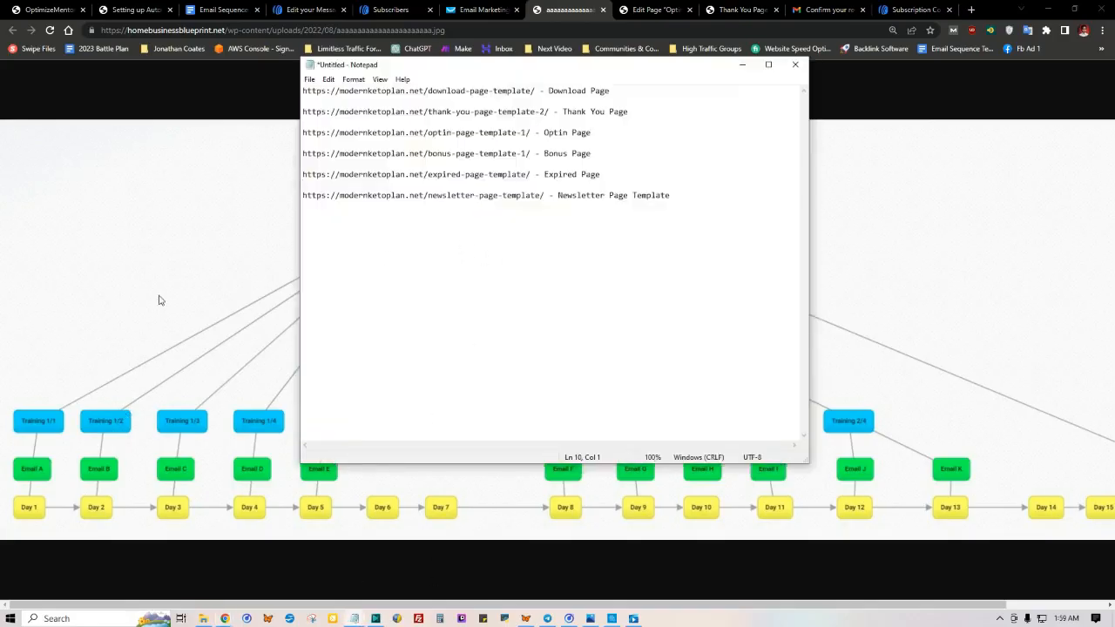
pyautogui.click(390, 38)
pyautogui.click(296, 9)
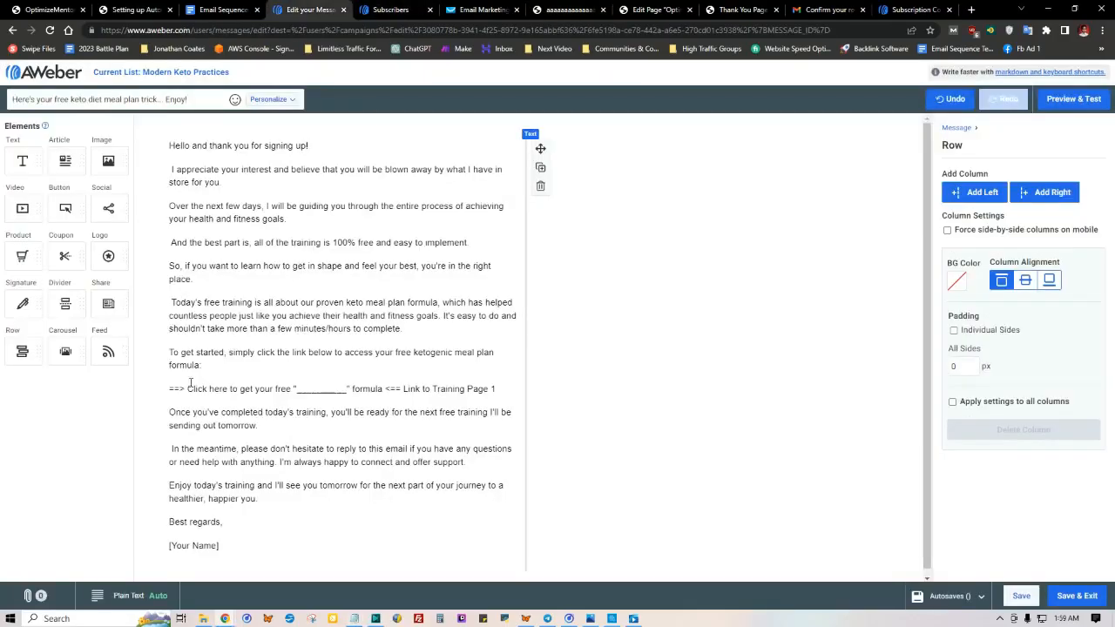
pyautogui.moveTo(187, 390); pyautogui.dragTo(383, 386)
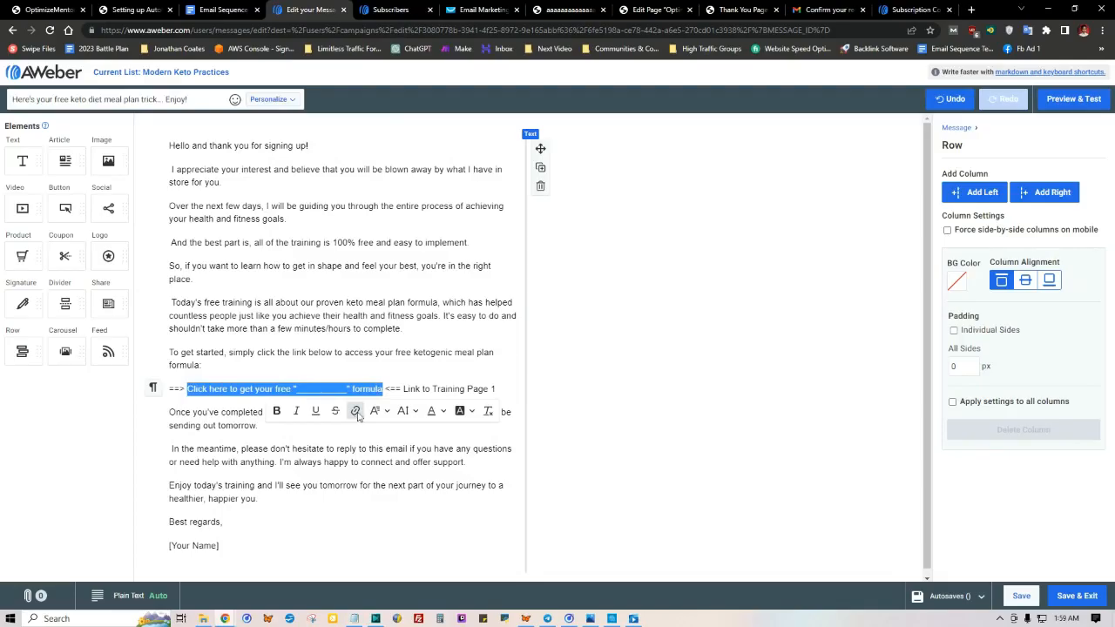
pyautogui.click(357, 415)
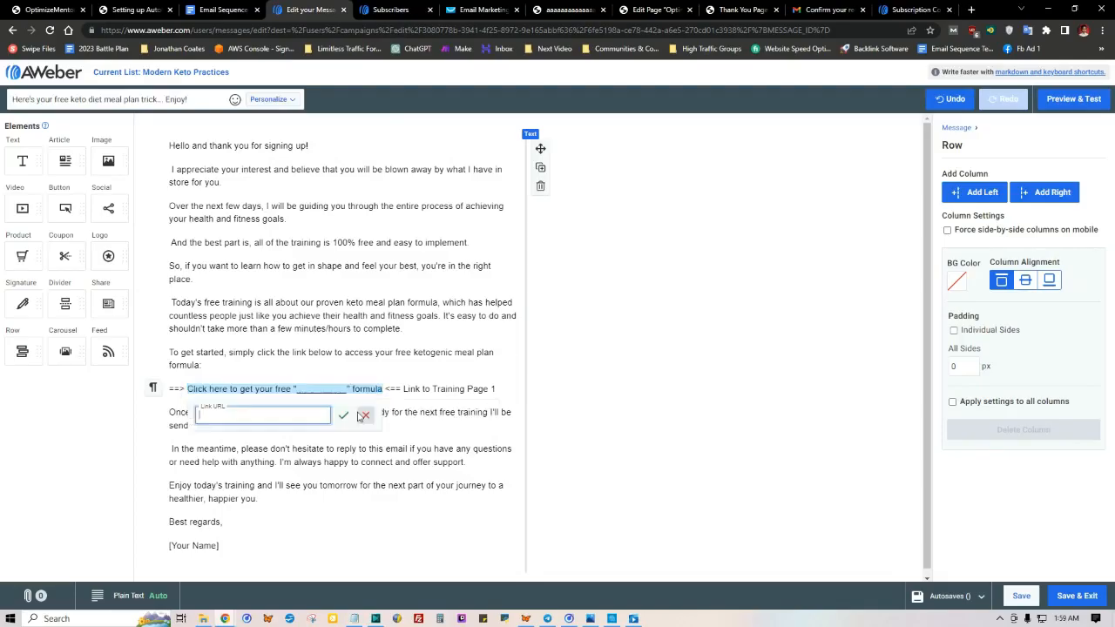
pyautogui.rightClick(277, 417)
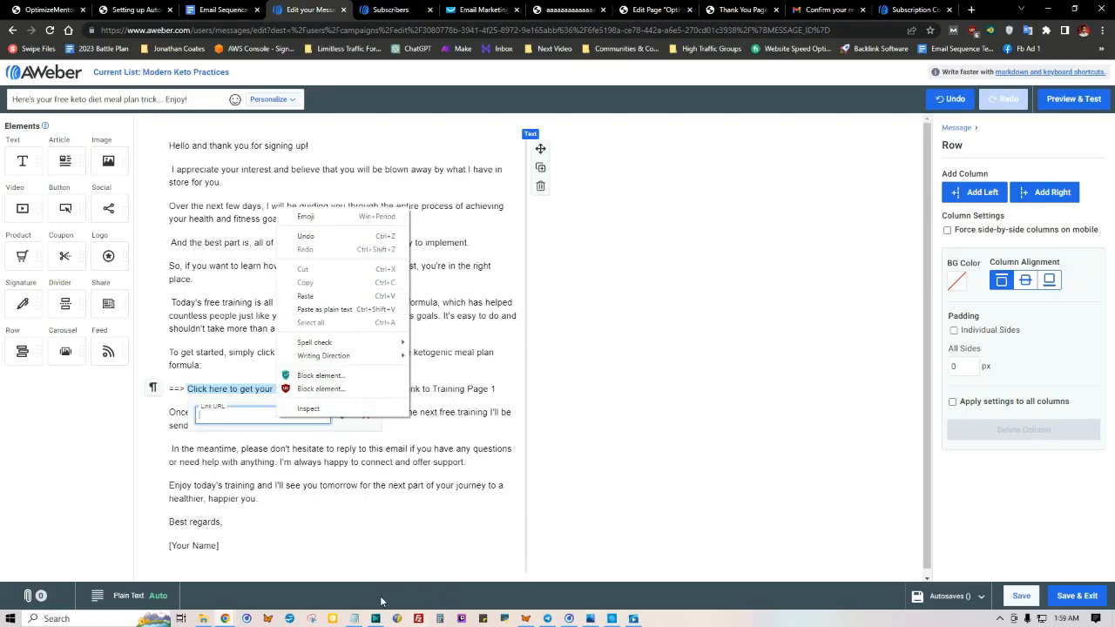
pyautogui.click(355, 618)
pyautogui.click(354, 618)
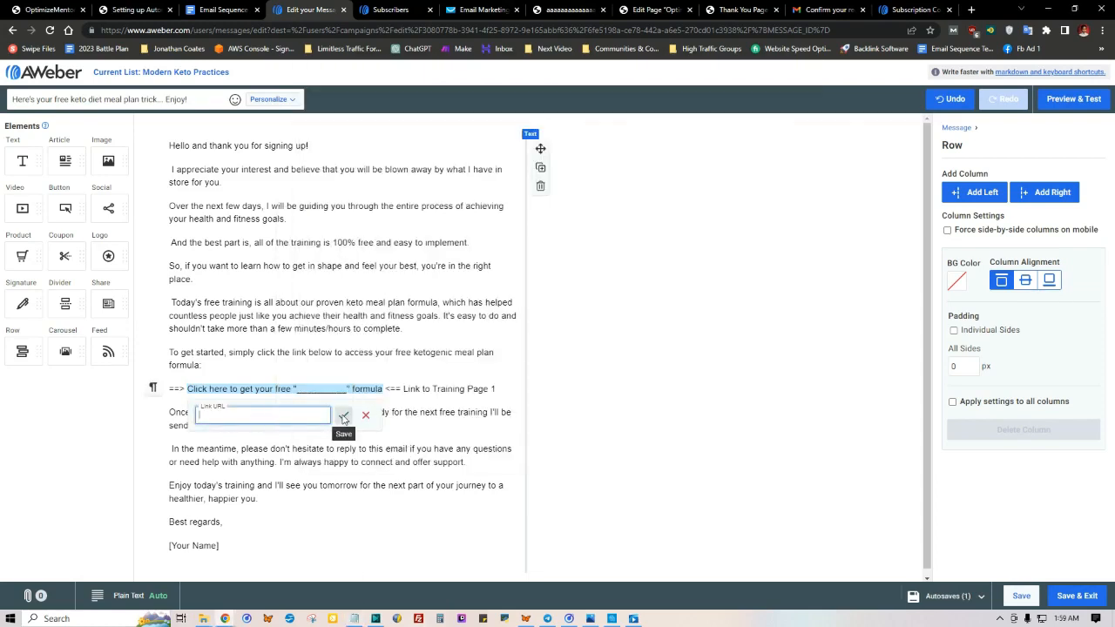
pyautogui.click(334, 364)
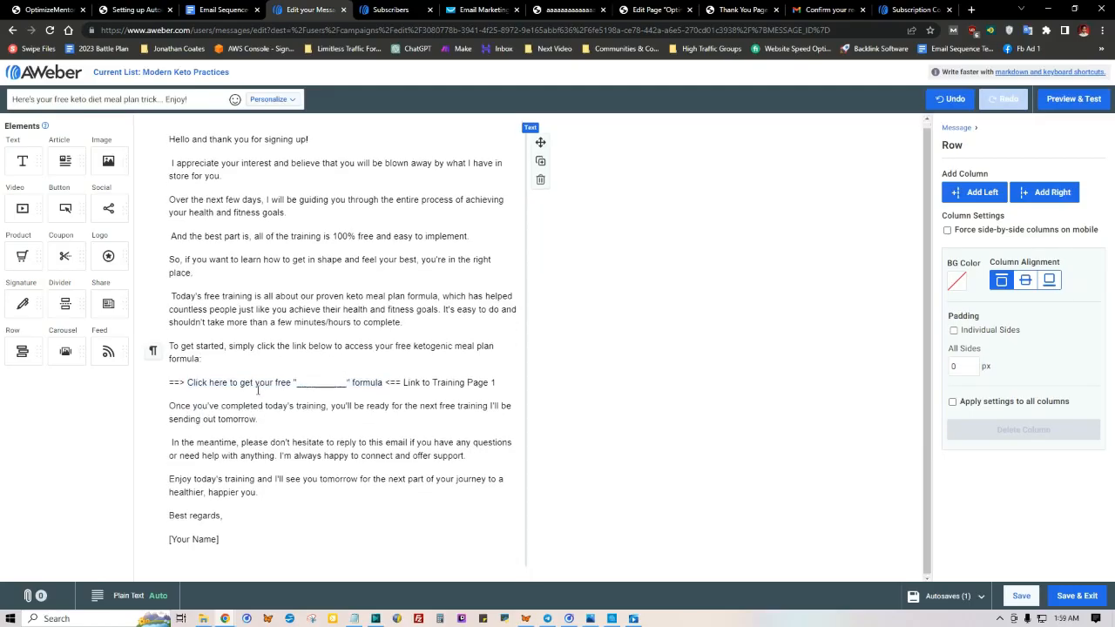
# Step: Replace the [Your Name] placeholder below "Best regards," with the sender's full name
pyautogui.moveTo(186, 406); pyautogui.dragTo(258, 493)
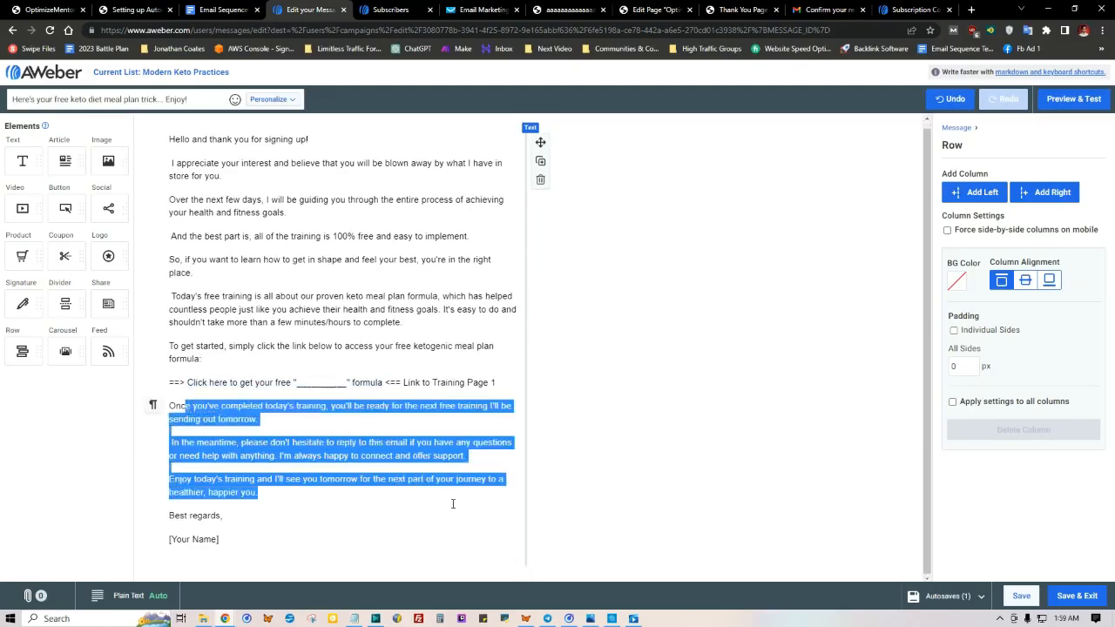
pyautogui.click(256, 492)
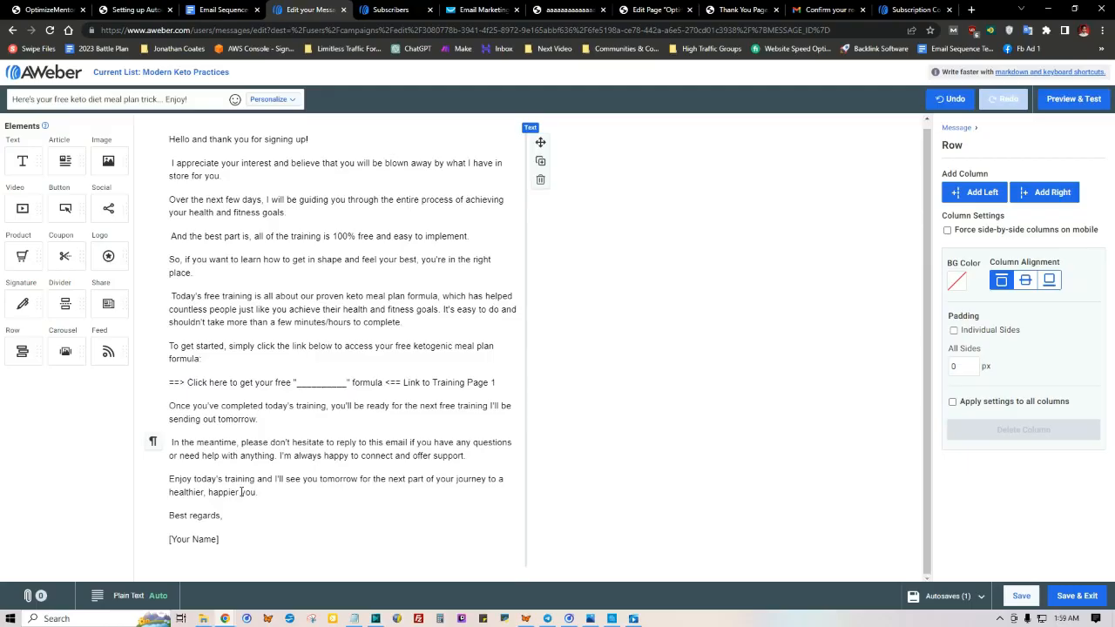
pyautogui.moveTo(225, 542); pyautogui.dragTo(166, 539)
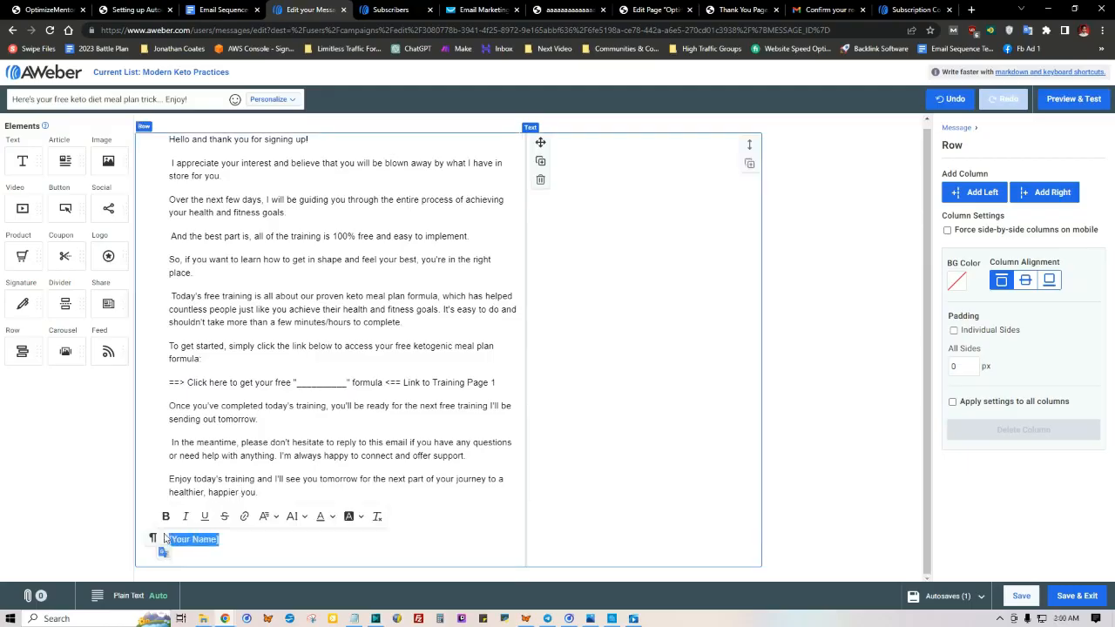
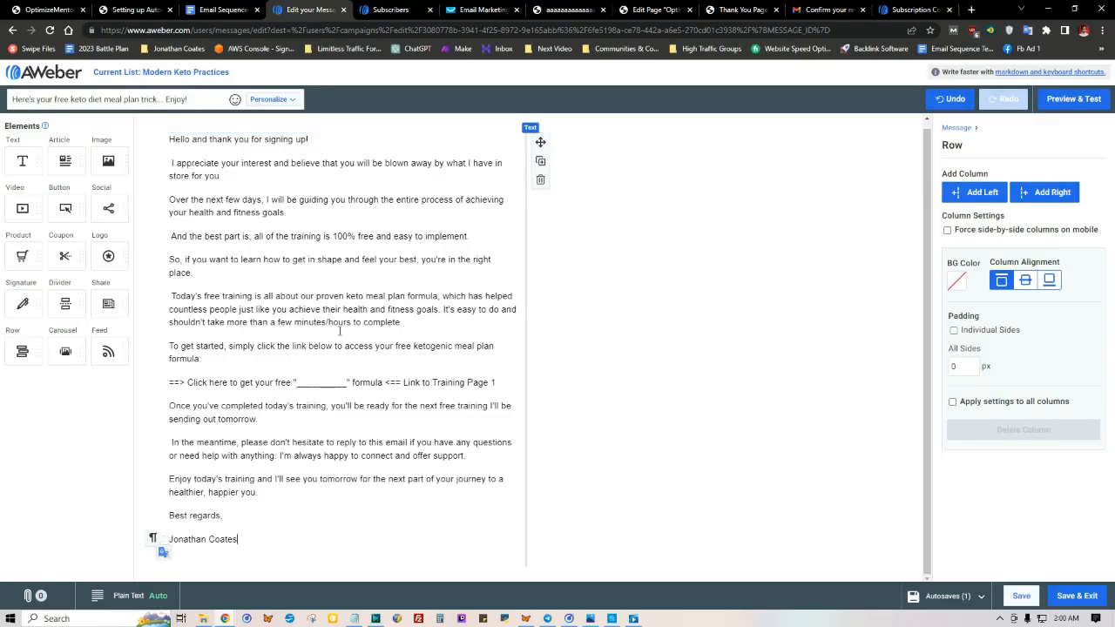
# Step: Review the Health, Chapter 1 templates for Emails A to E against the email sequence diagram, and return to the message editor
pyautogui.click(225, 10)
pyautogui.click(500, 403)
pyautogui.scroll(5, 500, 403)
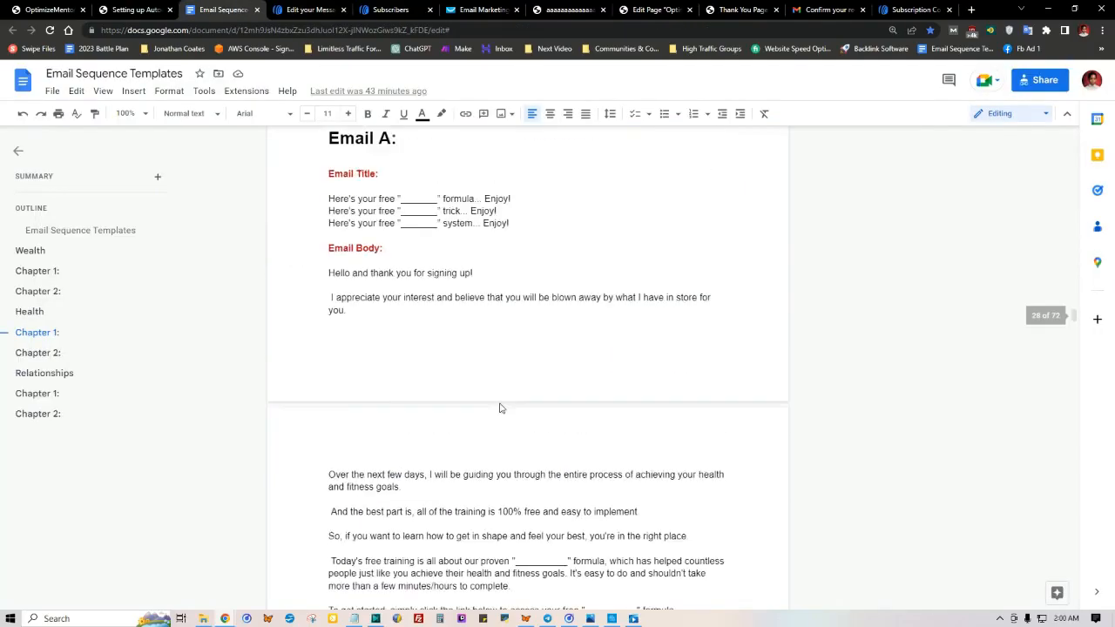
pyautogui.scroll(-15, 356, 295)
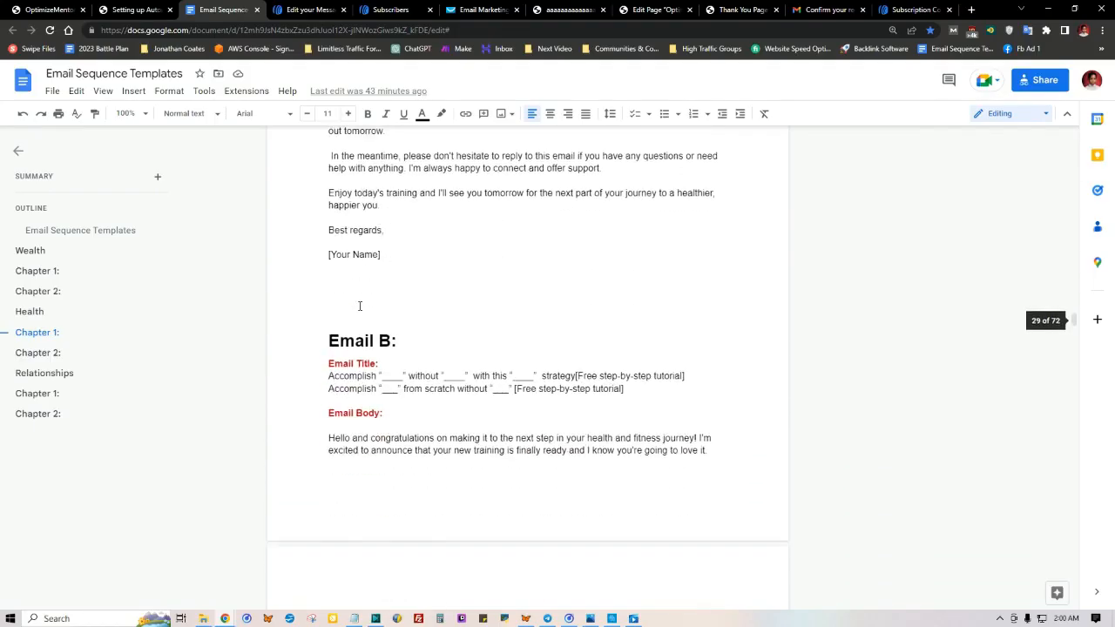
pyautogui.scroll(-15, 359, 305)
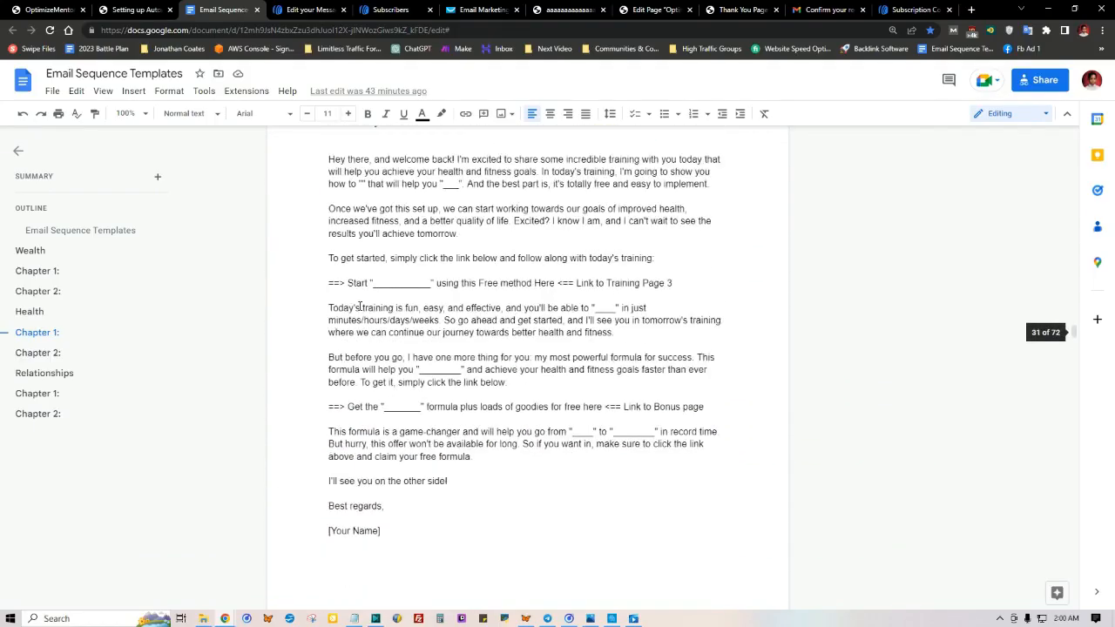
pyautogui.scroll(-5, 360, 306)
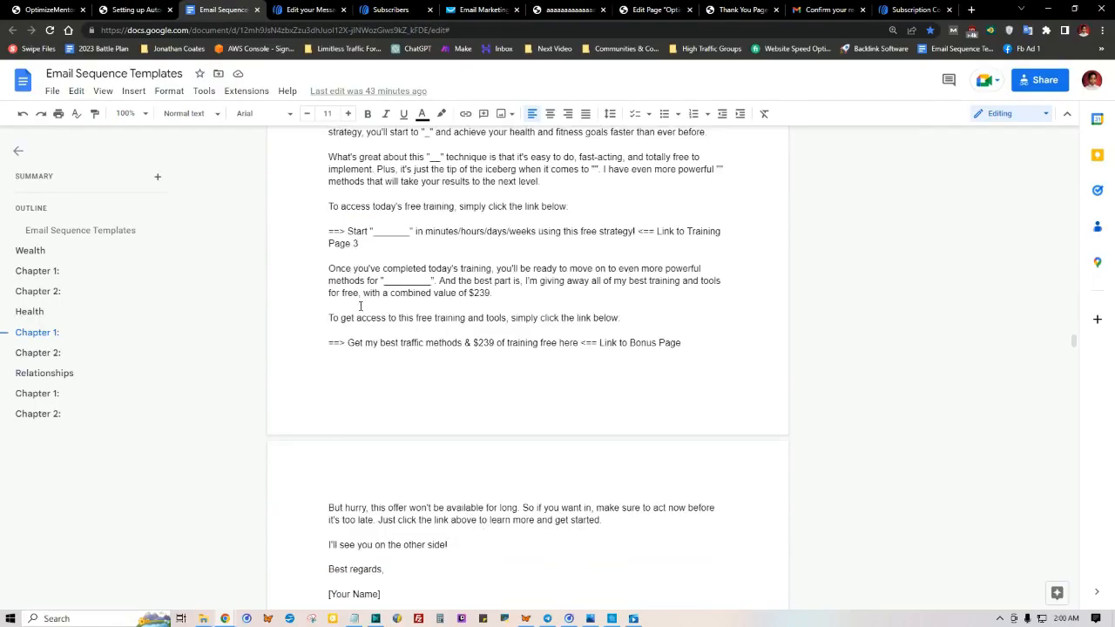
pyautogui.click(588, 6)
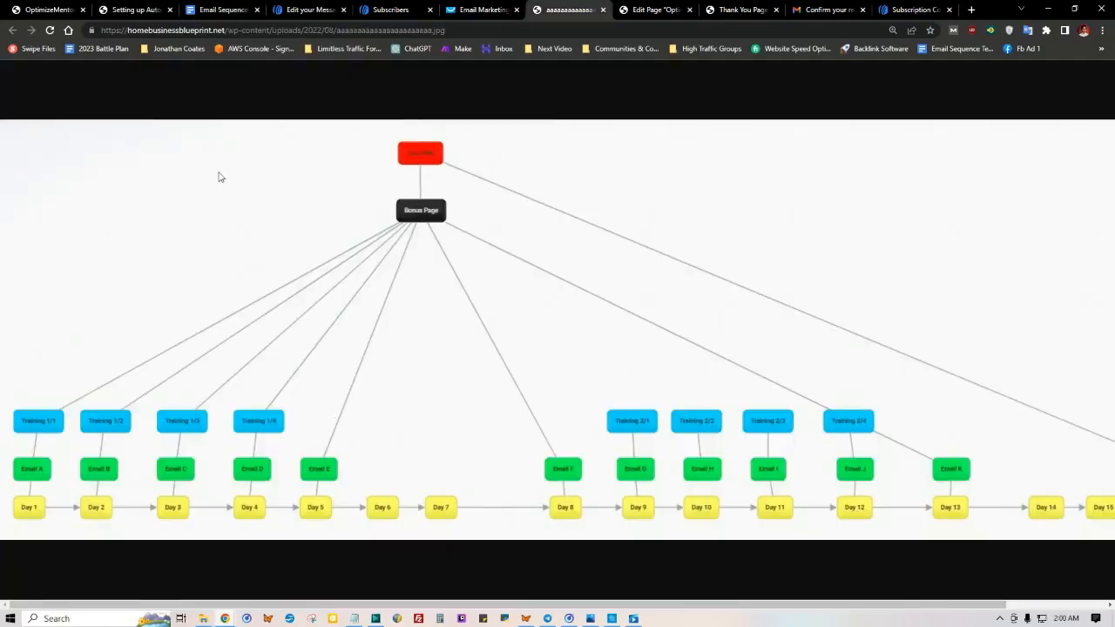
pyautogui.click(222, 10)
pyautogui.scroll(-8, 396, 200)
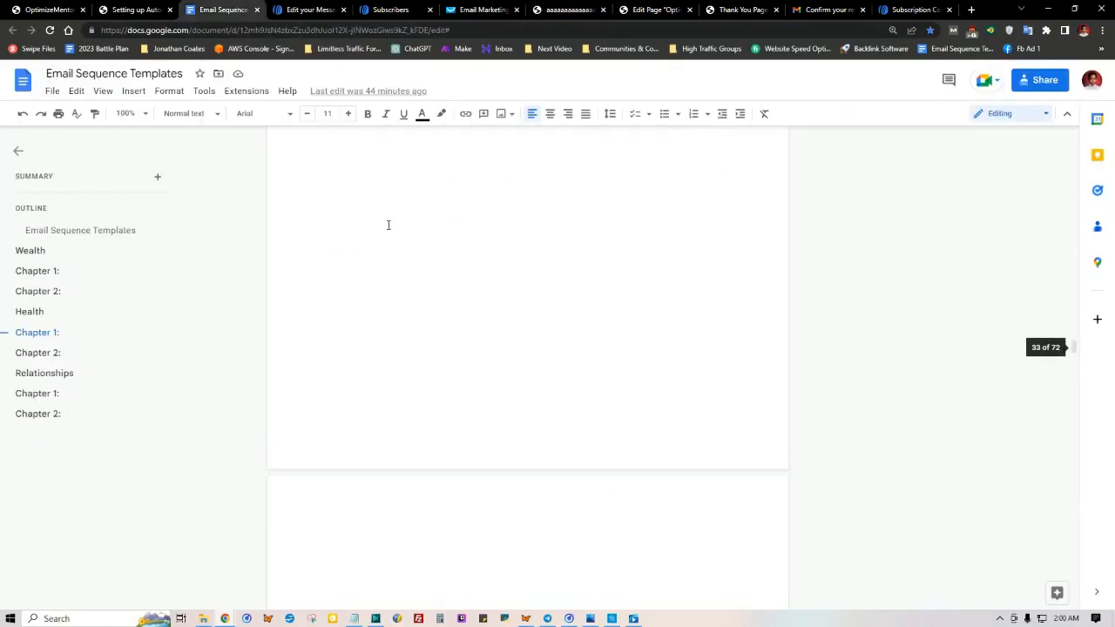
pyautogui.scroll(4, 324, 247)
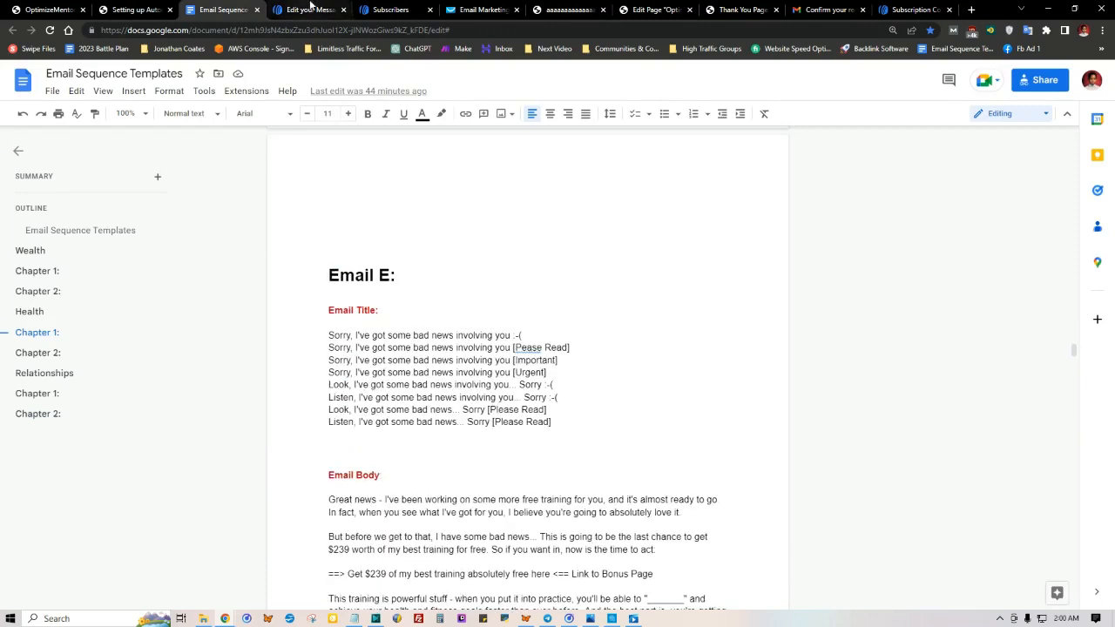
pyautogui.click(311, 9)
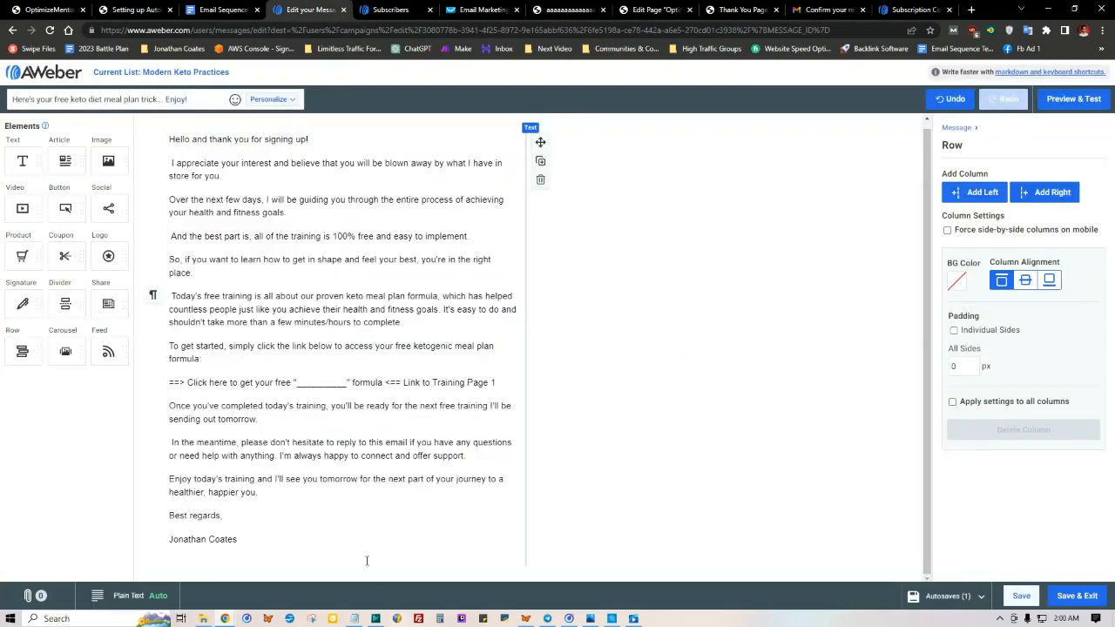
# Step: Save the first email of the sequence and exit to the campaign editor
pyautogui.click(404, 413)
pyautogui.hotkey('ctrl', 'a')
pyautogui.click(403, 268)
pyautogui.click(1079, 597)
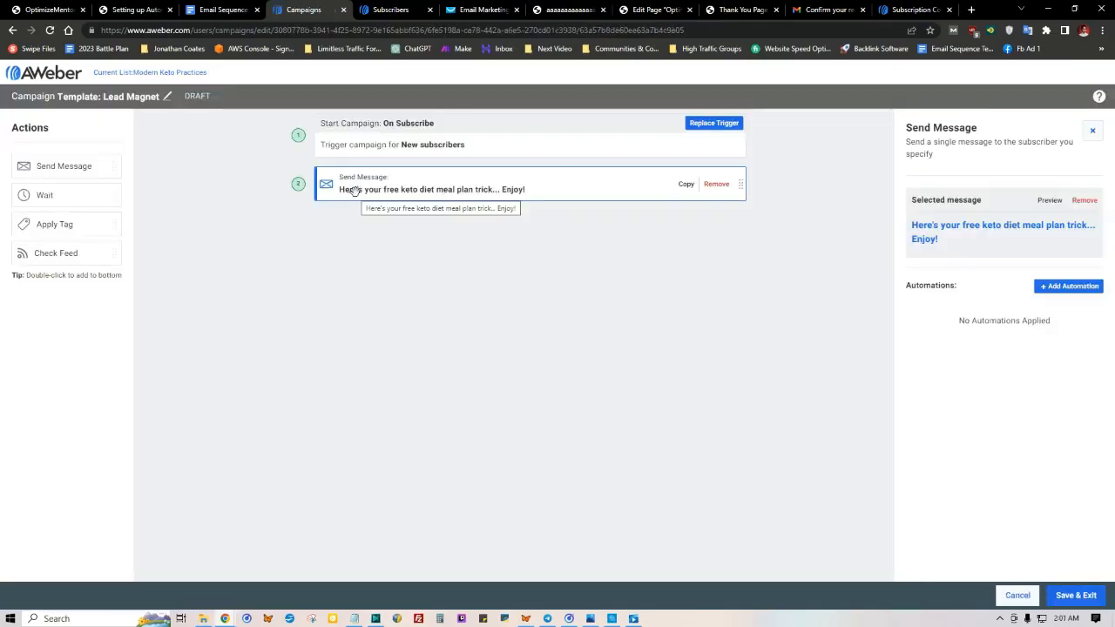
# Step: After checking the email sequence diagram, add a second Send Message action to the campaign with a 1-day wait before it
pyautogui.click(570, 9)
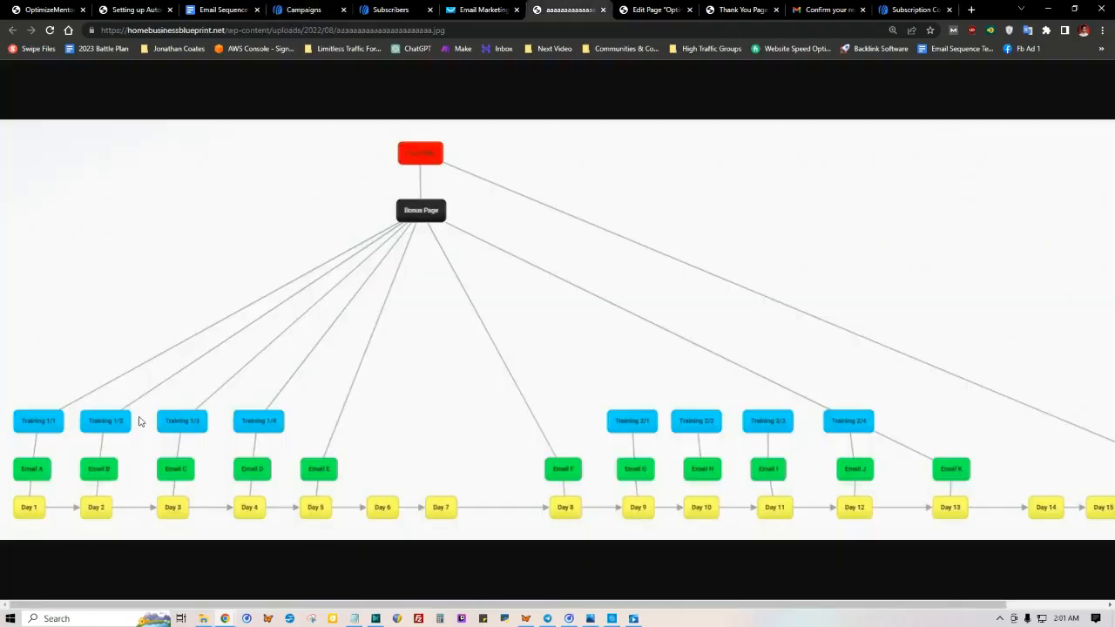
pyautogui.click(309, 10)
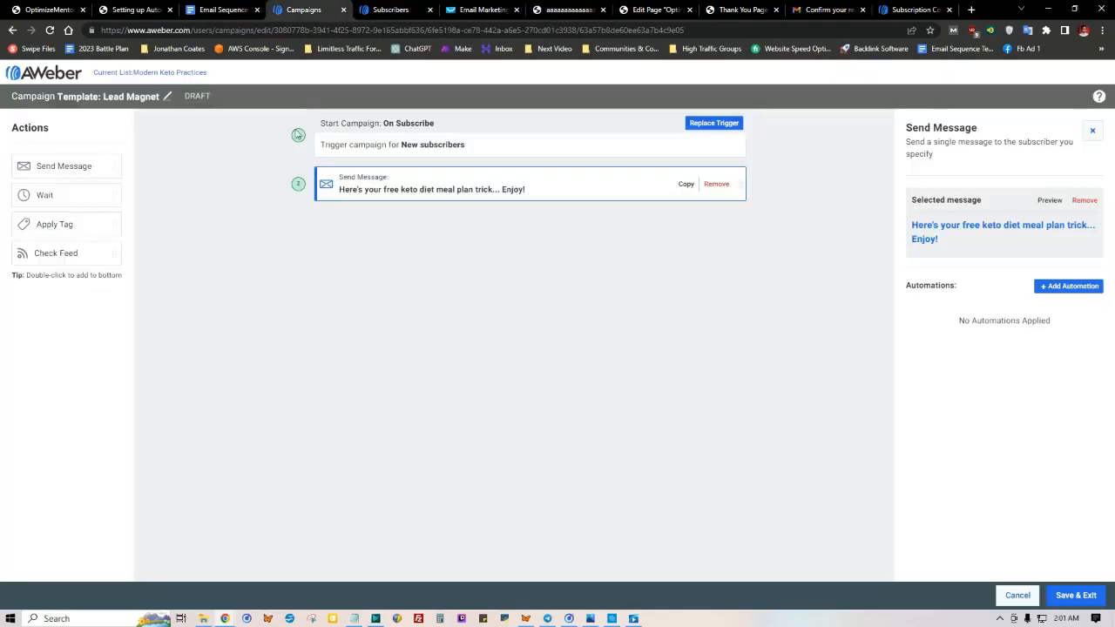
pyautogui.moveTo(50, 167); pyautogui.dragTo(374, 230)
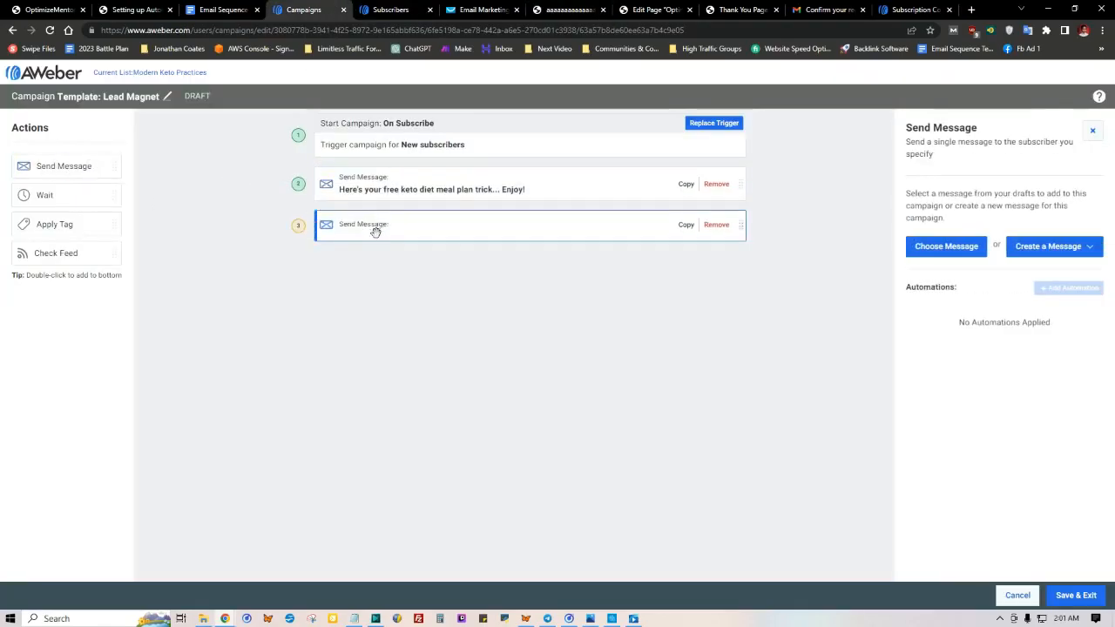
pyautogui.moveTo(49, 195); pyautogui.dragTo(351, 215)
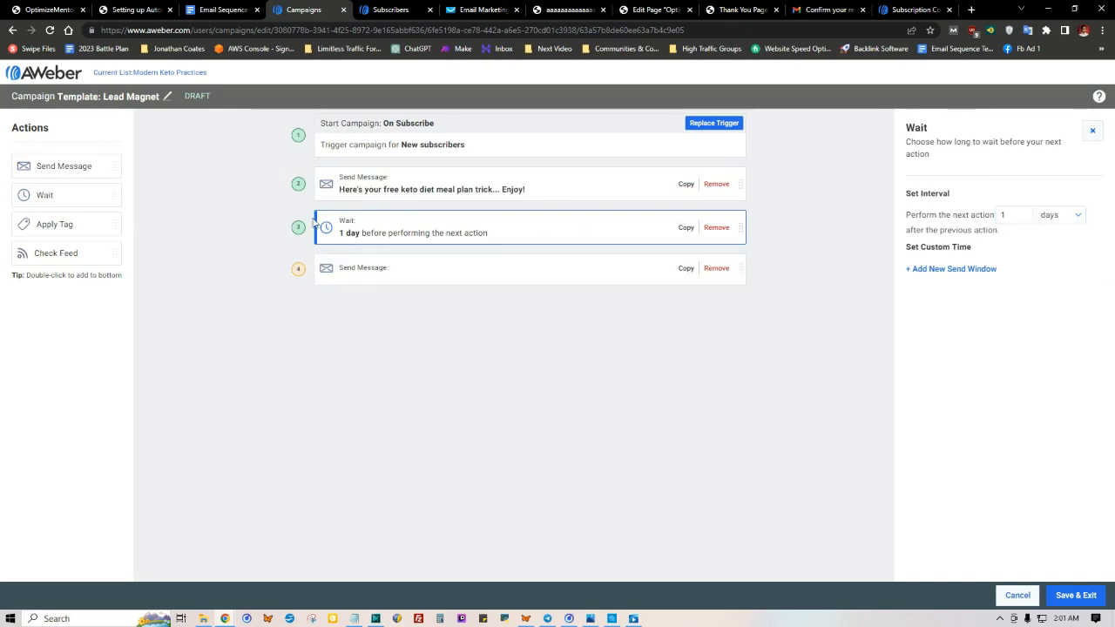
# Step: Create a new message for the second Send Message action with the Drag & Drop Email Builder
pyautogui.click(350, 274)
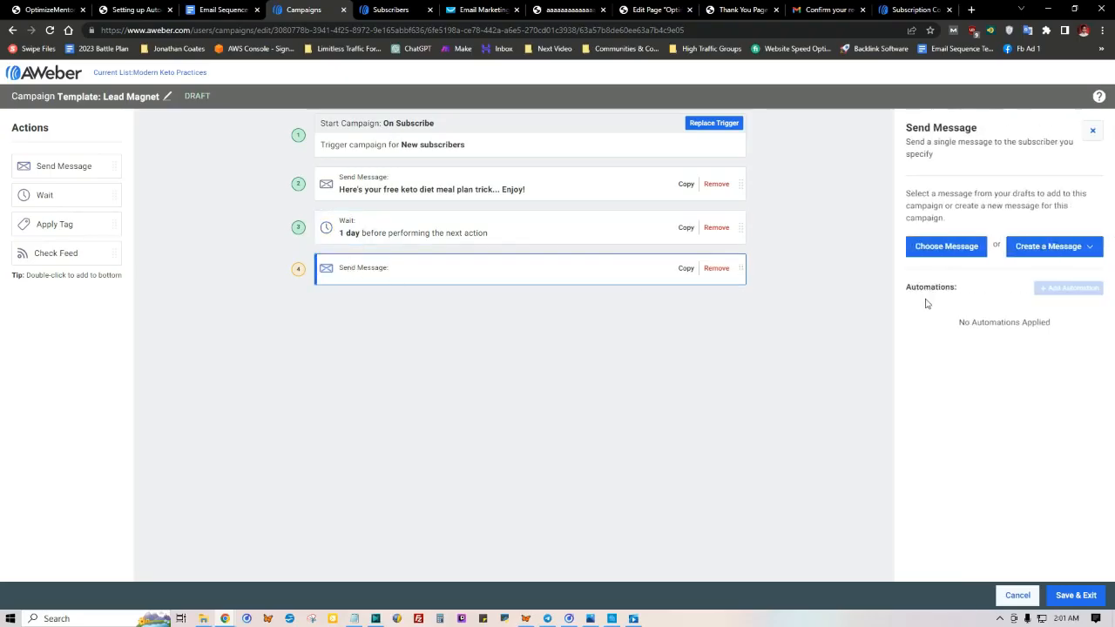
pyautogui.click(1050, 250)
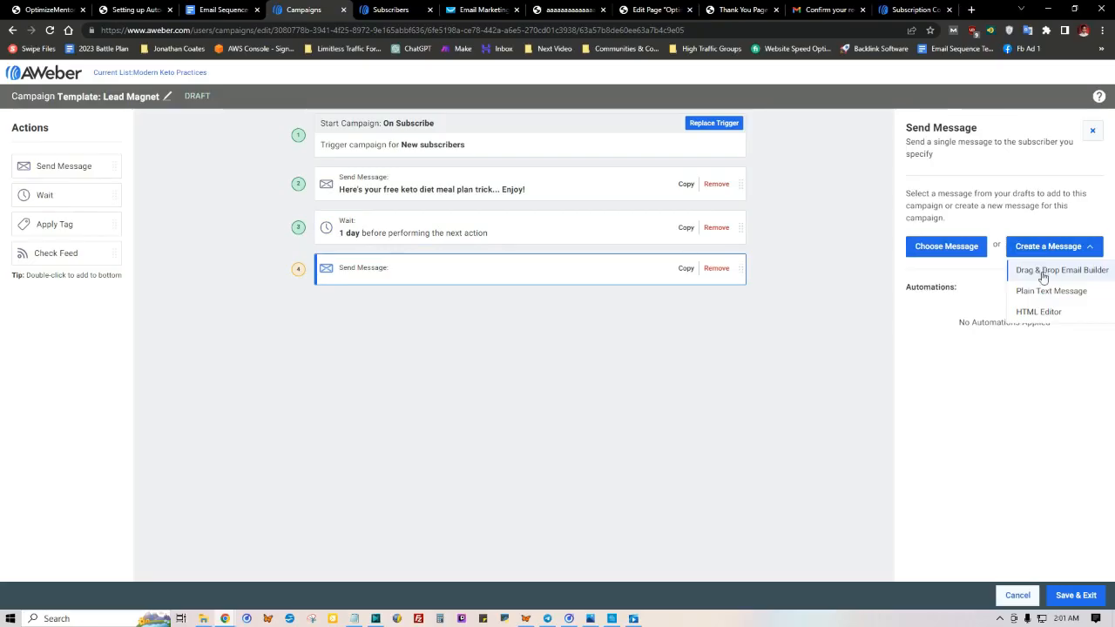
pyautogui.click(1043, 271)
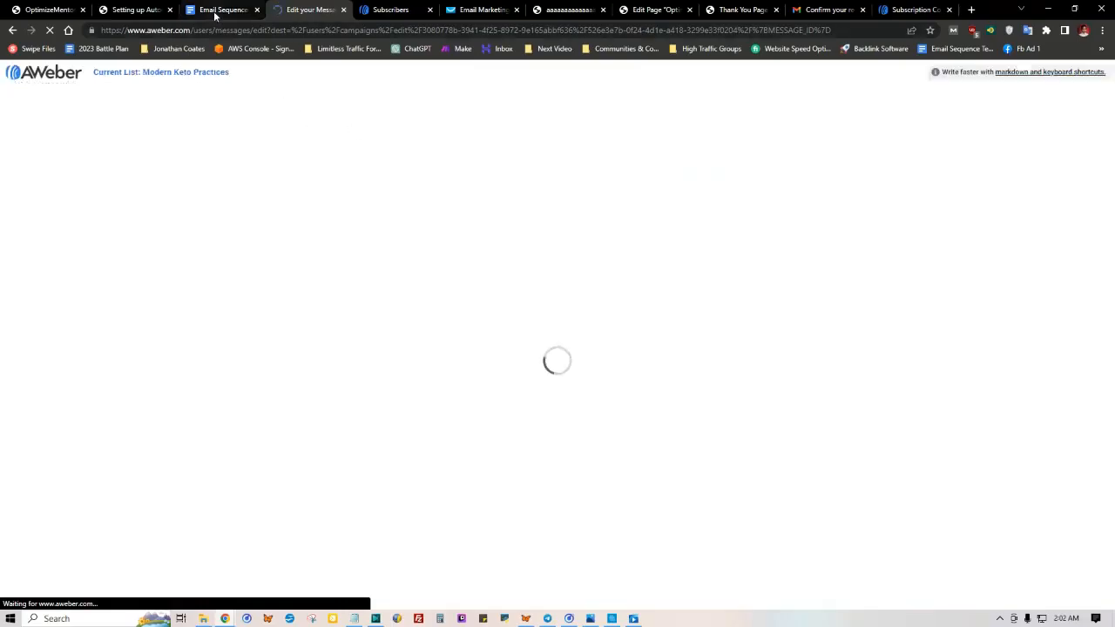
# Step: Look up the first Email B title option in the Email Sequence Templates document, then return to the blank message's subject line and body
pyautogui.click(214, 11)
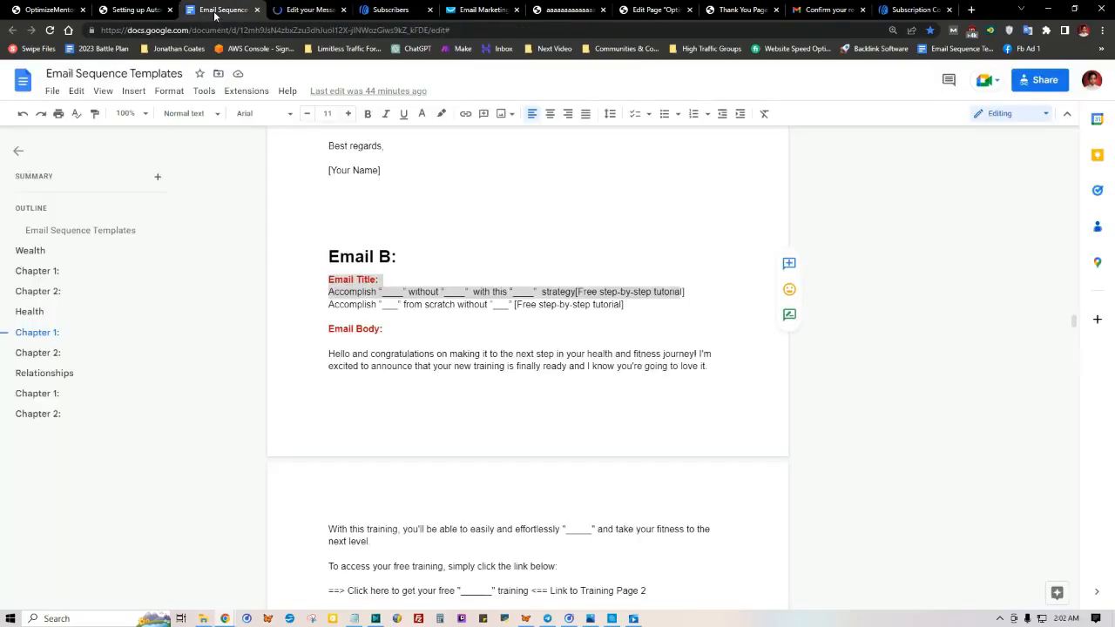
pyautogui.click(331, 293)
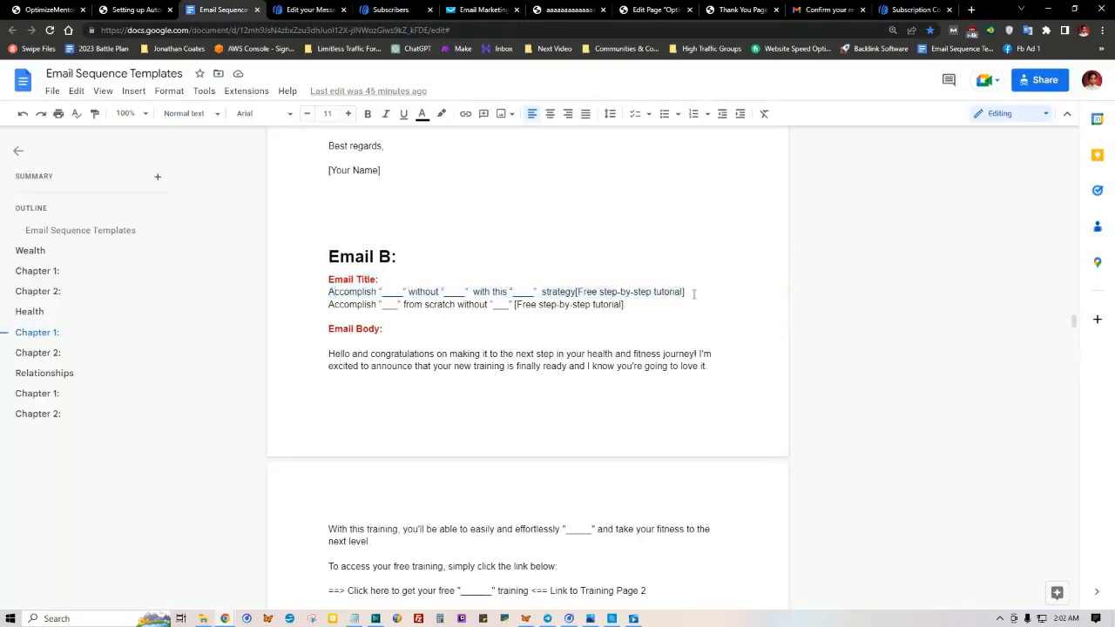
pyautogui.click(309, 9)
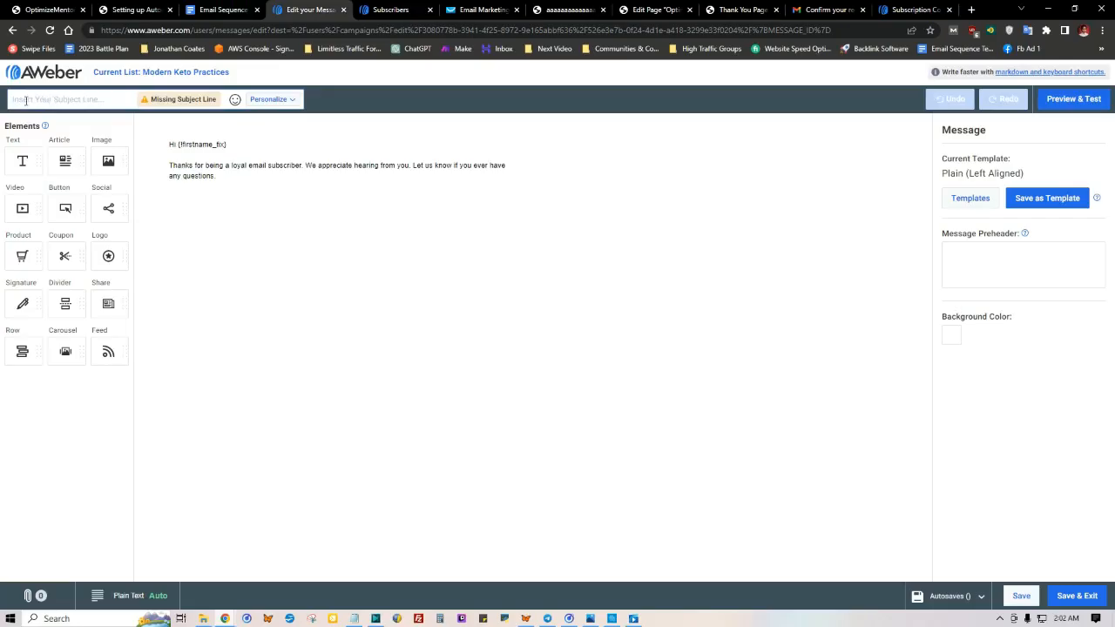
pyautogui.rightClick(24, 103)
pyautogui.click(232, 163)
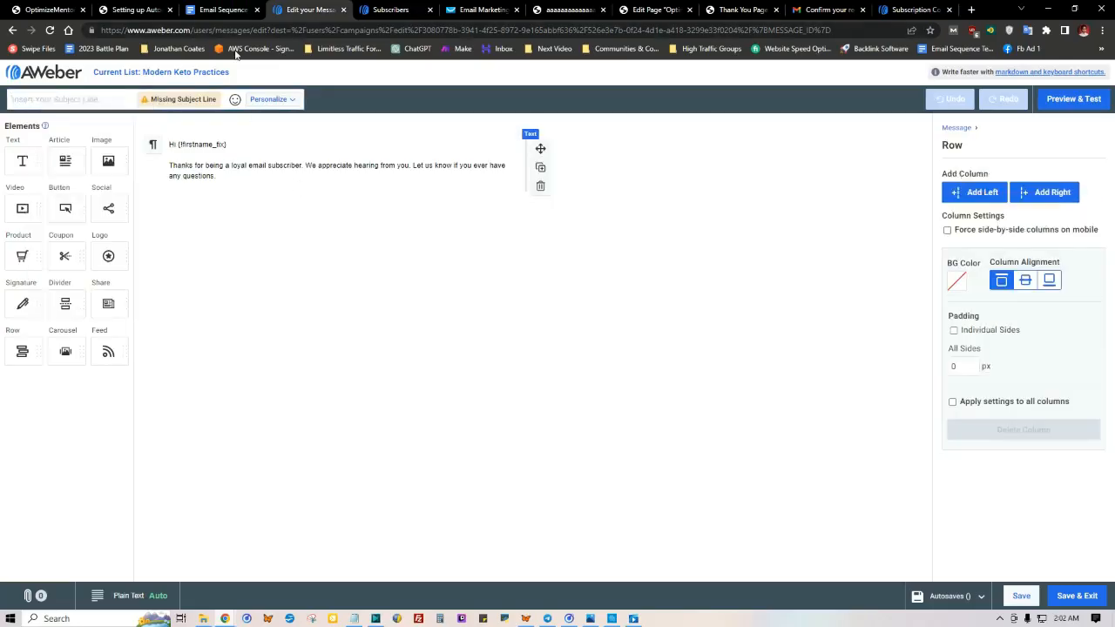
# Step: Examine the Training Page 2 and Bonus Page link lines in the Email B body alongside Notepad's bonus page URL, then return to the message editor
pyautogui.click(222, 9)
pyautogui.scroll(-2, 349, 314)
pyautogui.scroll(-3, 445, 340)
pyautogui.scroll(1, 478, 296)
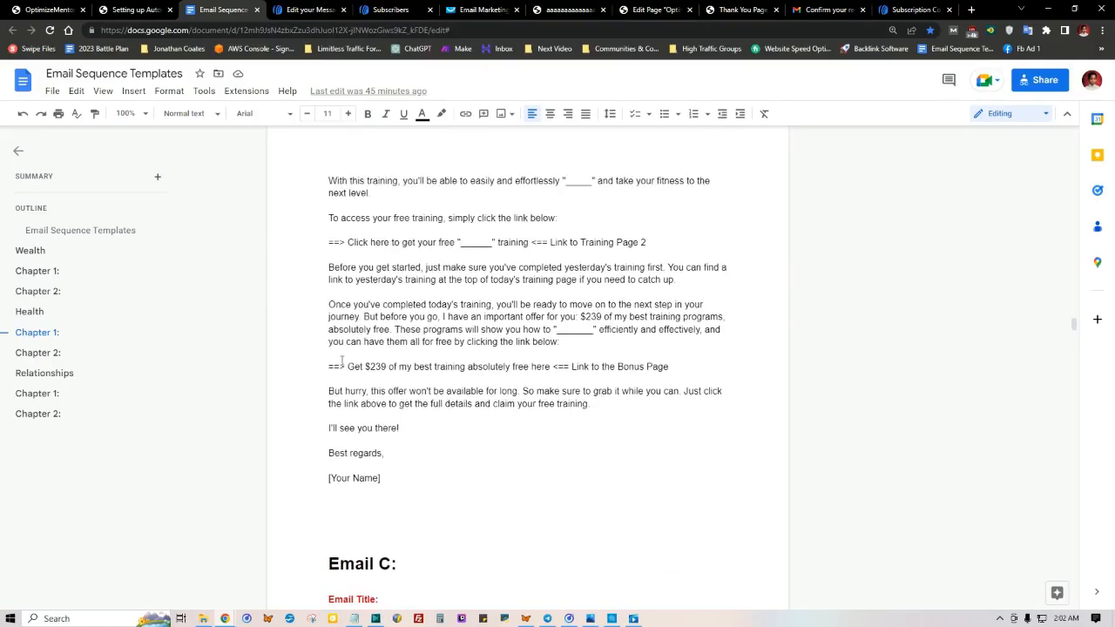
pyautogui.moveTo(347, 367); pyautogui.dragTo(548, 368)
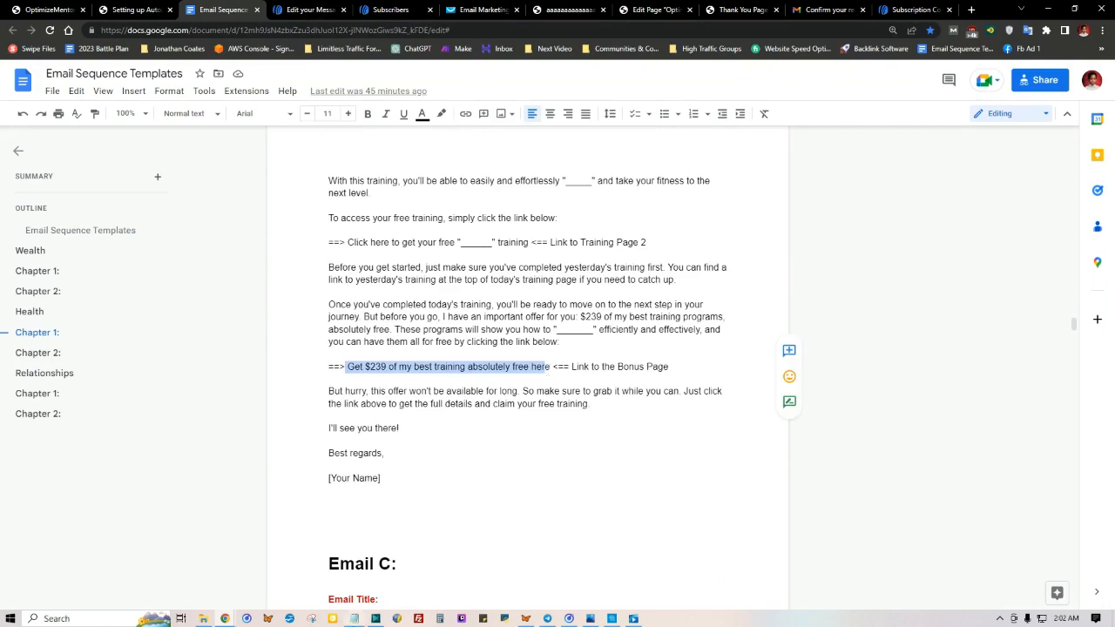
pyautogui.click(354, 619)
pyautogui.moveTo(534, 153); pyautogui.dragTo(293, 153)
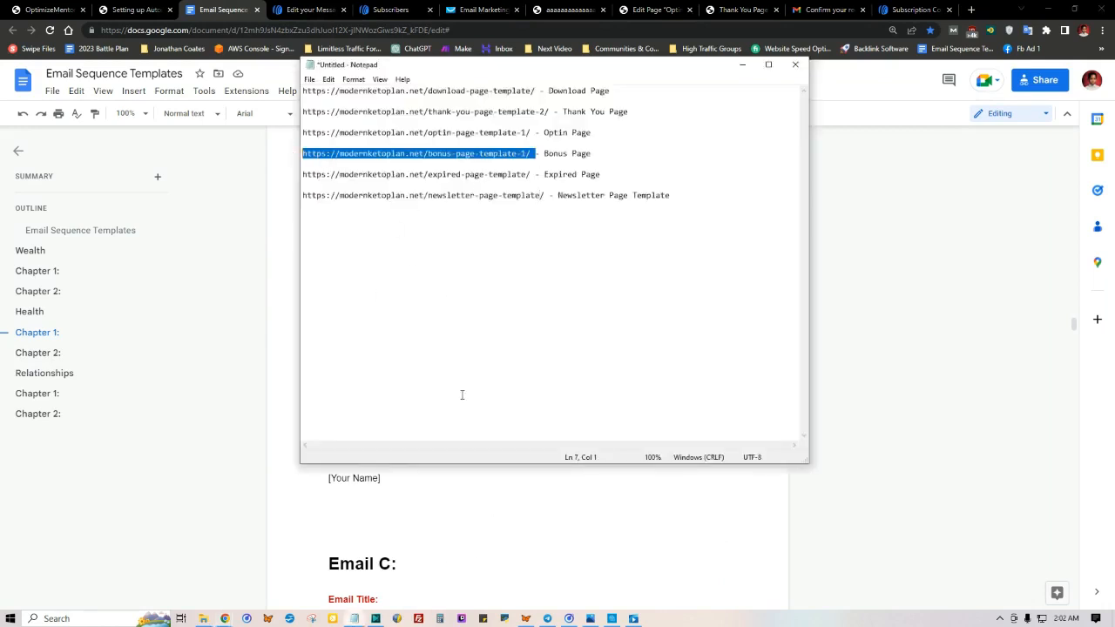
pyautogui.click(446, 511)
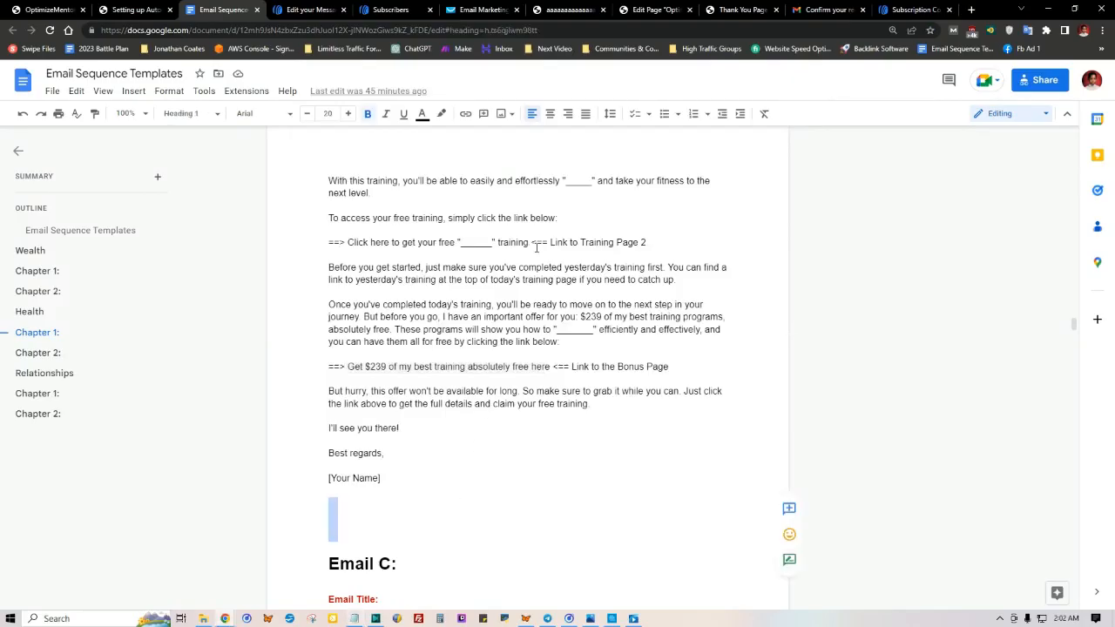
pyautogui.moveTo(533, 242); pyautogui.dragTo(353, 243)
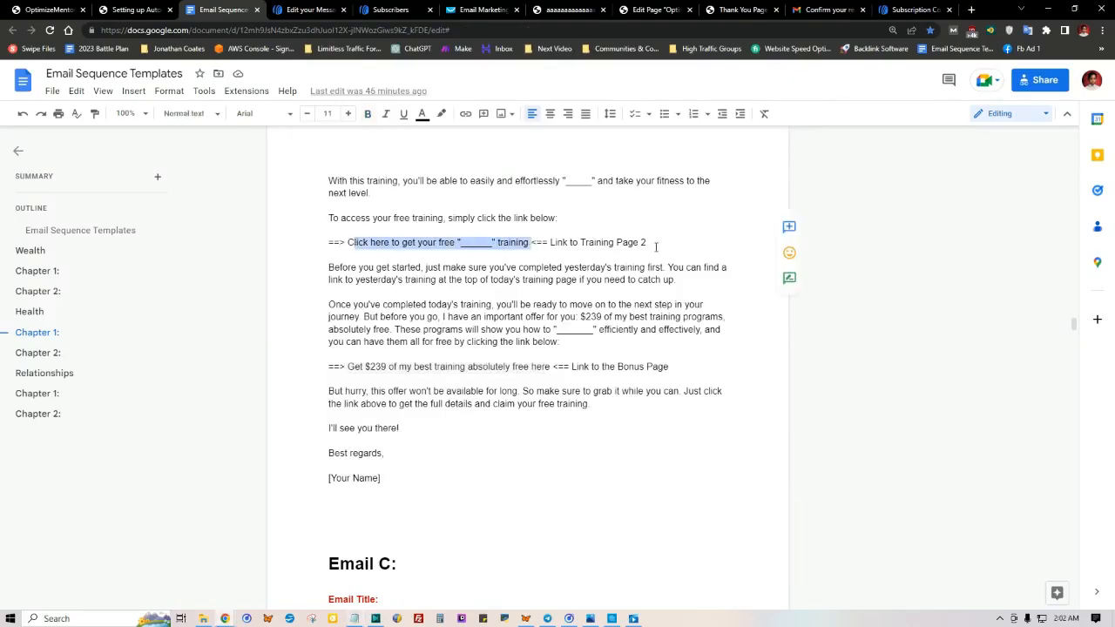
pyautogui.click(446, 367)
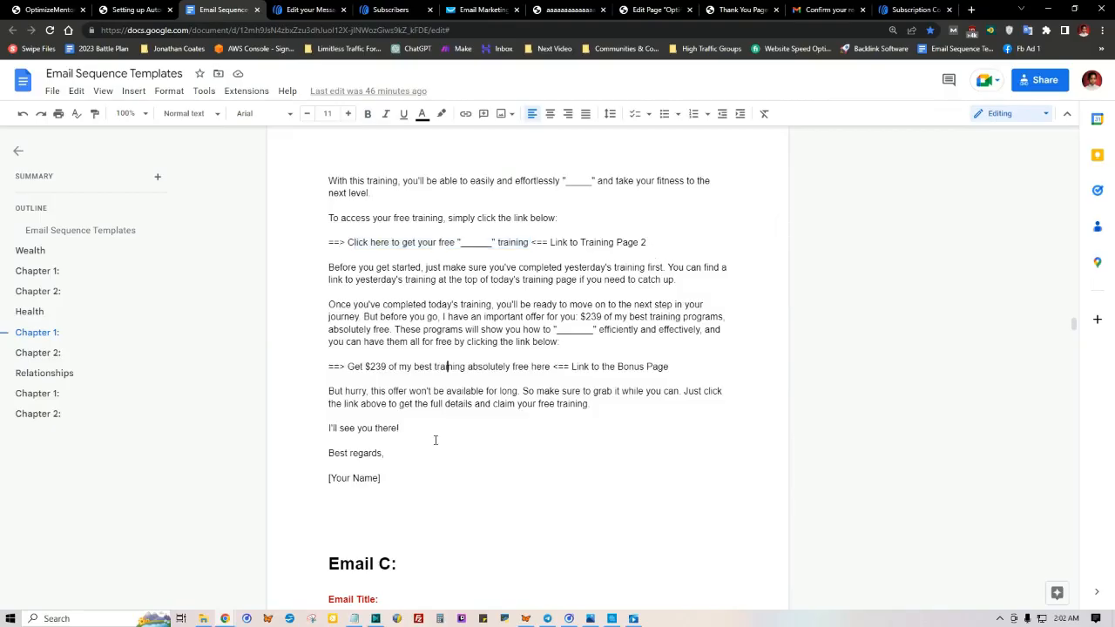
pyautogui.click(309, 10)
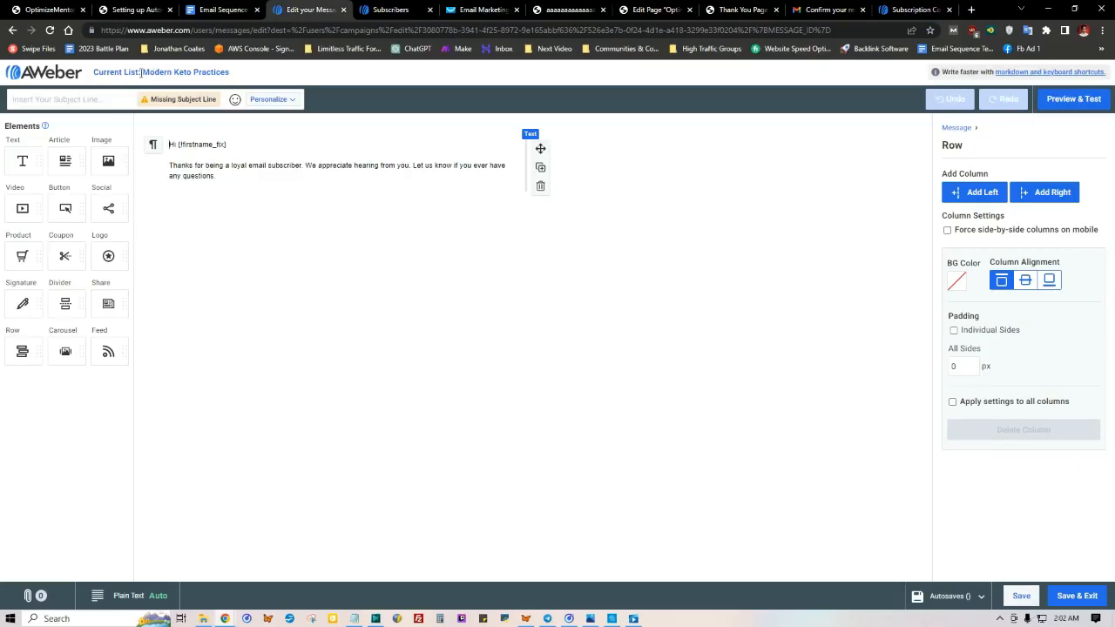
# Step: Leave the message editor for the Lead Magnet campaign, then recheck the Email B template and return to the campaign
pyautogui.click(50, 68)
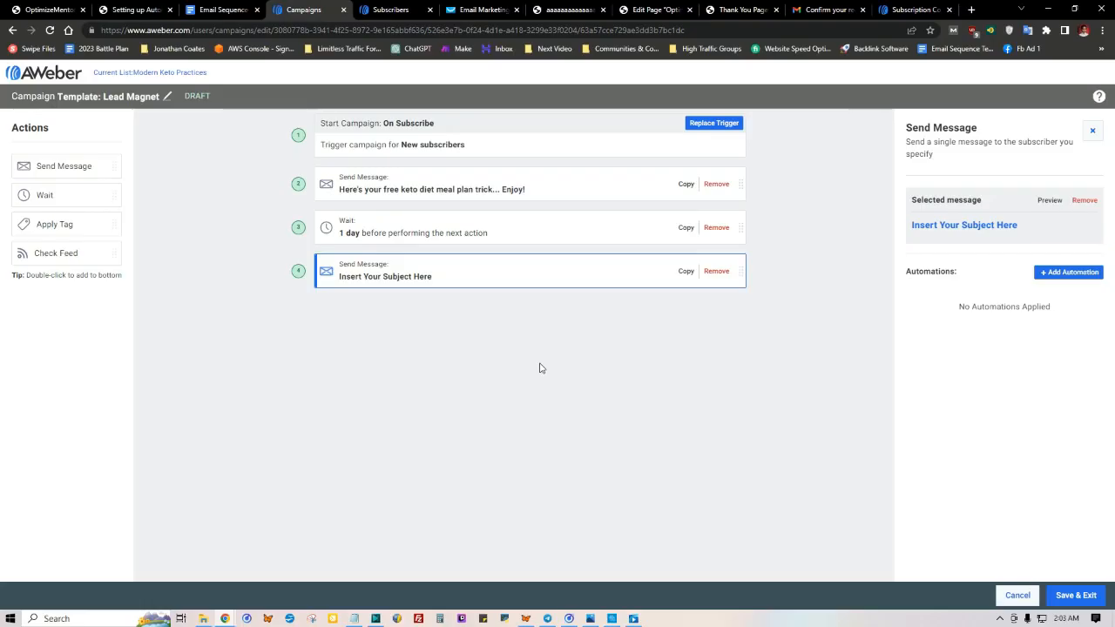
pyautogui.click(224, 10)
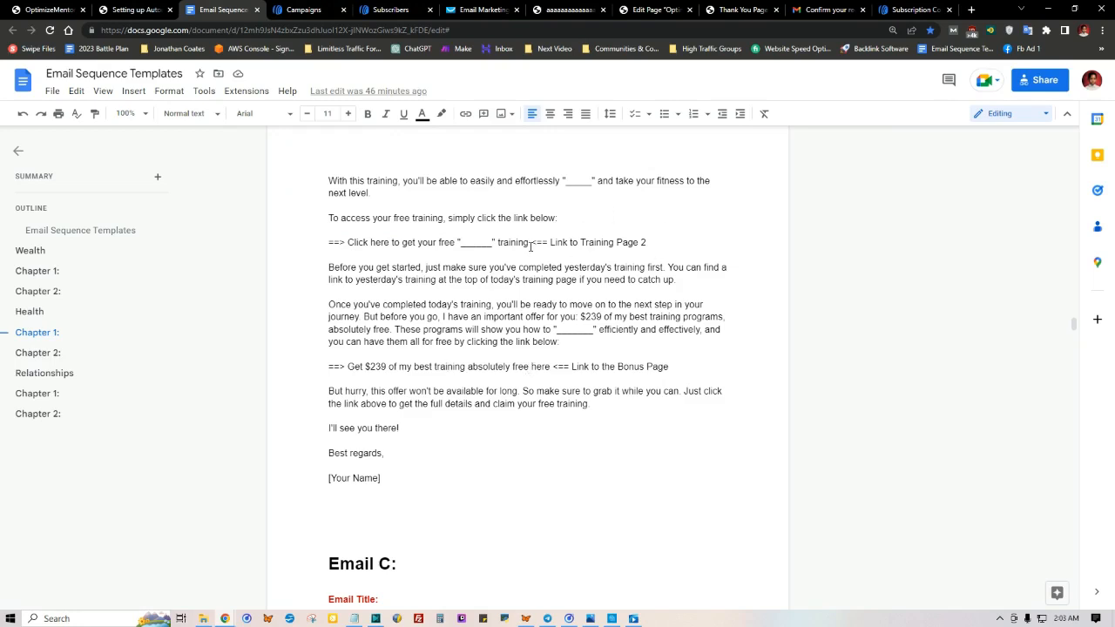
pyautogui.scroll(-1, 281, 523)
pyautogui.click(296, 10)
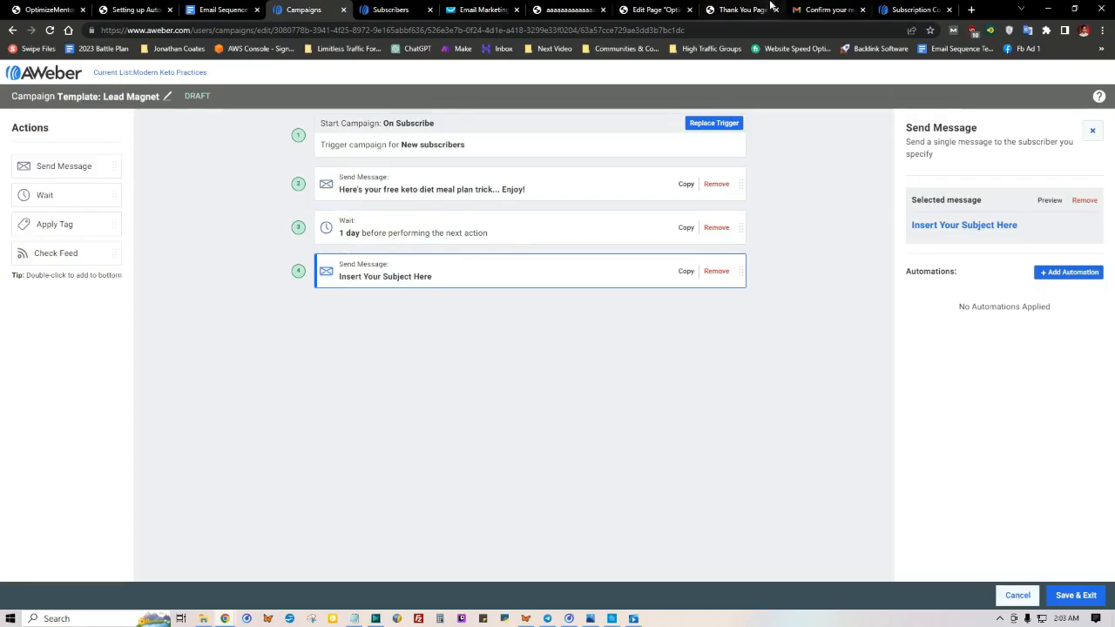
# Step: Review the page links saved in Notepad, including the newsletter page, against the Email B template and the email sequence diagram
pyautogui.click(645, 8)
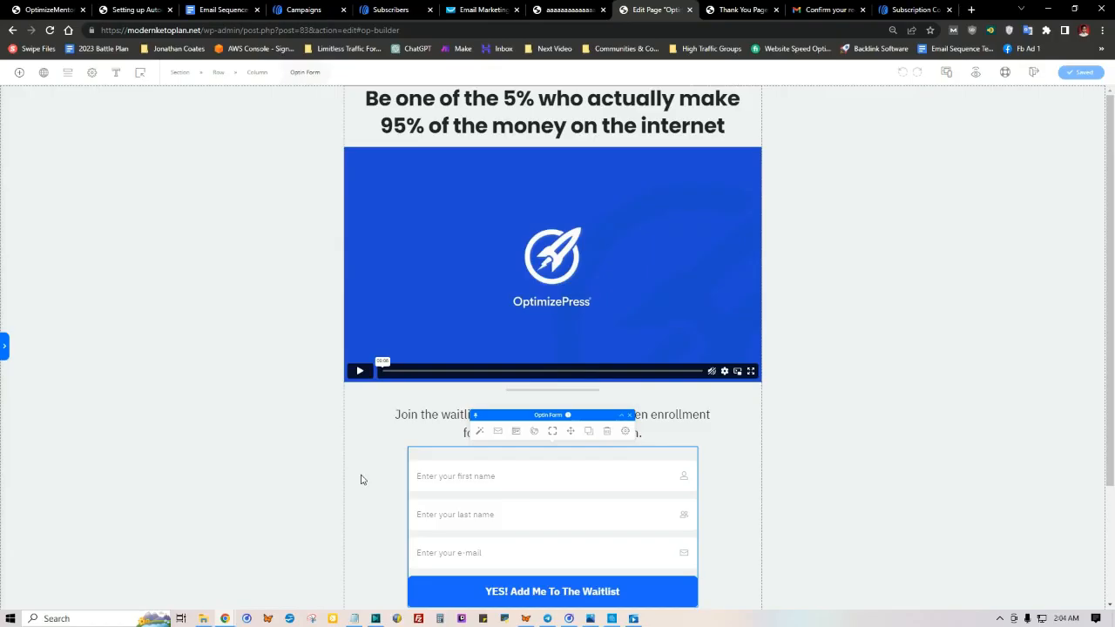
pyautogui.click(360, 619)
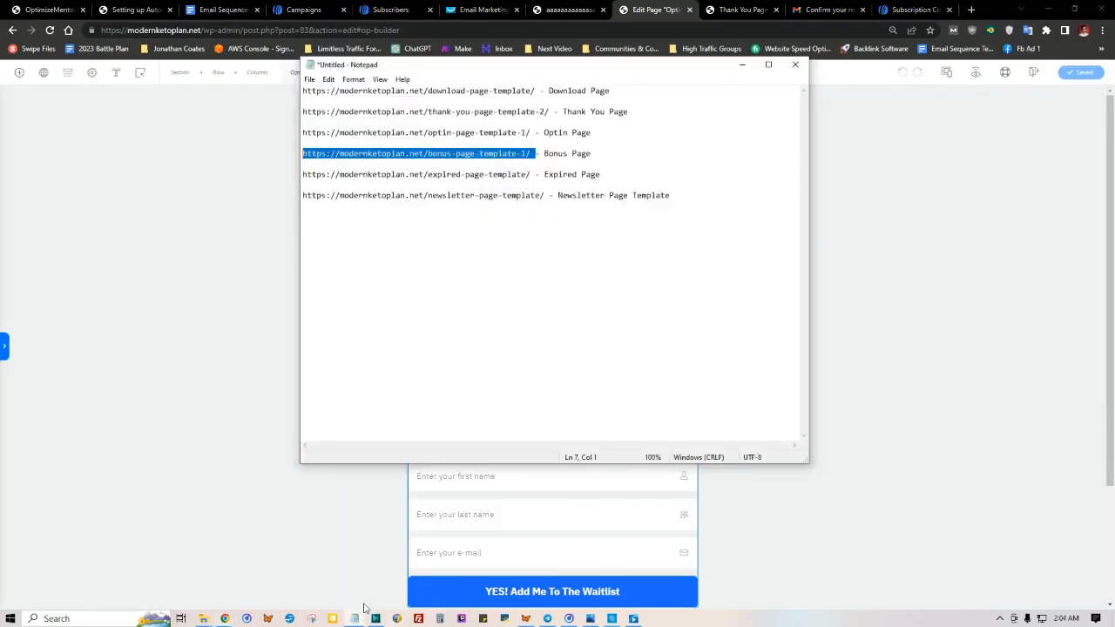
pyautogui.click(423, 224)
pyautogui.moveTo(751, 196); pyautogui.dragTo(294, 83)
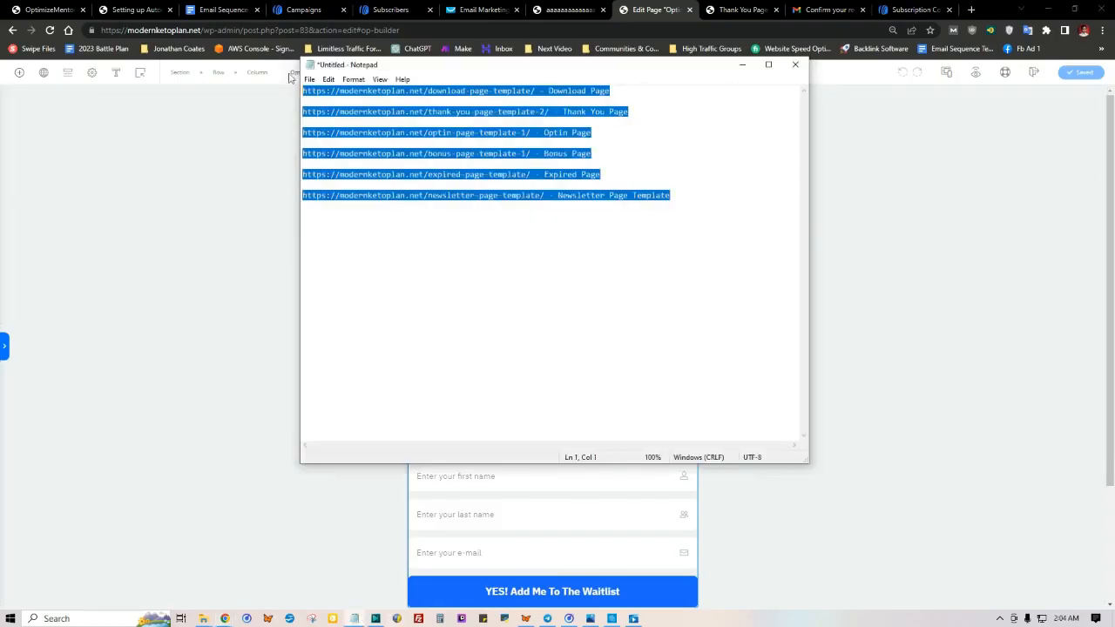
pyautogui.click(544, 209)
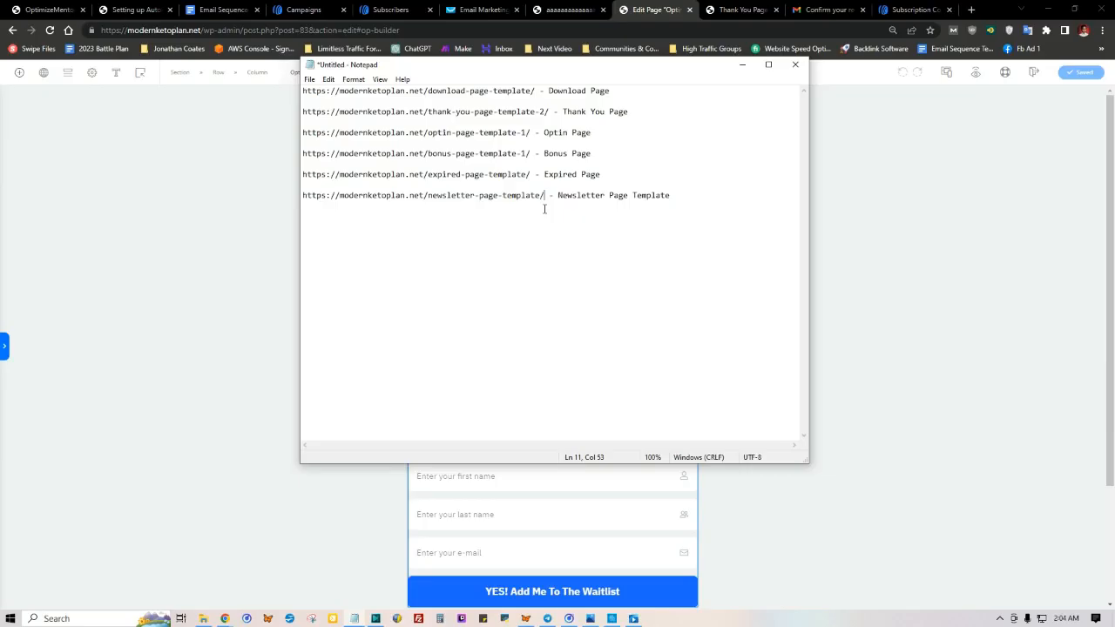
pyautogui.moveTo(677, 196); pyautogui.dragTo(292, 202)
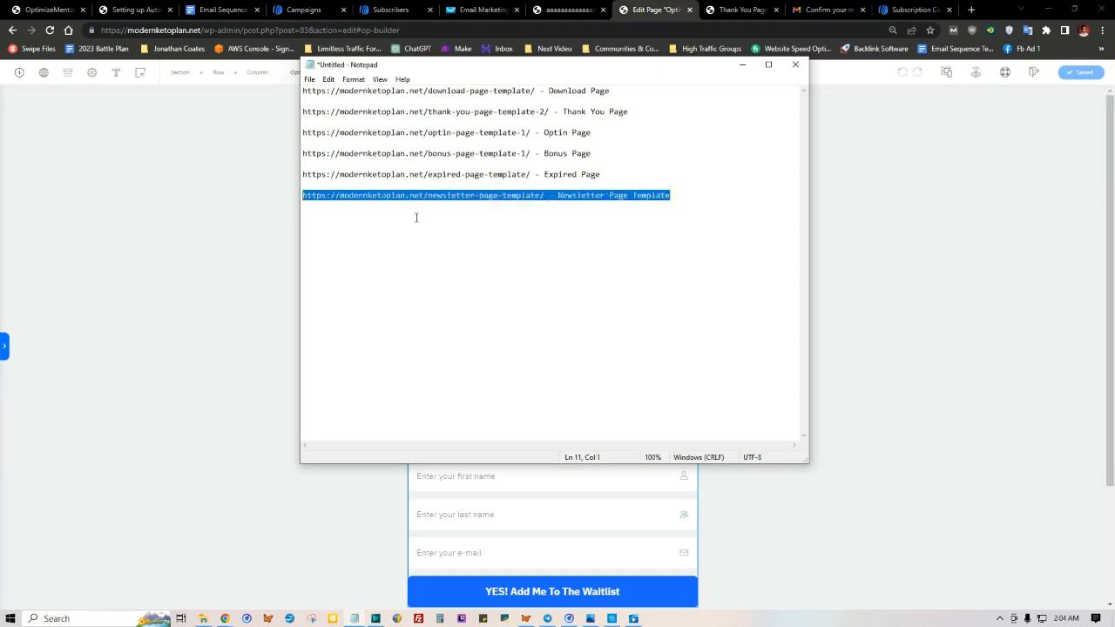
pyautogui.click(523, 218)
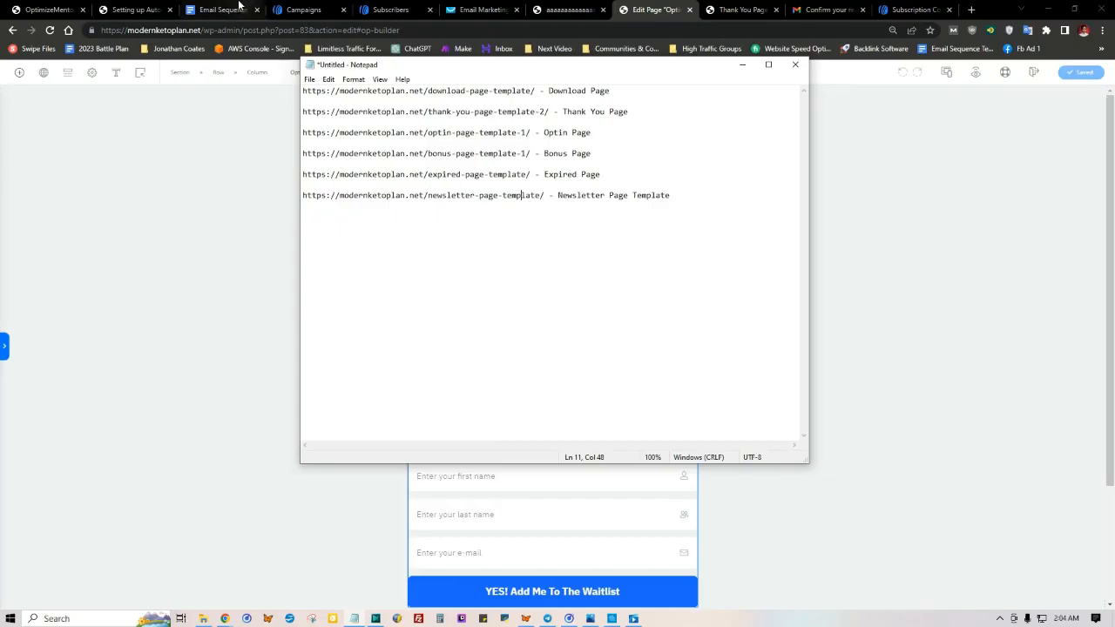
pyautogui.click(222, 9)
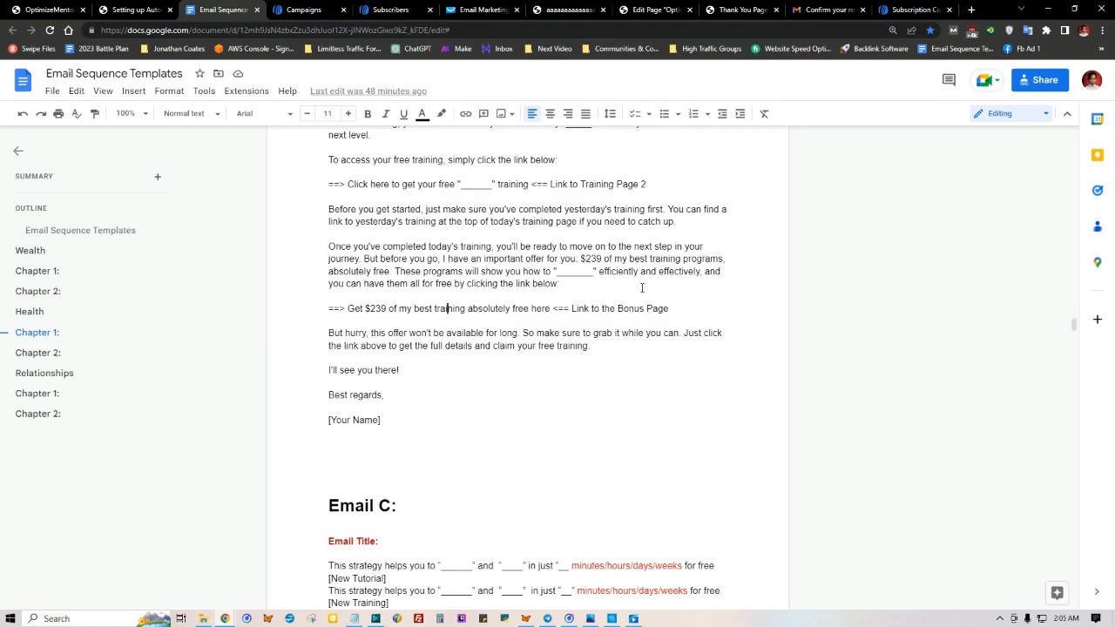
pyautogui.click(564, 9)
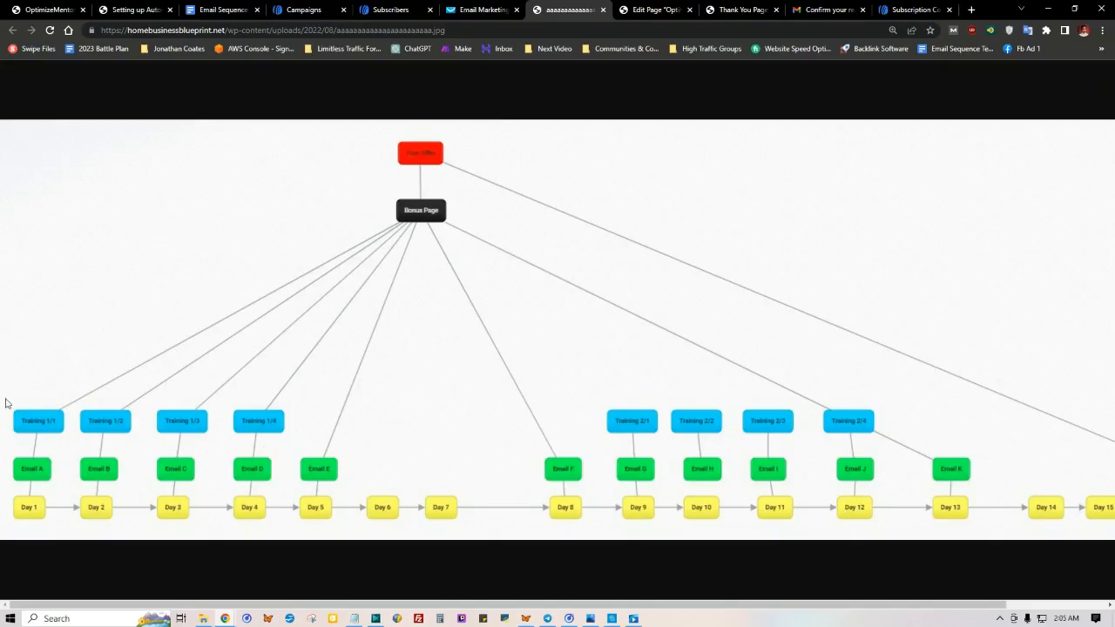